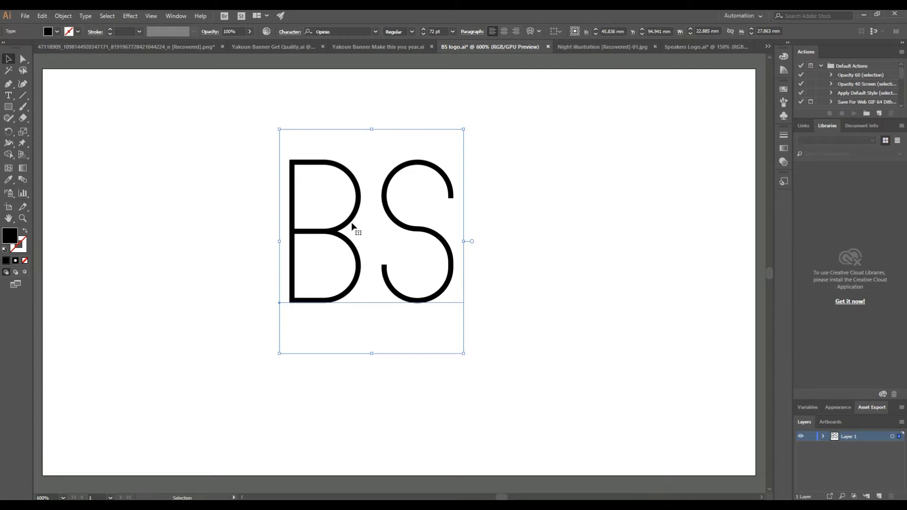
# Set the stroke weight of the BS text to 4 pt.
pyautogui.press('z')
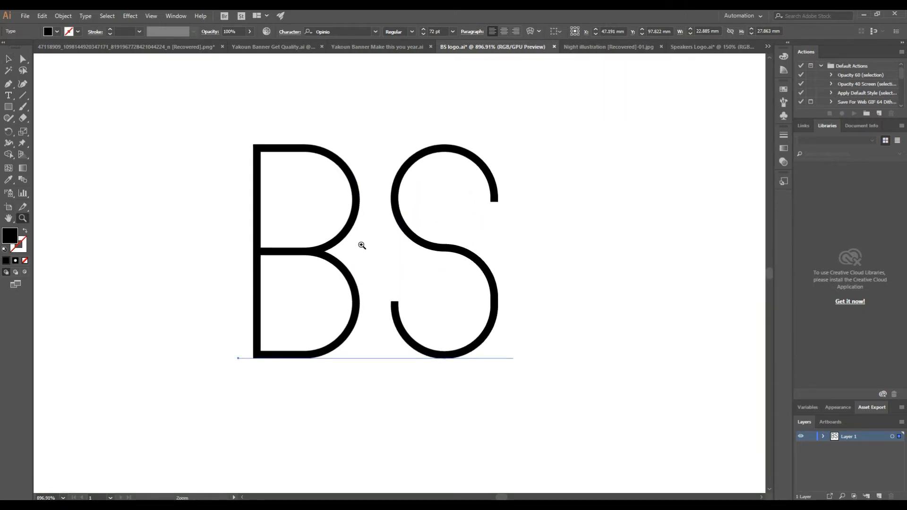
pyautogui.scroll(1, 362, 246)
pyautogui.moveTo(363, 262); pyautogui.dragTo(372, 263)
pyautogui.click(8, 60)
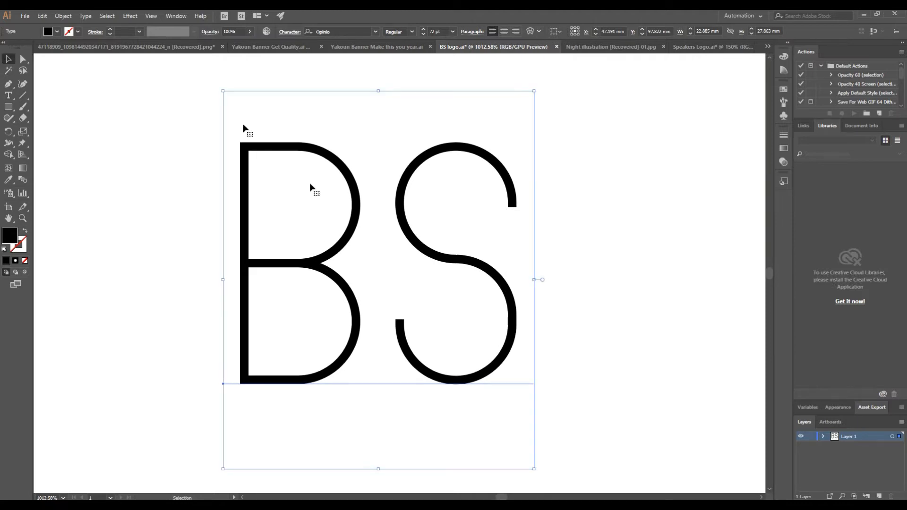
pyautogui.click(124, 32)
pyautogui.press('Up')
pyautogui.press('Up')
pyautogui.press('Up')
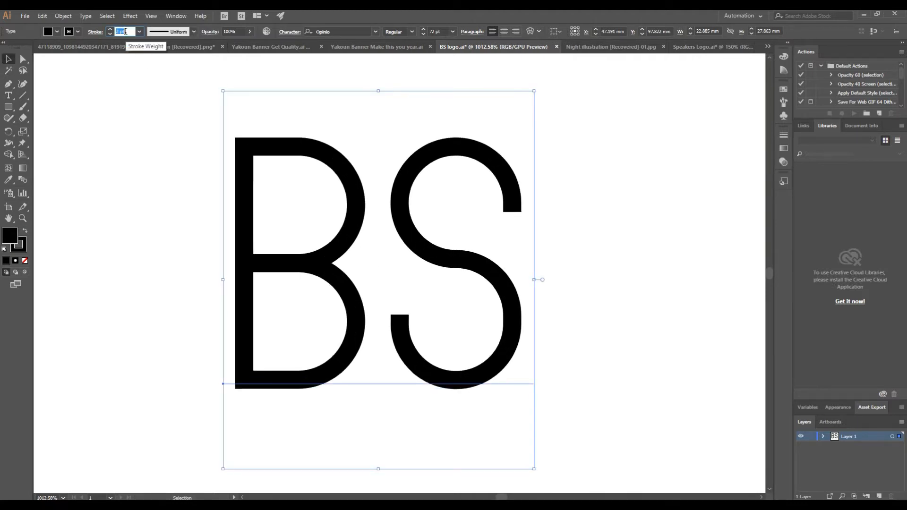
# Expand the BS text into outlines and expand its fill and stroke into shapes.
pyautogui.click(66, 19)
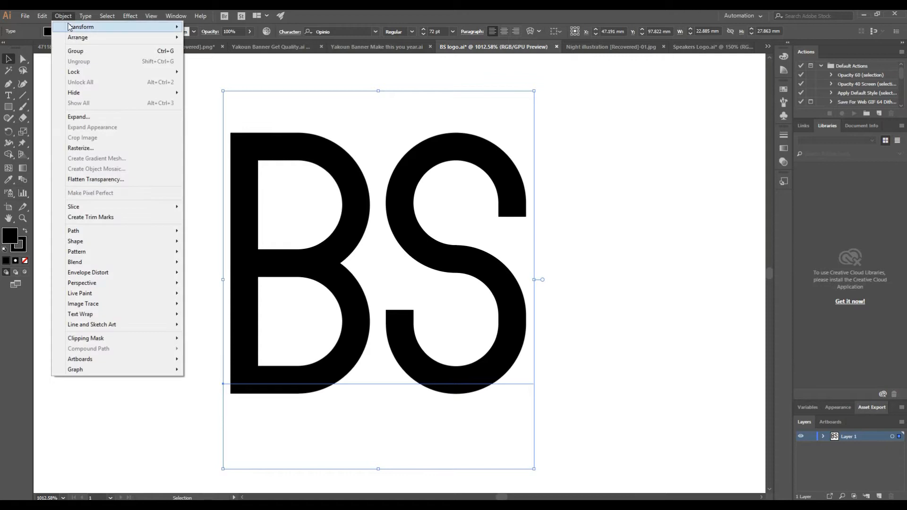
pyautogui.click(95, 119)
pyautogui.click(430, 312)
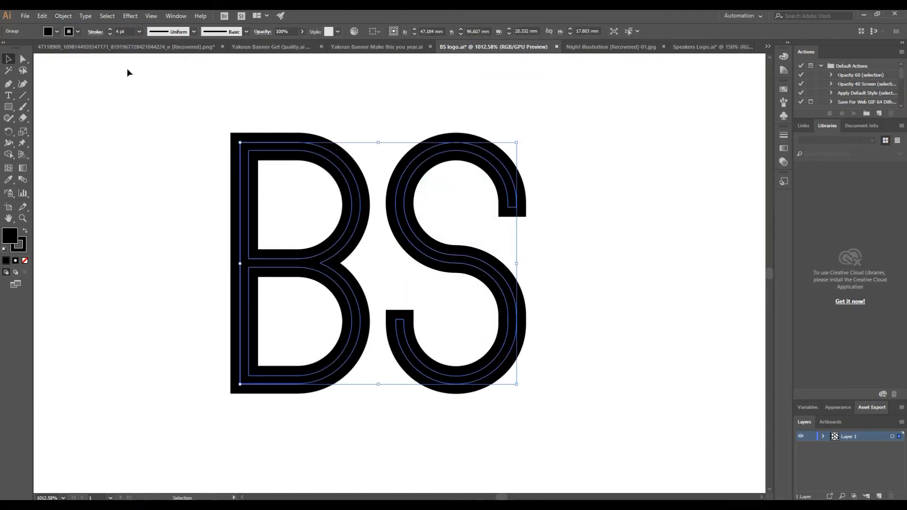
pyautogui.click(64, 16)
pyautogui.moveTo(85, 94)
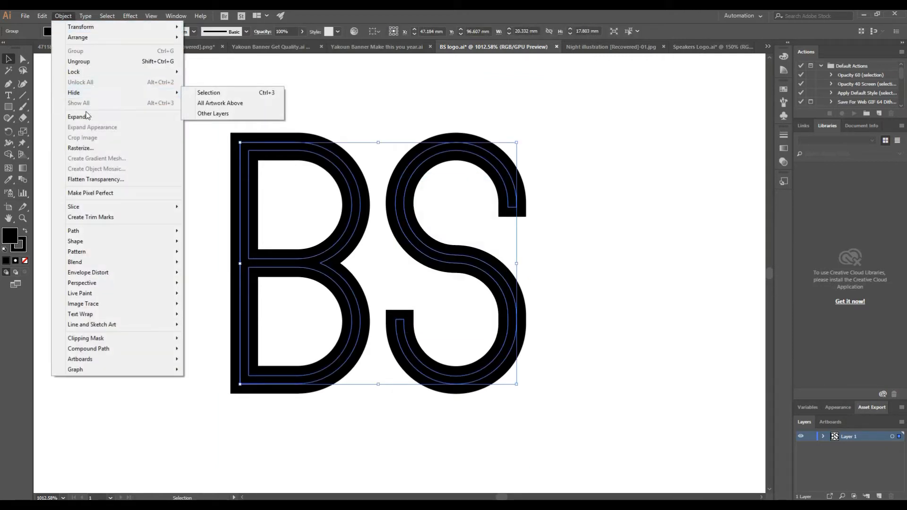
pyautogui.click(85, 117)
pyautogui.click(430, 312)
# Merge the overlapping parts of the B and of the S into one shape per letter with Shape Builder.
pyautogui.click(8, 155)
pyautogui.moveTo(335, 279); pyautogui.dragTo(334, 250)
pyautogui.click(8, 59)
pyautogui.click(74, 94)
pyautogui.click(410, 200)
pyautogui.click(8, 156)
pyautogui.moveTo(448, 140); pyautogui.dragTo(454, 155)
pyautogui.click(8, 60)
# Ungroup the expanded letters so the B and the S are separate objects.
pyautogui.rightClick(314, 149)
pyautogui.click(340, 229)
pyautogui.click(495, 286)
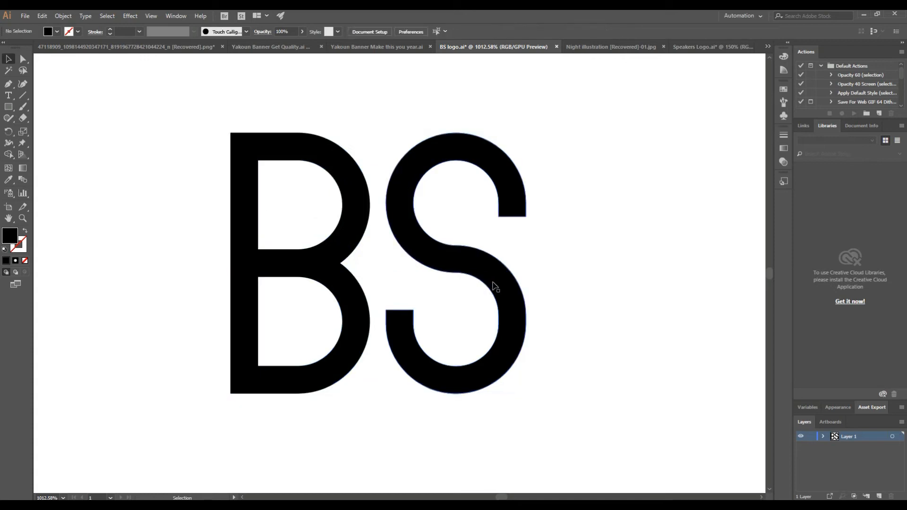
# Move the S onto the B so the letters overlap, and move both to the artboard's center.
pyautogui.moveTo(494, 286); pyautogui.dragTo(394, 274)
pyautogui.moveTo(485, 128); pyautogui.dragTo(244, 413)
pyautogui.moveTo(348, 258); pyautogui.dragTo(418, 248)
# Fill both letters with the artboard's white using the Eyedropper and deselect them.
pyautogui.click(9, 179)
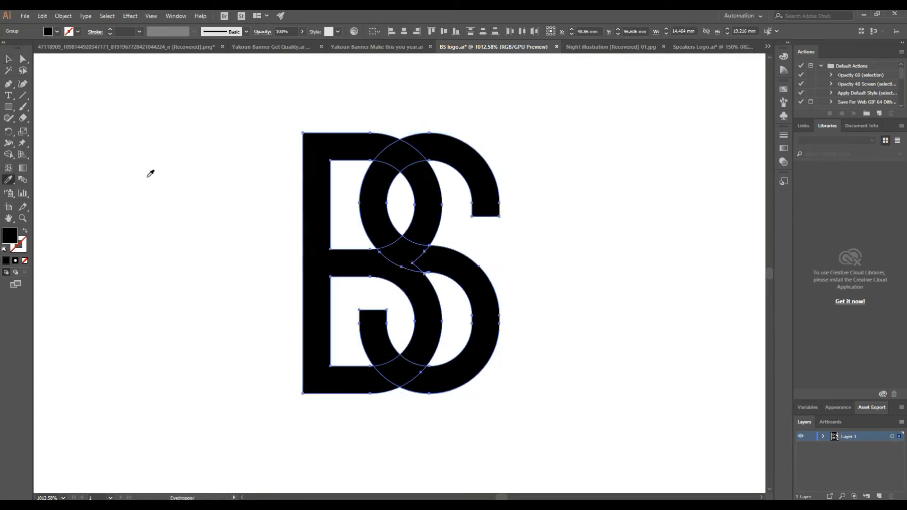
pyautogui.click(147, 179)
pyautogui.click(9, 58)
pyautogui.rightClick(200, 140)
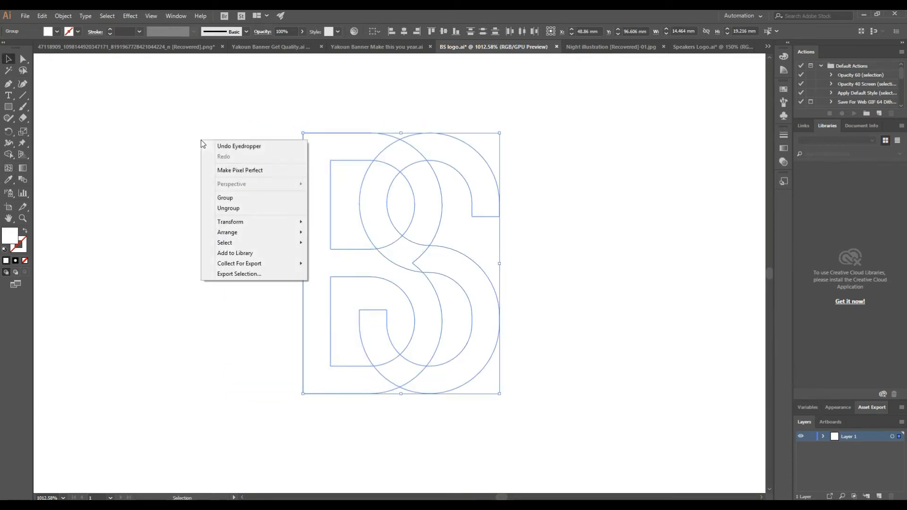
pyautogui.click(109, 134)
# Draw a rectangle of about 88.6 × 50.6 mm covering the whole artboard.
pyautogui.hotkey('ctrl', '-')
pyautogui.hotkey('ctrl', '-')
pyautogui.hotkey('ctrl', '-')
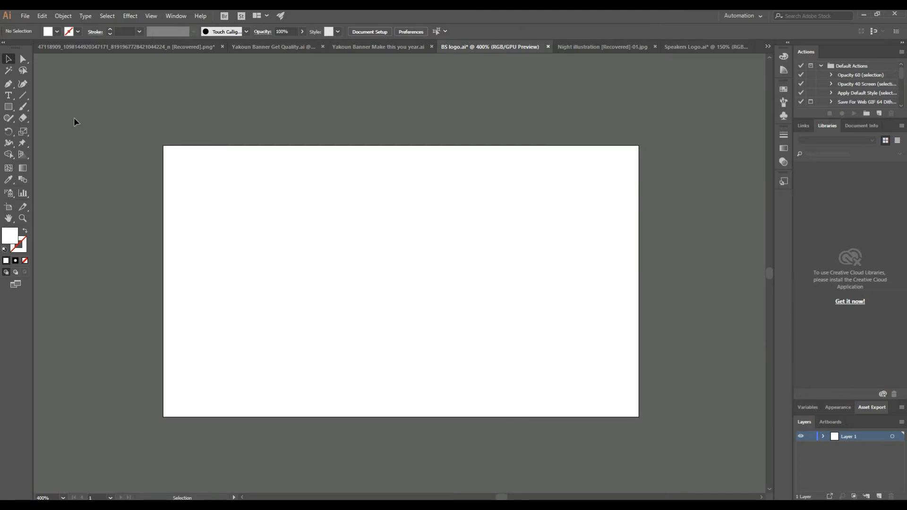
pyautogui.click(8, 106)
pyautogui.moveTo(164, 146); pyautogui.dragTo(639, 416)
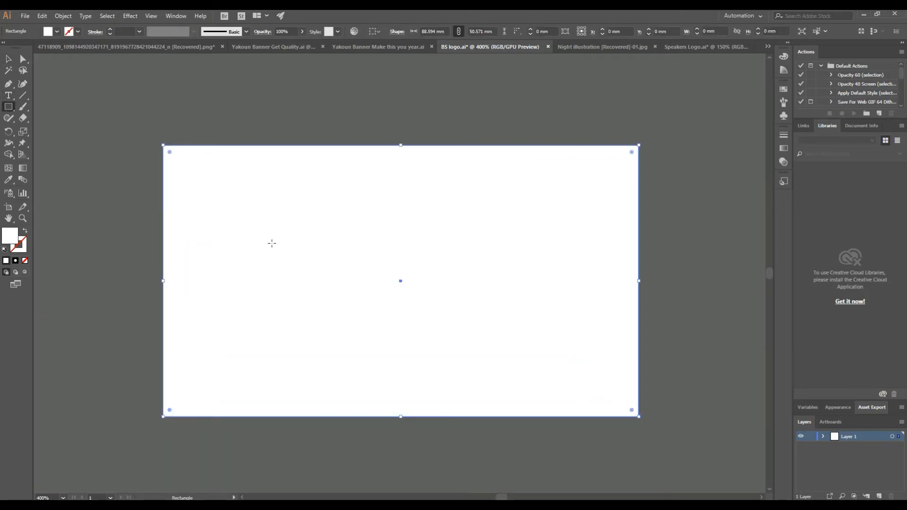
pyautogui.press('v')
# Fill the background rectangle with black and send it behind the letters.
pyautogui.click(57, 31)
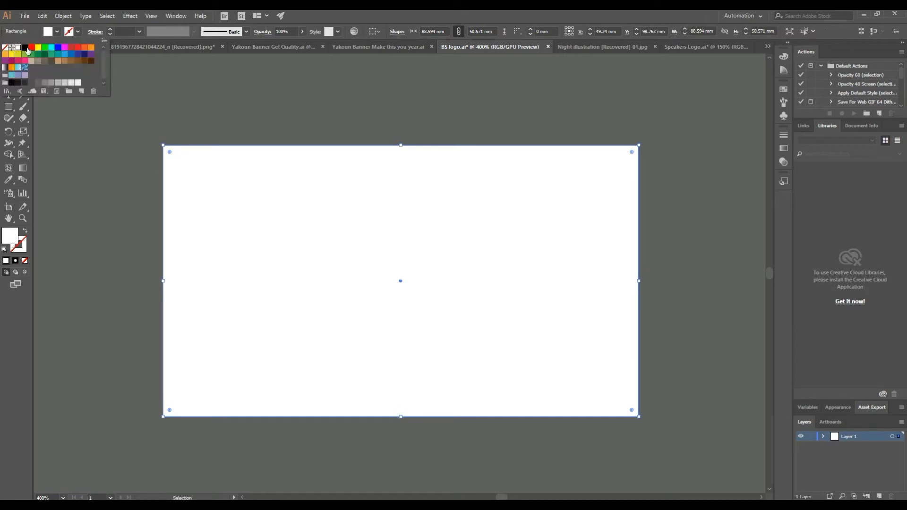
pyautogui.click(26, 51)
pyautogui.rightClick(438, 318)
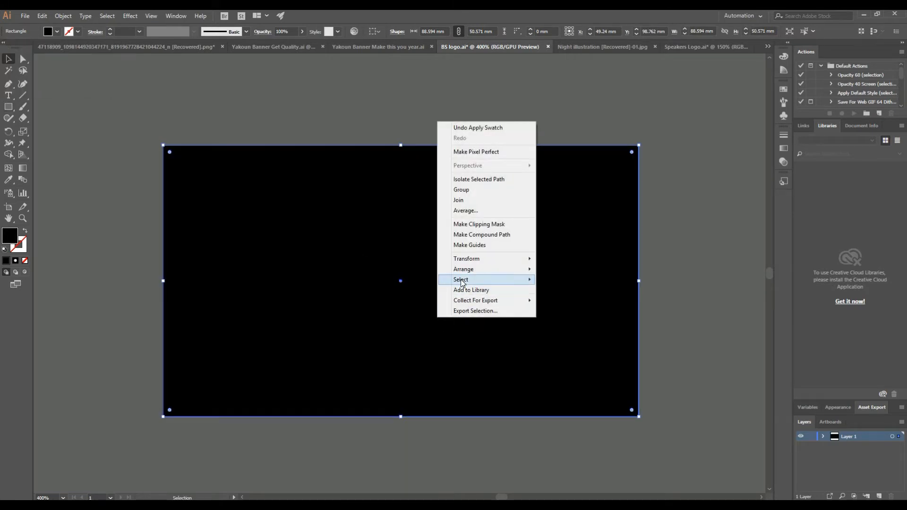
pyautogui.moveTo(468, 269)
pyautogui.click(567, 299)
pyautogui.hotkey('ctrl', 'shift', 'a')
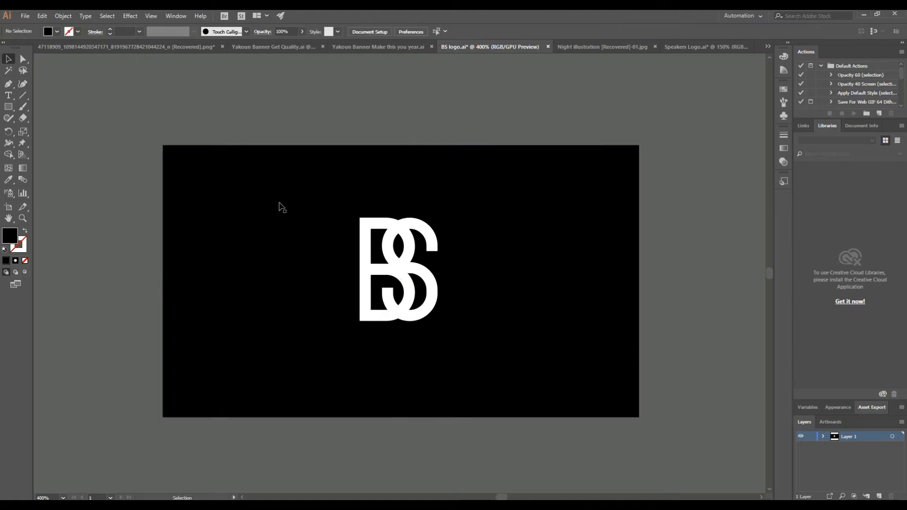
# Interlace the letters with Shape Builder by merging the upper and lower overlaps into the B and the middle overlap into the S.
pyautogui.press('z')
pyautogui.moveTo(398, 267); pyautogui.dragTo(561, 263)
pyautogui.moveTo(510, 294); pyautogui.dragTo(501, 294)
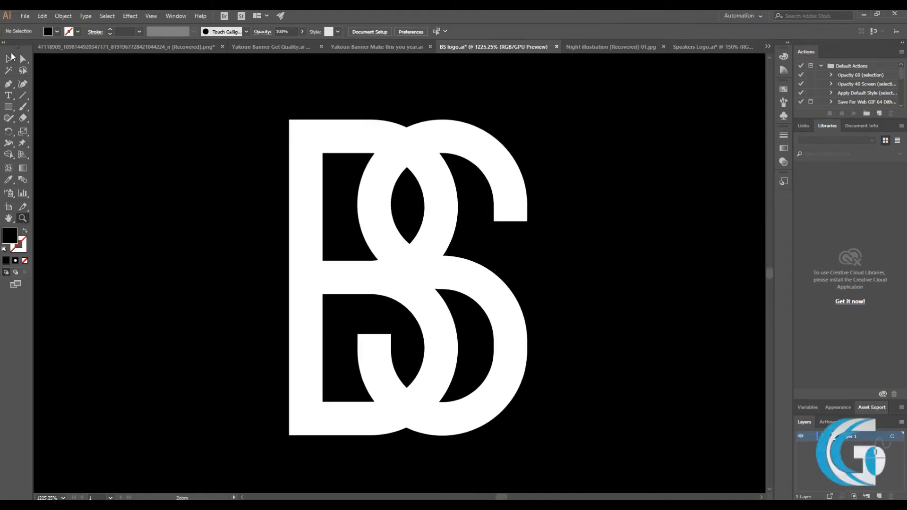
pyautogui.click(8, 59)
pyautogui.hscroll(1, 473, 291)
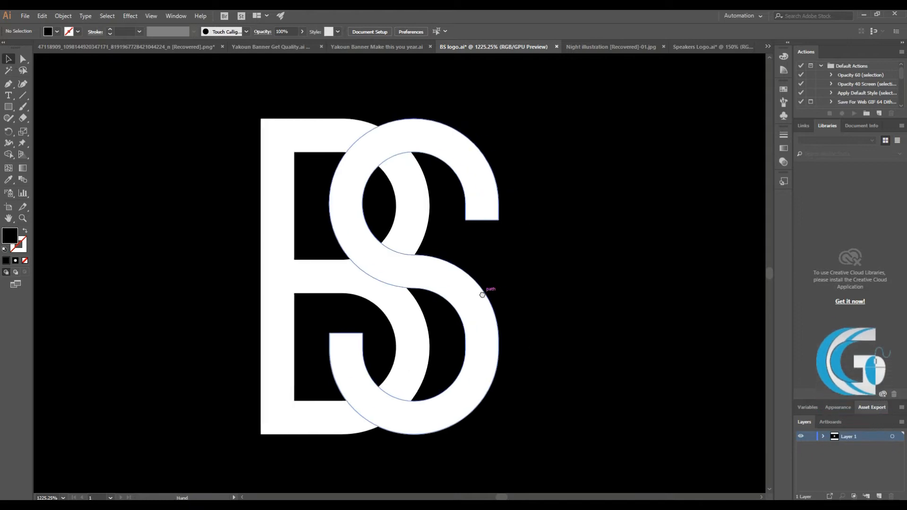
pyautogui.click(443, 290)
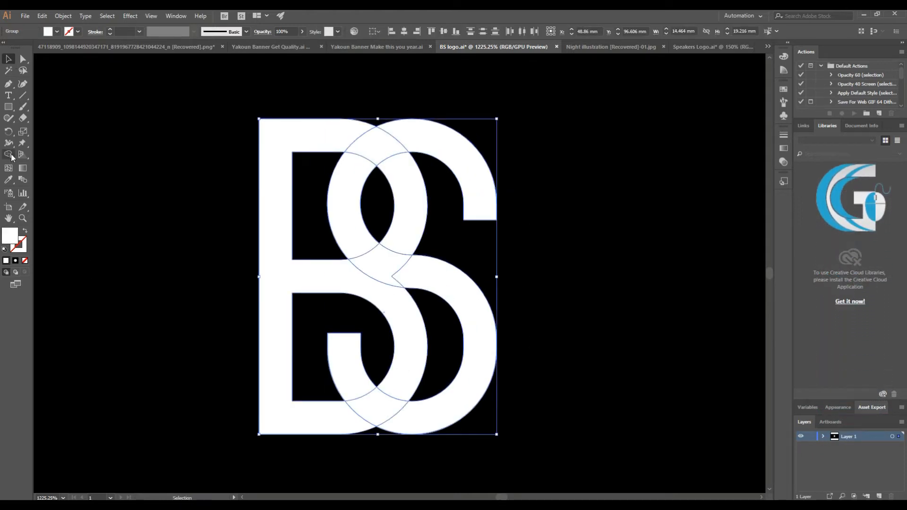
pyautogui.hotkey('shift', 'm')
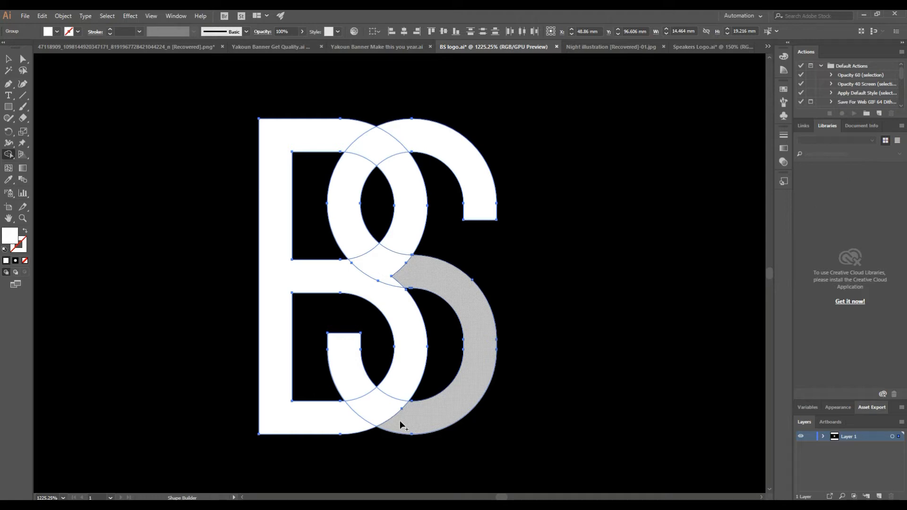
pyautogui.moveTo(409, 398)
pyautogui.mouseDown()
pyautogui.moveTo(357, 417)
pyautogui.moveTo(338, 410)
pyautogui.mouseUp()
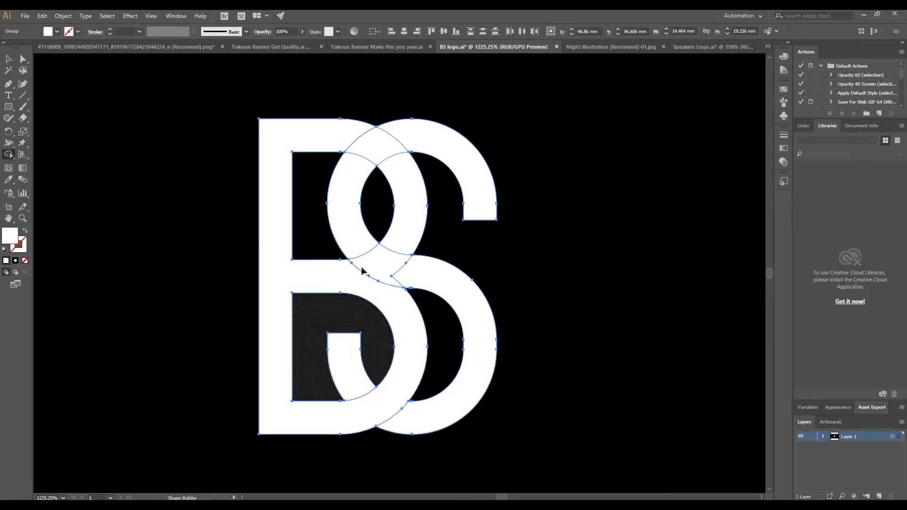
pyautogui.moveTo(378, 261)
pyautogui.mouseDown()
pyautogui.moveTo(413, 270)
pyautogui.moveTo(356, 249)
pyautogui.moveTo(359, 236)
pyautogui.mouseUp()
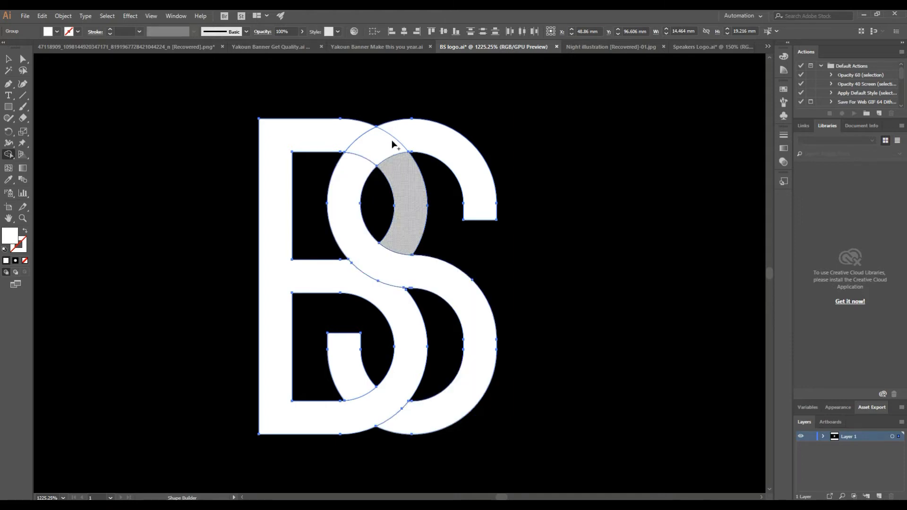
pyautogui.moveTo(404, 172)
pyautogui.mouseDown()
pyautogui.moveTo(348, 132)
pyautogui.moveTo(260, 188)
pyautogui.mouseUp()
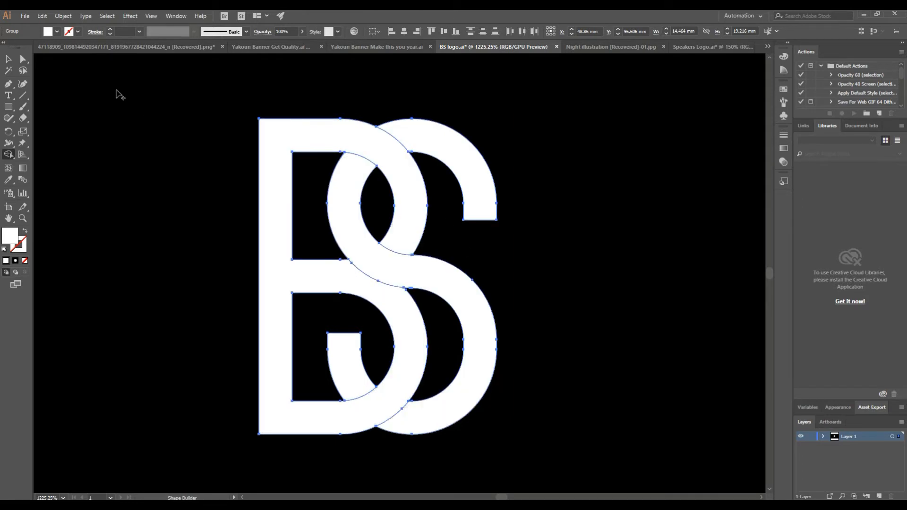
# Ungroup the S's pieces and deselect them.
pyautogui.click(8, 58)
pyautogui.click(192, 137)
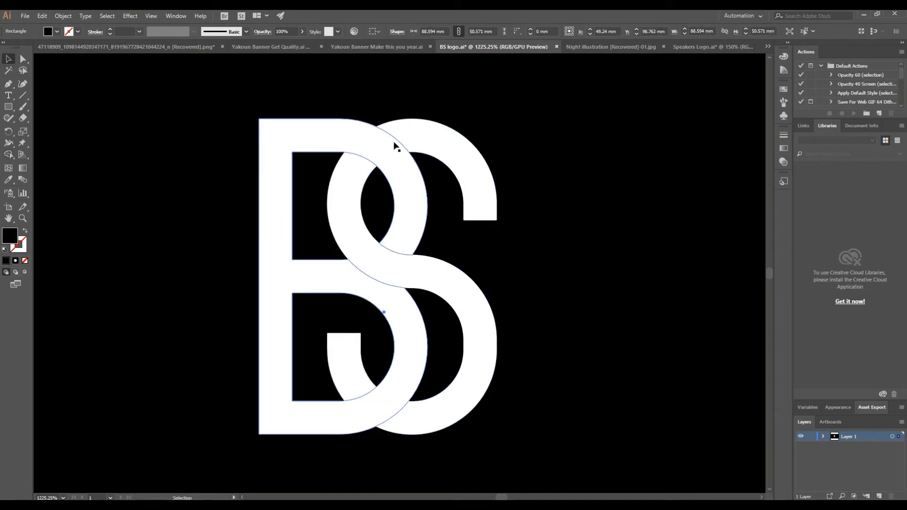
pyautogui.click(474, 148)
pyautogui.rightClick(473, 149)
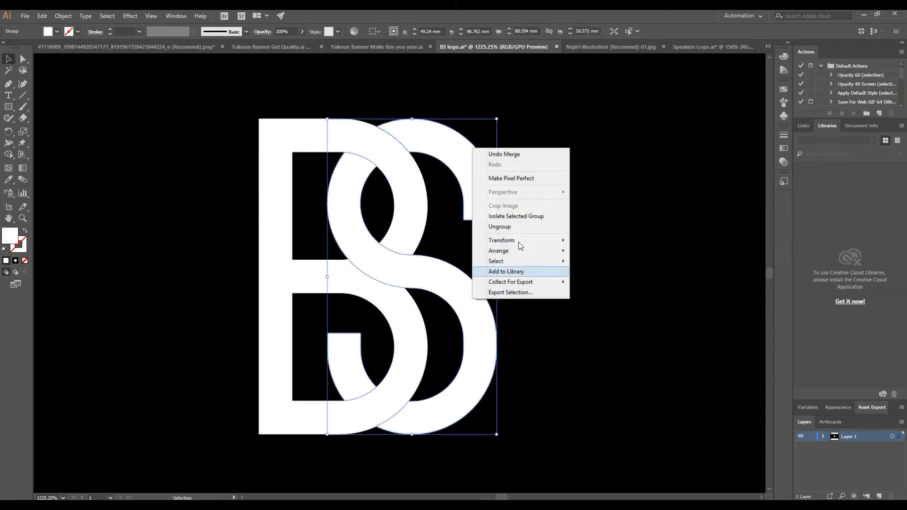
pyautogui.click(499, 227)
pyautogui.click(541, 256)
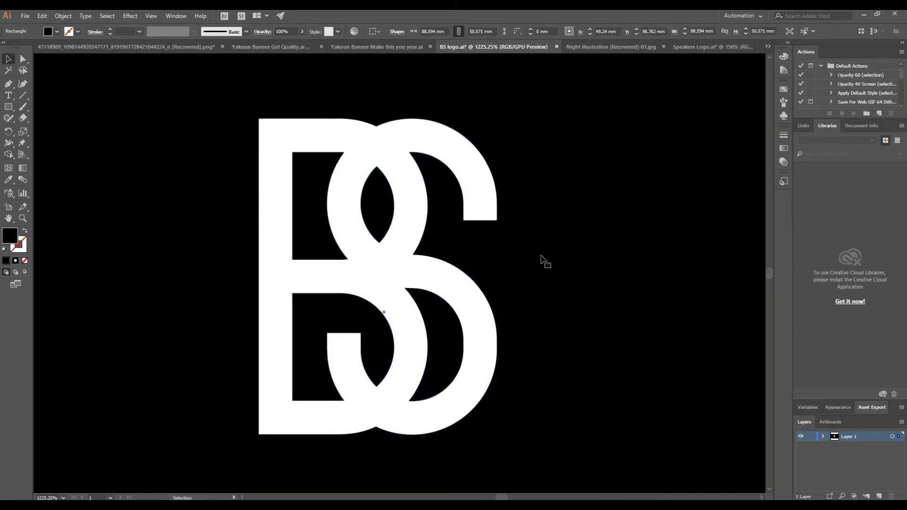
# Draw a vertical Pen line about 2 mm long where the B's middle bar meets the stem, undoing any extra point.
pyautogui.click(8, 85)
pyautogui.click(292, 260)
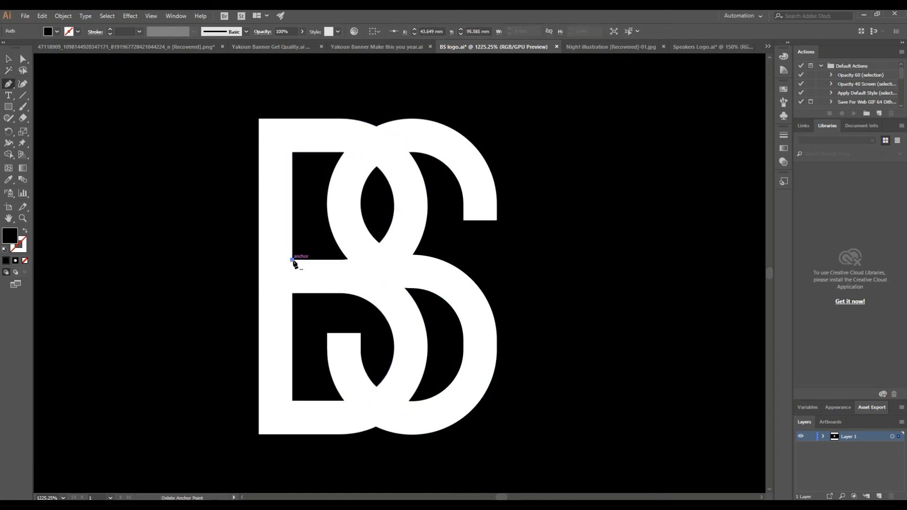
pyautogui.click(292, 291)
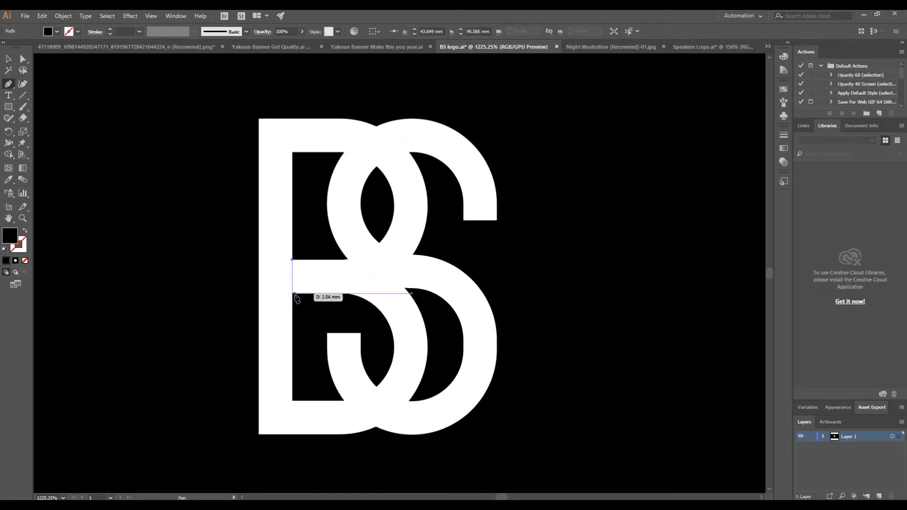
pyautogui.click(384, 344)
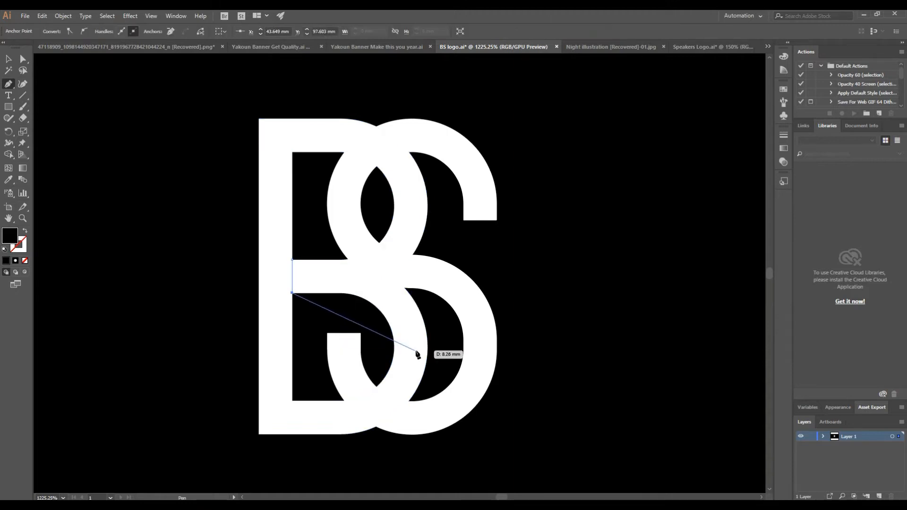
pyautogui.hotkey('ctrl', 'z')
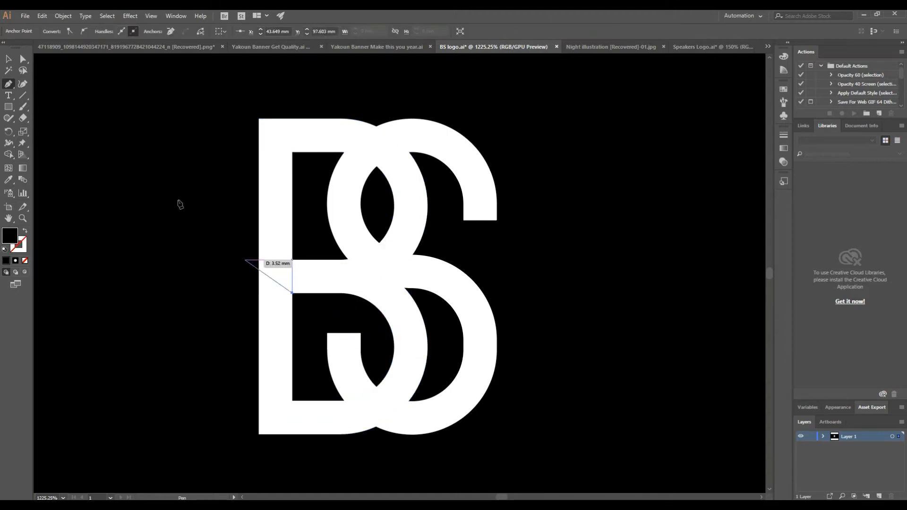
# Try to split the B's middle bar from its stem with Shape Builder, and undo the split.
pyautogui.click(8, 59)
pyautogui.keyDown('shift'); pyautogui.click(411, 334); pyautogui.keyUp('shift')
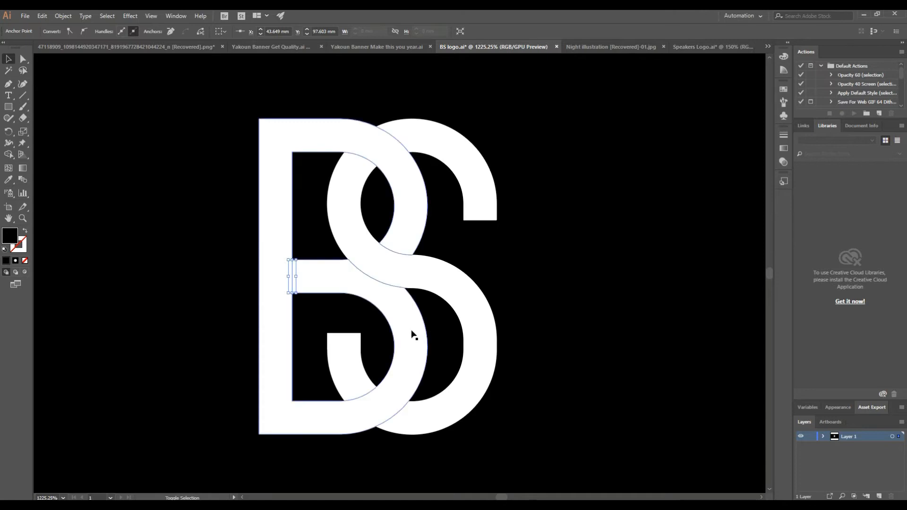
pyautogui.click(8, 156)
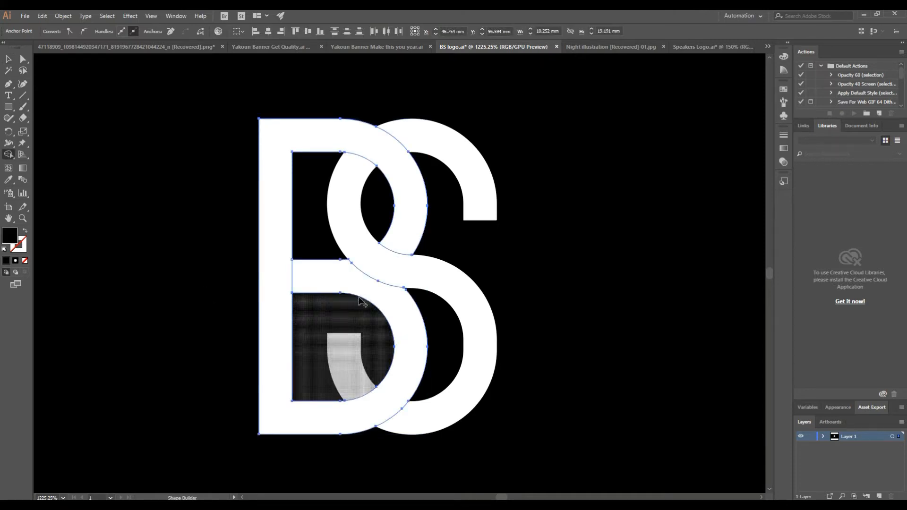
pyautogui.click(364, 294)
pyautogui.hotkey('ctrl', 'z')
pyautogui.click(8, 59)
pyautogui.click(150, 123)
# Draw a horizontal Pen line across the B's lower bowl and split off the section between it and the stem with Shape Builder.
pyautogui.click(9, 85)
pyautogui.click(384, 363)
pyautogui.click(434, 363)
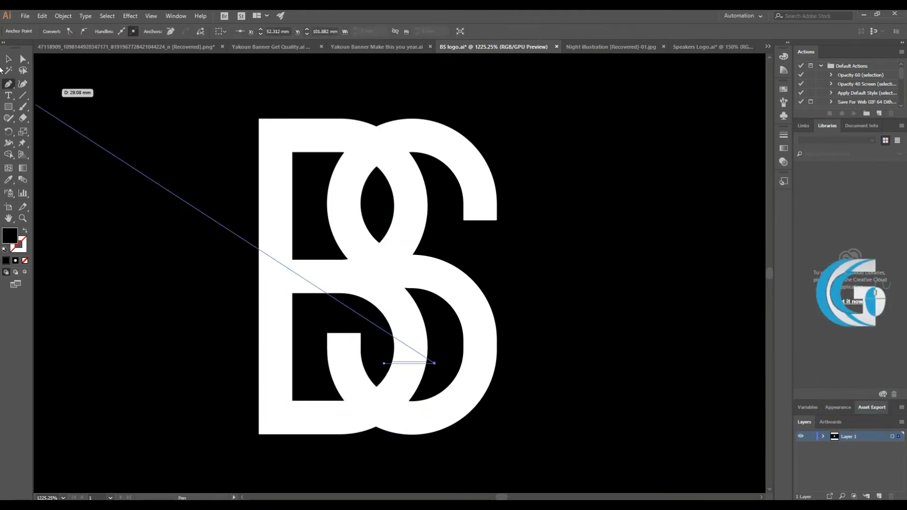
pyautogui.click(8, 59)
pyautogui.keyDown('shift'); pyautogui.click(295, 278); pyautogui.keyUp('shift')
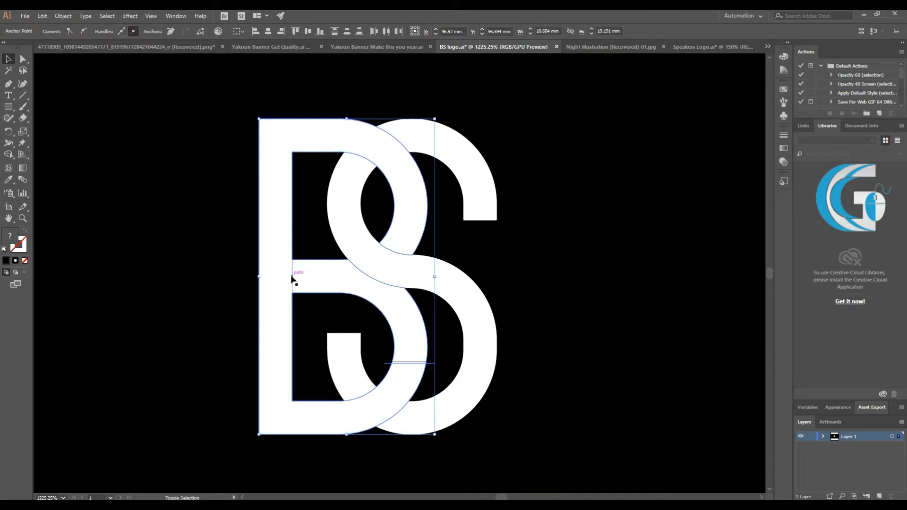
pyautogui.click(8, 154)
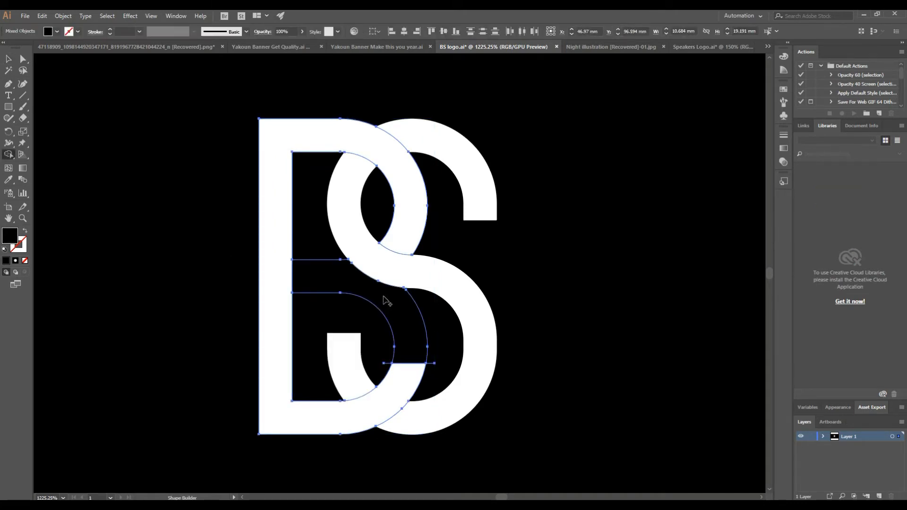
# Delete the leftover ends of the horizontal cutting line on both sides of the B's lower bowl.
pyautogui.click(17, 59)
pyautogui.click(390, 364)
pyautogui.click(390, 365)
pyautogui.press('Delete')
pyautogui.click(428, 365)
pyautogui.press('Delete')
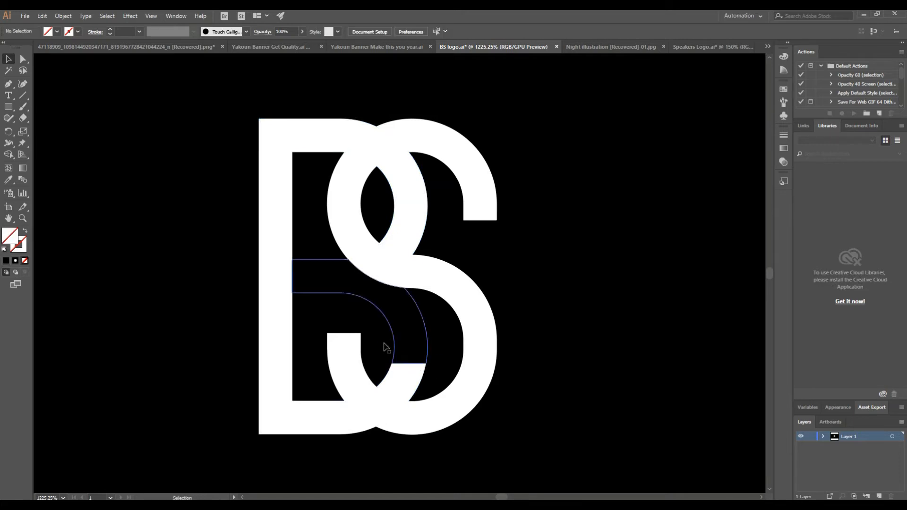
# Isolate the B's group, fill the middle bar and lower bowl section with white #FFFFFF, and leave isolation mode.
pyautogui.click(424, 337)
pyautogui.click(208, 251)
pyautogui.click(337, 299)
pyautogui.doubleClick(337, 299)
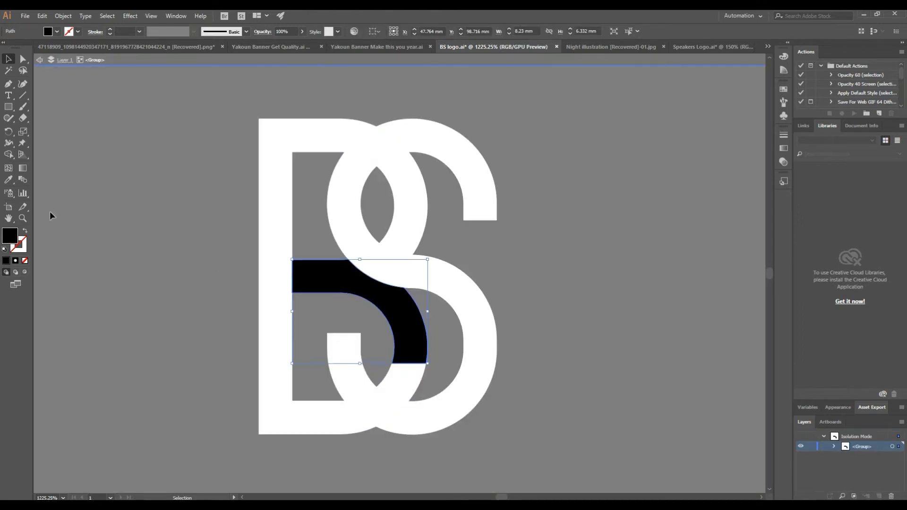
pyautogui.doubleClick(6, 238)
pyautogui.moveTo(338, 222); pyautogui.dragTo(321, 185)
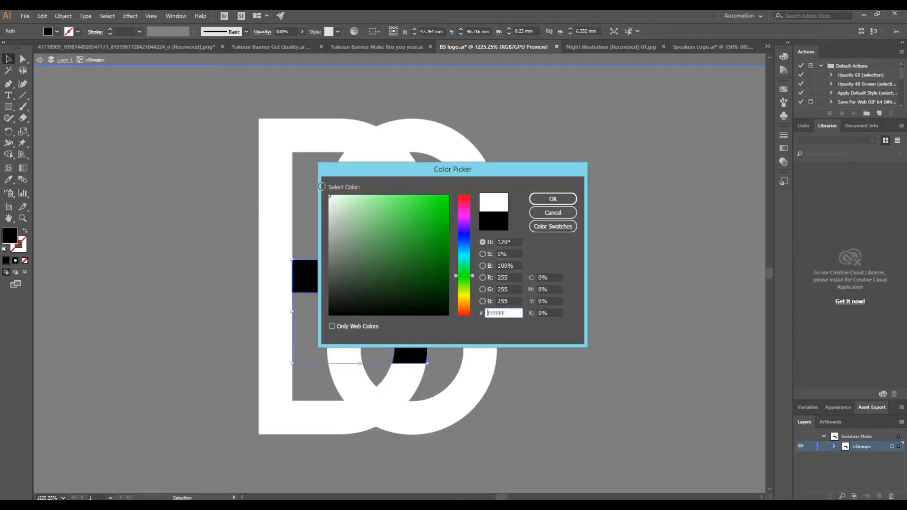
pyautogui.click(553, 198)
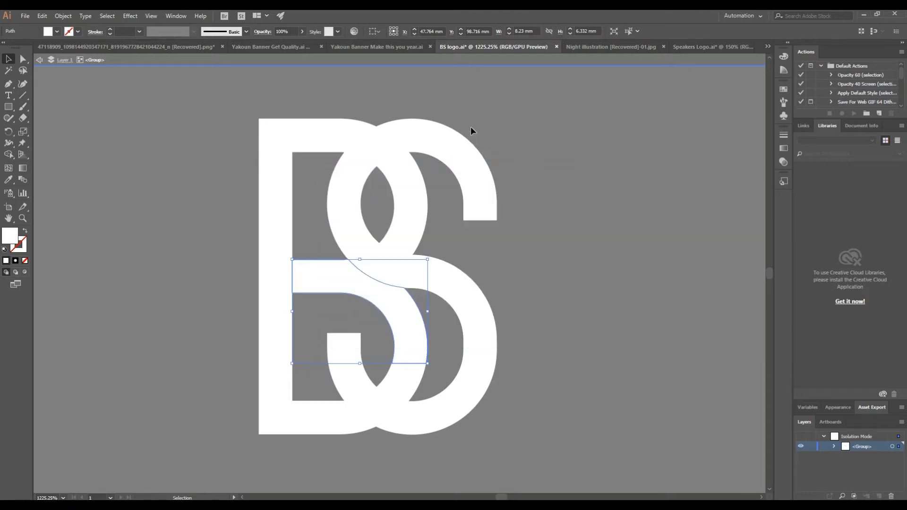
pyautogui.doubleClick(479, 66)
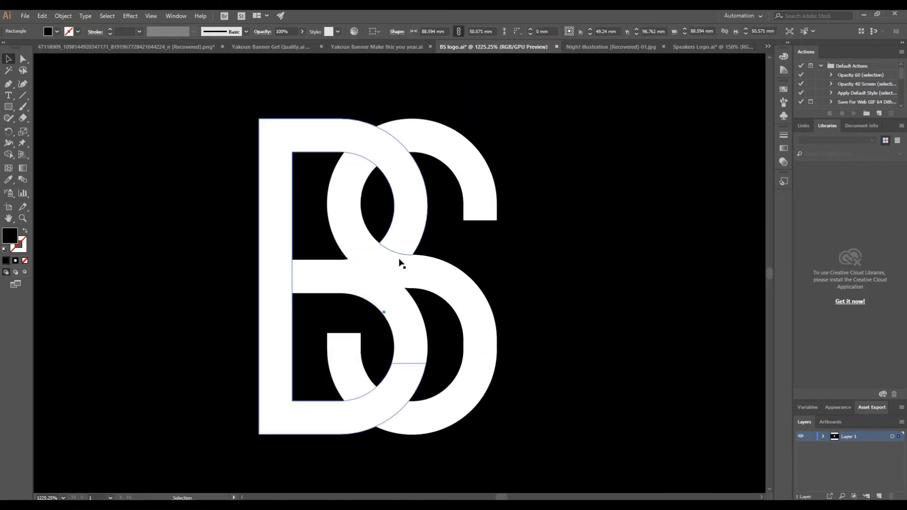
pyautogui.click(398, 281)
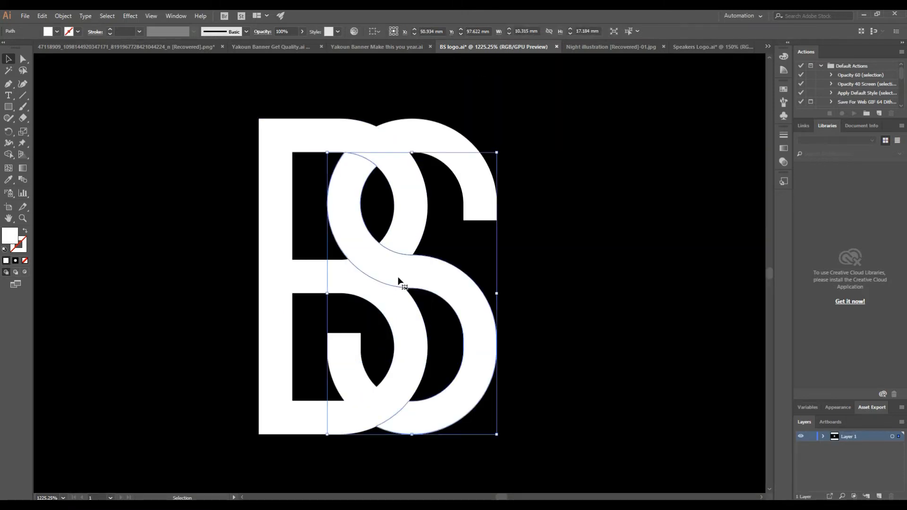
pyautogui.rightClick(427, 285)
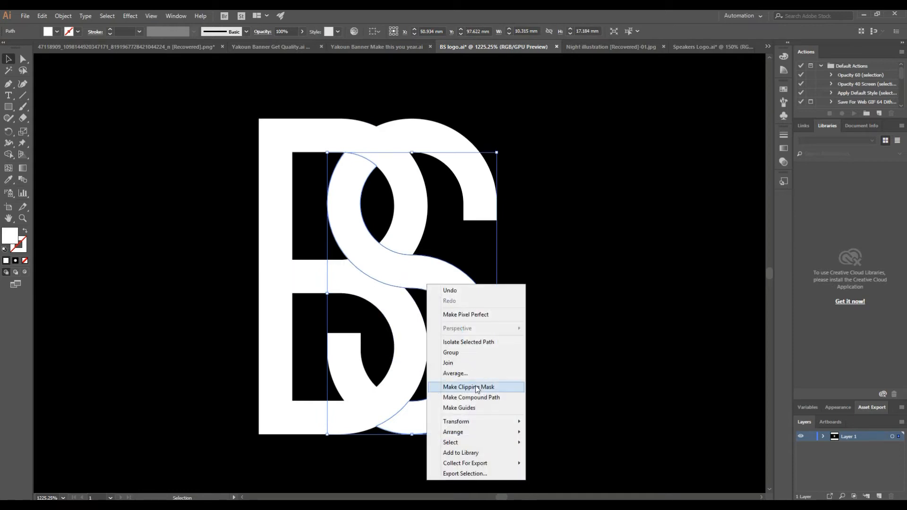
pyautogui.click(538, 356)
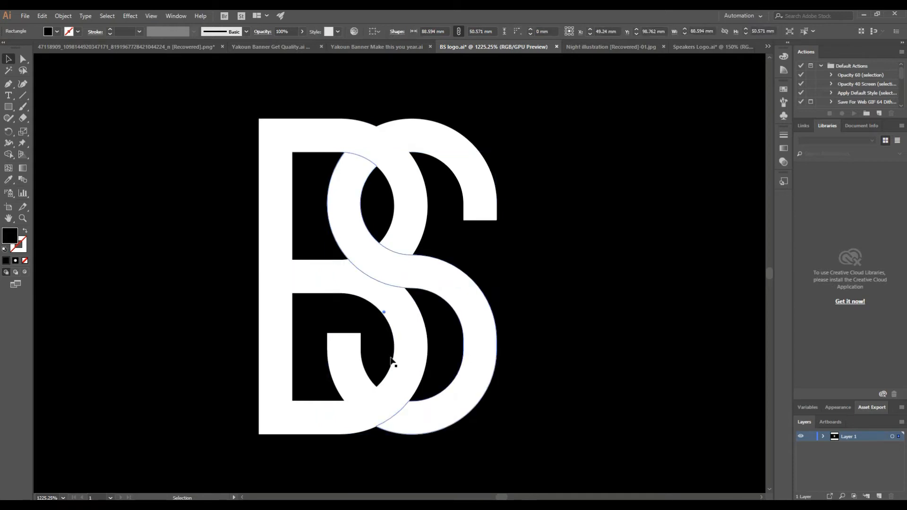
# Ungroup the pieces of the B and deselect them.
pyautogui.click(331, 274)
pyautogui.rightClick(331, 274)
pyautogui.click(359, 352)
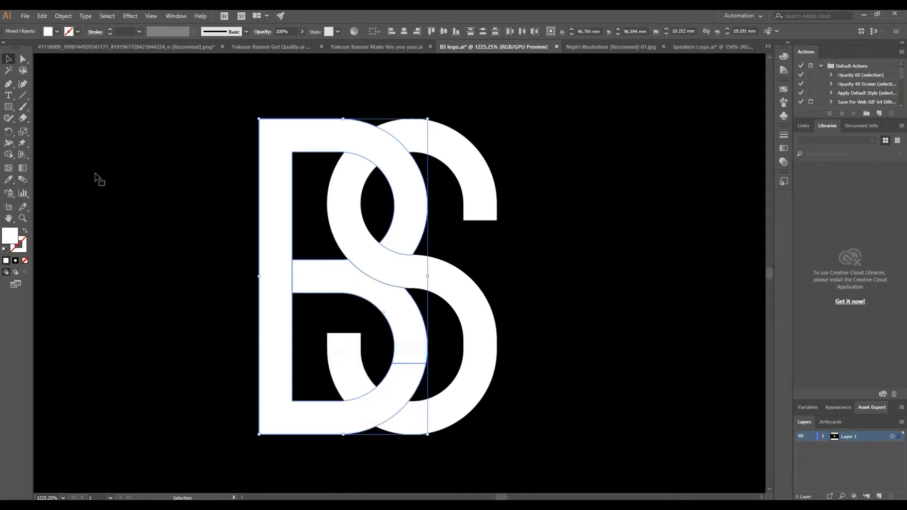
pyautogui.click(95, 178)
# Apply a black-and-white radial gradient to the S's upper arm and reverse it so black is at the centre.
pyautogui.click(471, 154)
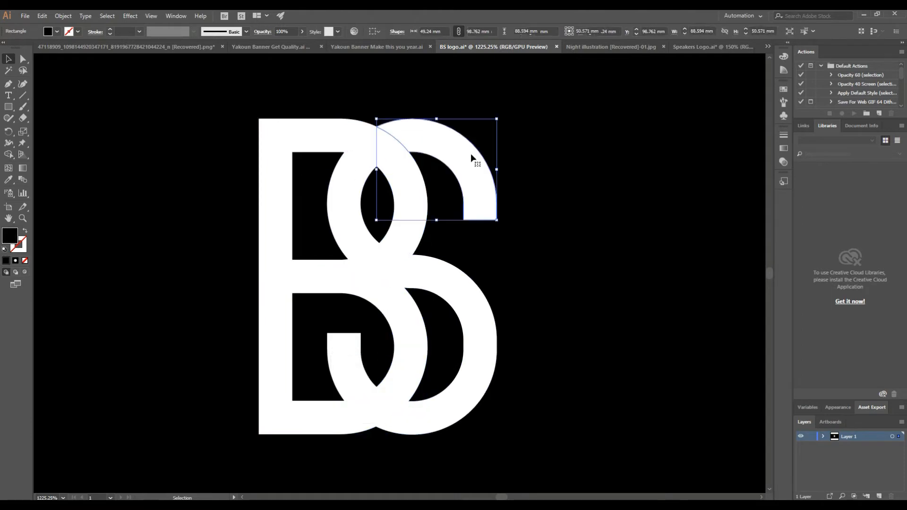
pyautogui.click(784, 148)
pyautogui.click(699, 201)
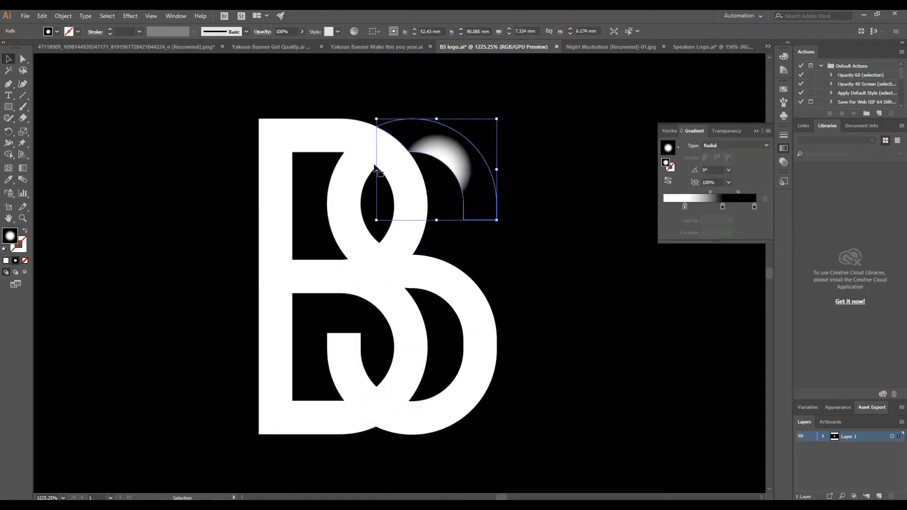
pyautogui.click(22, 169)
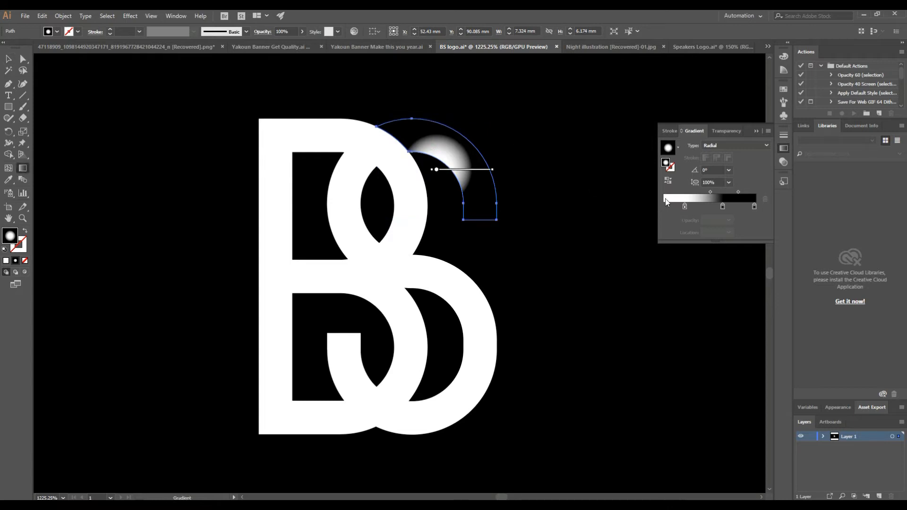
pyautogui.click(668, 180)
# Centre the S arm's gradient on its crossing with the B, with an angle of about -34.2° and an aspect ratio of about 50.4%.
pyautogui.moveTo(436, 169); pyautogui.dragTo(376, 149)
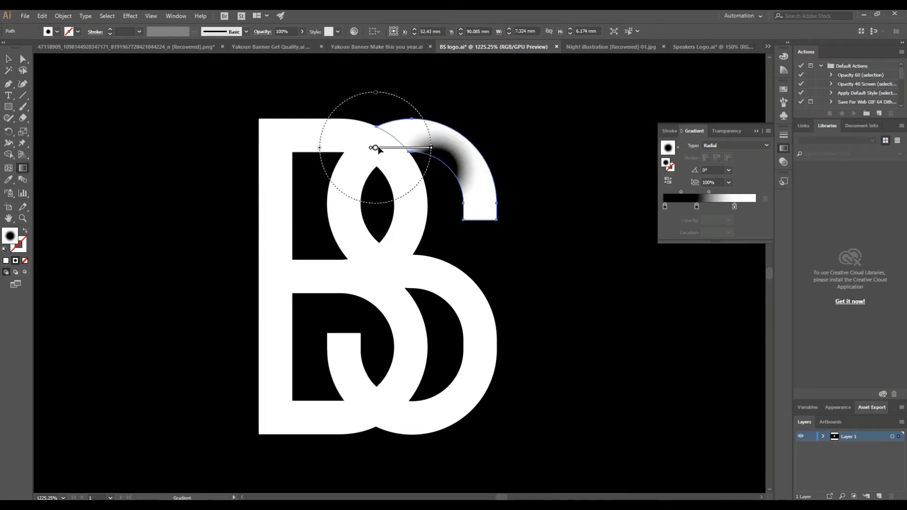
pyautogui.moveTo(431, 147)
pyautogui.mouseDown()
pyautogui.moveTo(456, 148)
pyautogui.moveTo(475, 196)
pyautogui.moveTo(459, 235)
pyautogui.mouseUp()
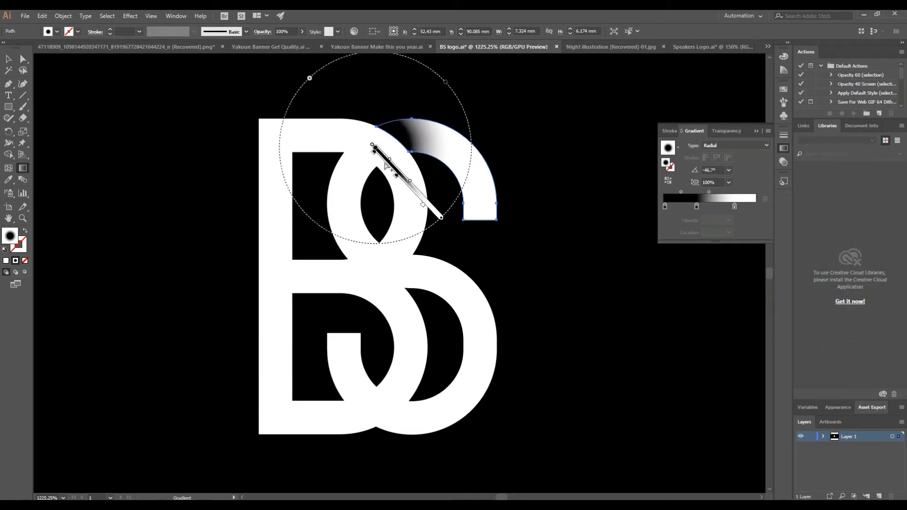
pyautogui.moveTo(386, 159)
pyautogui.mouseDown()
pyautogui.moveTo(384, 175)
pyautogui.moveTo(372, 156)
pyautogui.mouseUp()
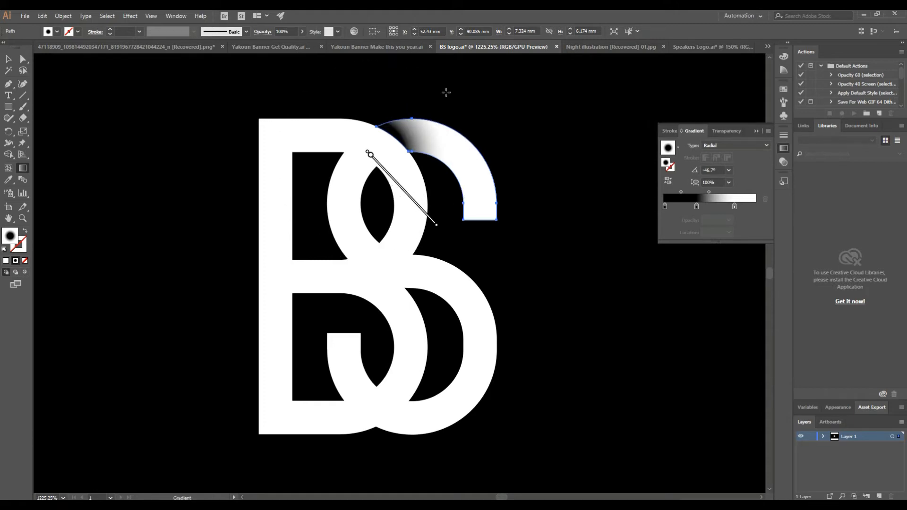
pyautogui.moveTo(441, 93); pyautogui.dragTo(408, 124)
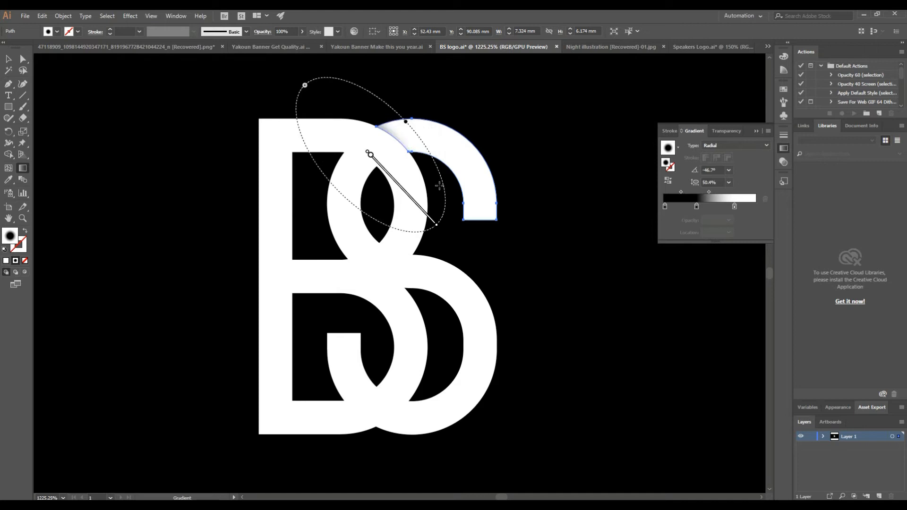
pyautogui.moveTo(440, 228)
pyautogui.mouseDown()
pyautogui.moveTo(453, 218)
pyautogui.moveTo(495, 251)
pyautogui.mouseUp()
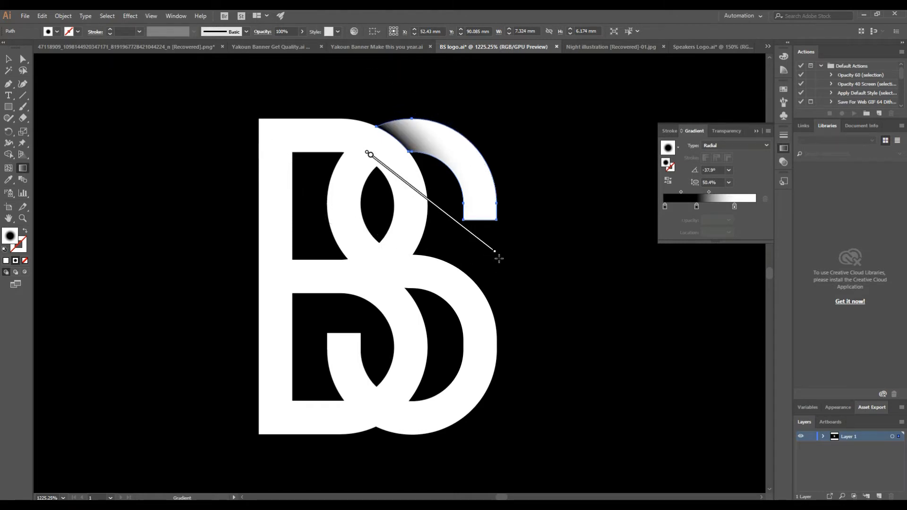
pyautogui.moveTo(498, 256); pyautogui.dragTo(507, 246)
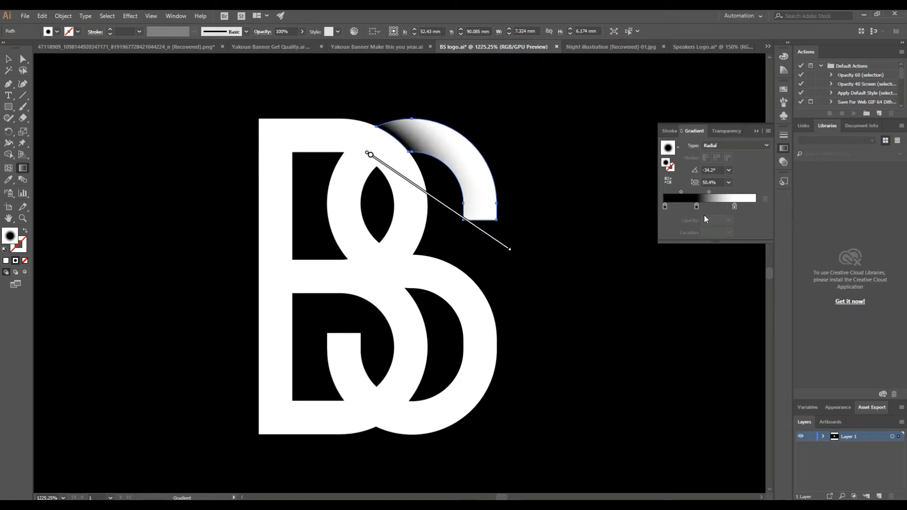
# Move the S arm's white stop to 79.5% and second black stop to 36.74%, then shorten the gradient and widen its aspect ratio to 53.6%.
pyautogui.moveTo(736, 206); pyautogui.dragTo(741, 206)
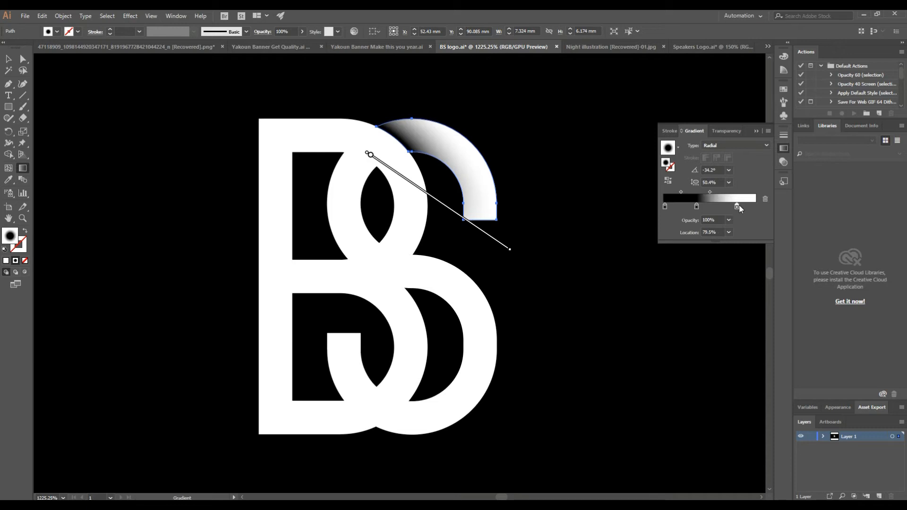
pyautogui.moveTo(697, 206); pyautogui.dragTo(699, 209)
pyautogui.moveTo(507, 256)
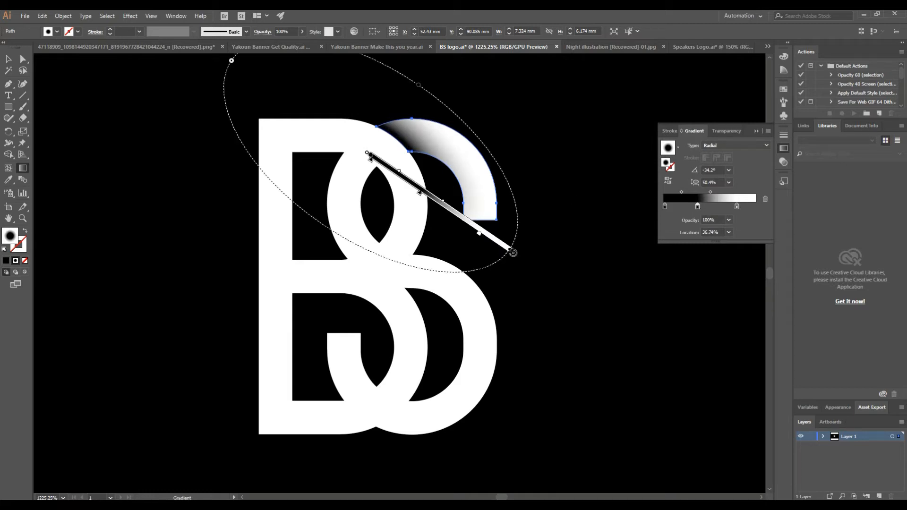
pyautogui.moveTo(509, 250); pyautogui.dragTo(486, 232)
pyautogui.moveTo(411, 100); pyautogui.dragTo(416, 93)
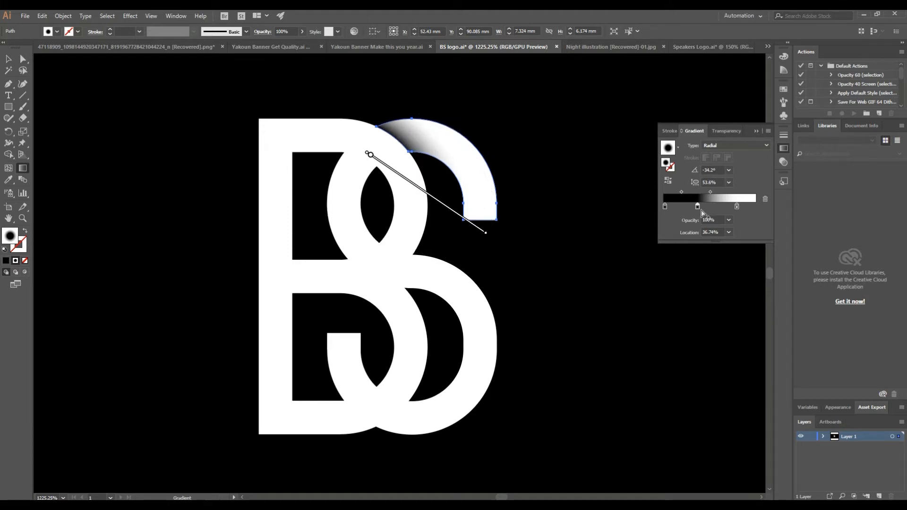
# Lengthen the S arm's fade by moving the white stop to 91.06% and its midpoint to about 46%, then deselect the arm.
pyautogui.moveTo(703, 206); pyautogui.dragTo(703, 207)
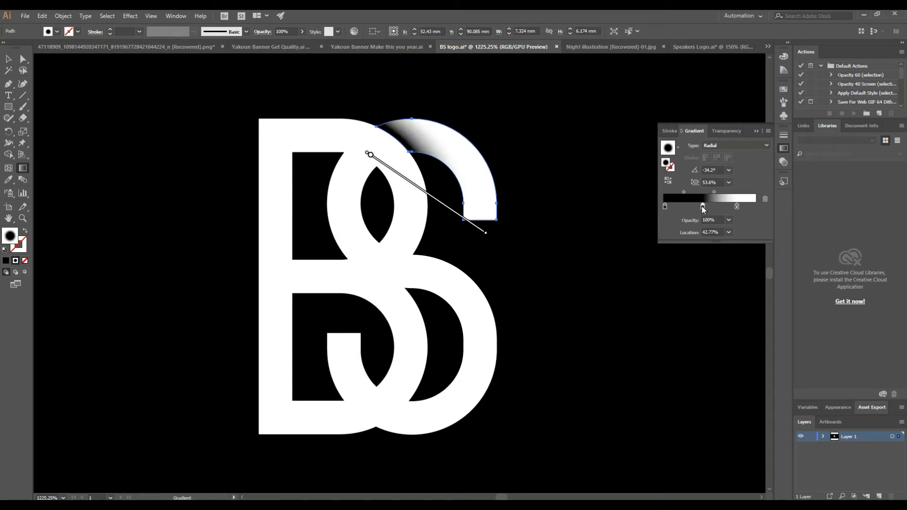
pyautogui.moveTo(706, 209); pyautogui.dragTo(746, 207)
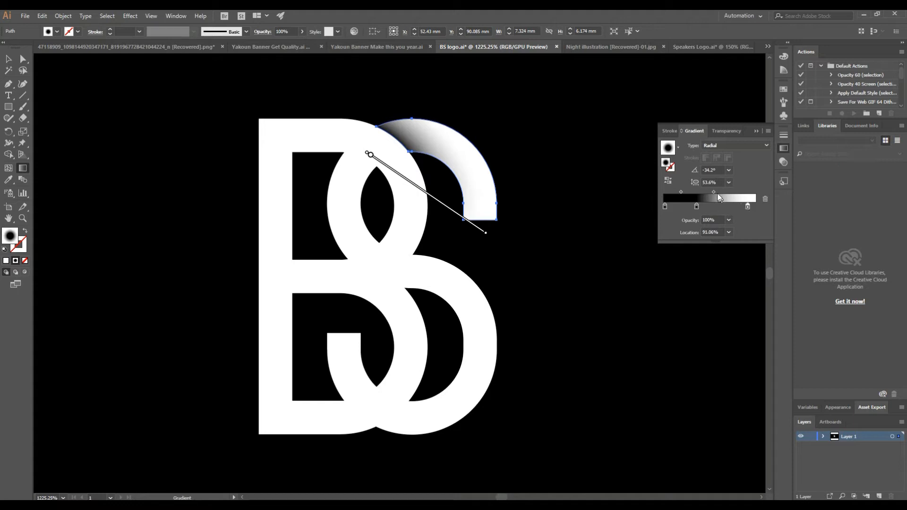
pyautogui.moveTo(714, 192); pyautogui.dragTo(720, 192)
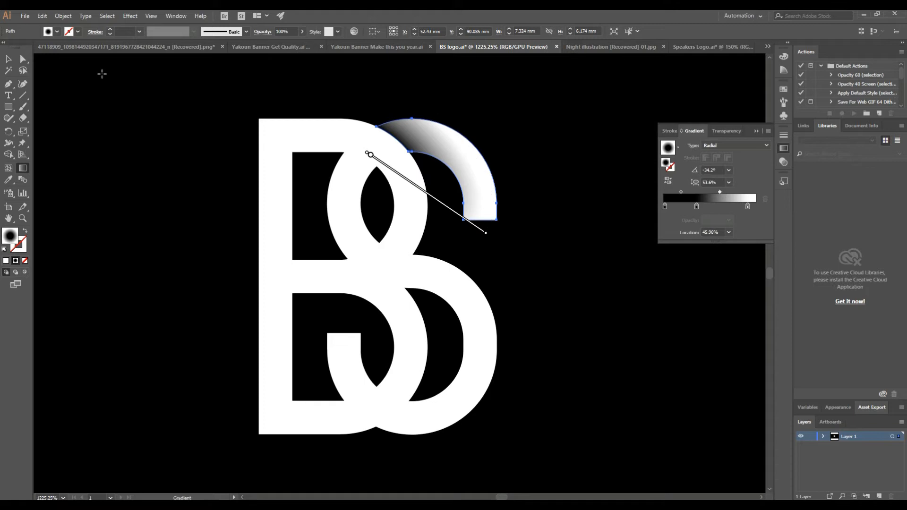
pyautogui.click(9, 61)
pyautogui.click(170, 125)
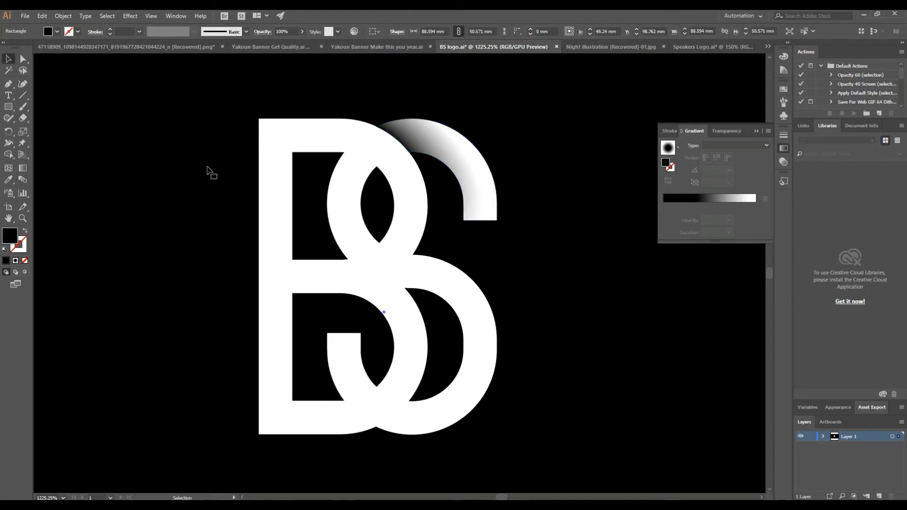
# Move the first black stop of the S arm's gradient to 10.78% and shift the second black stop slightly outward, then deselect.
pyautogui.click(479, 187)
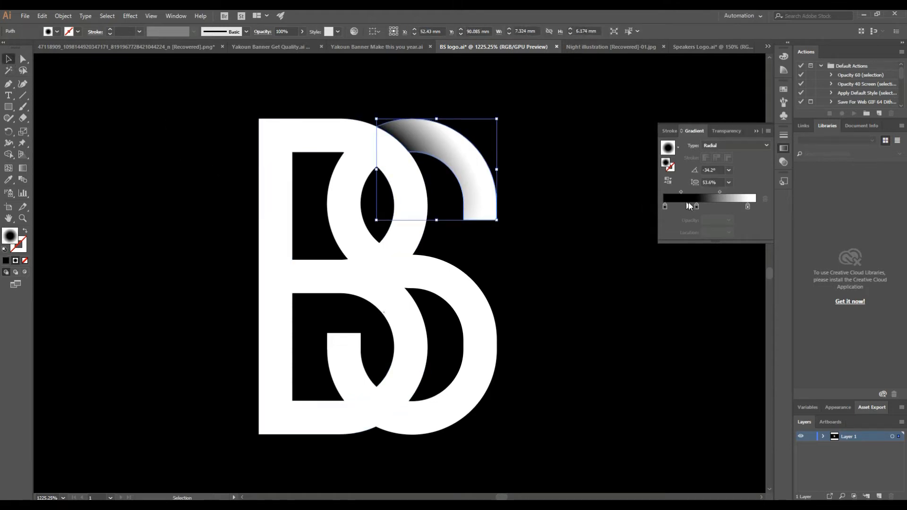
pyautogui.moveTo(666, 207); pyautogui.dragTo(674, 208)
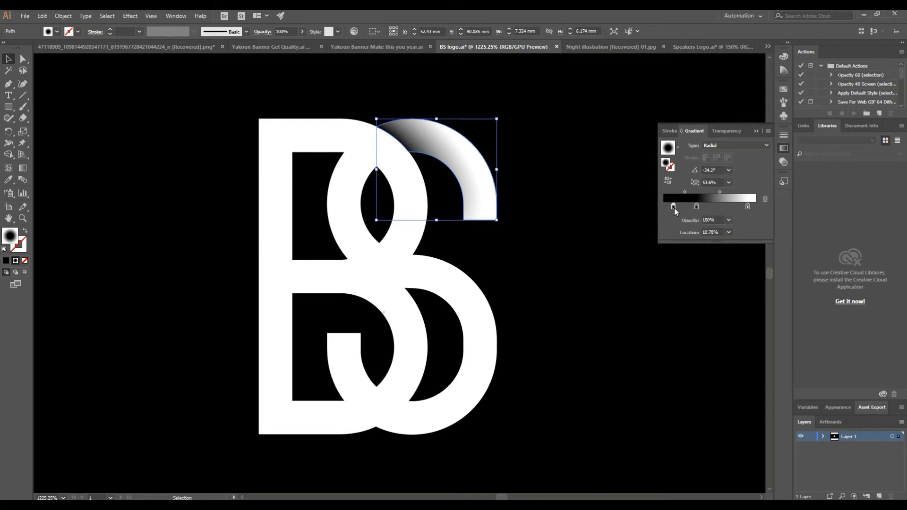
pyautogui.click(23, 168)
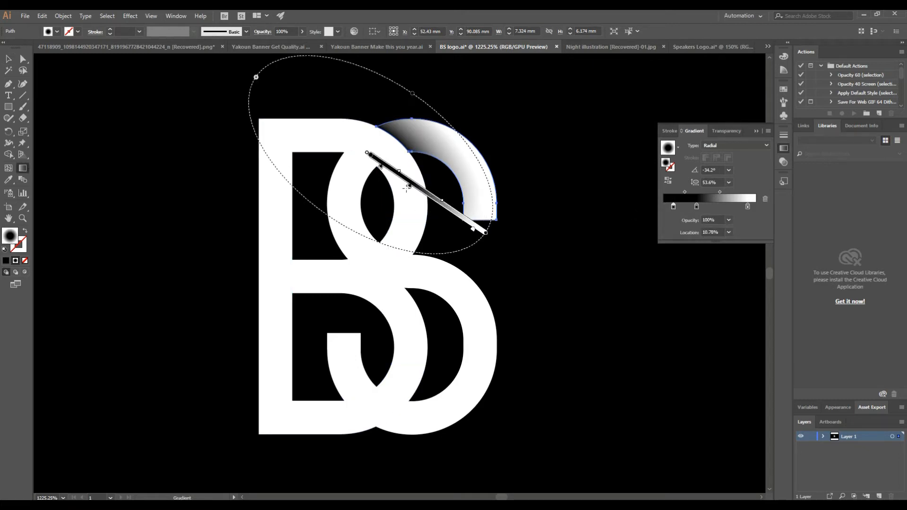
pyautogui.moveTo(409, 189)
pyautogui.press('v')
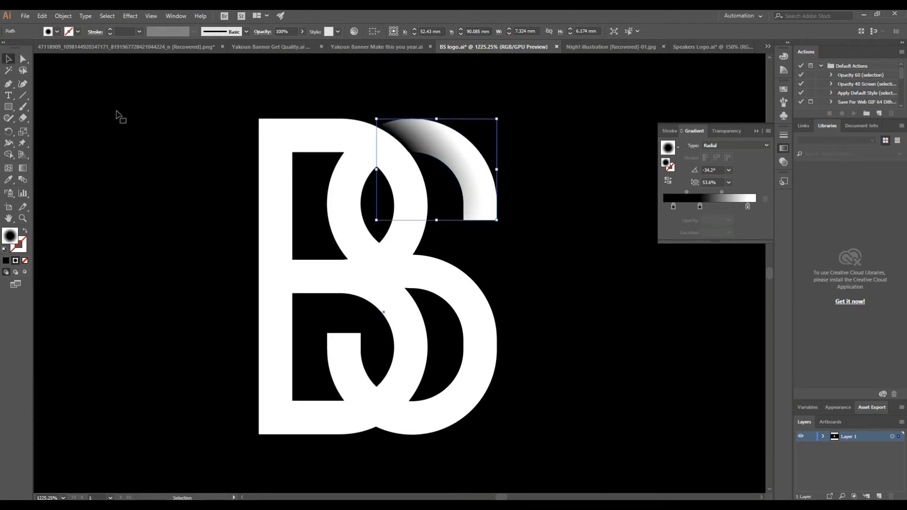
pyautogui.click(344, 164)
pyautogui.click(368, 168)
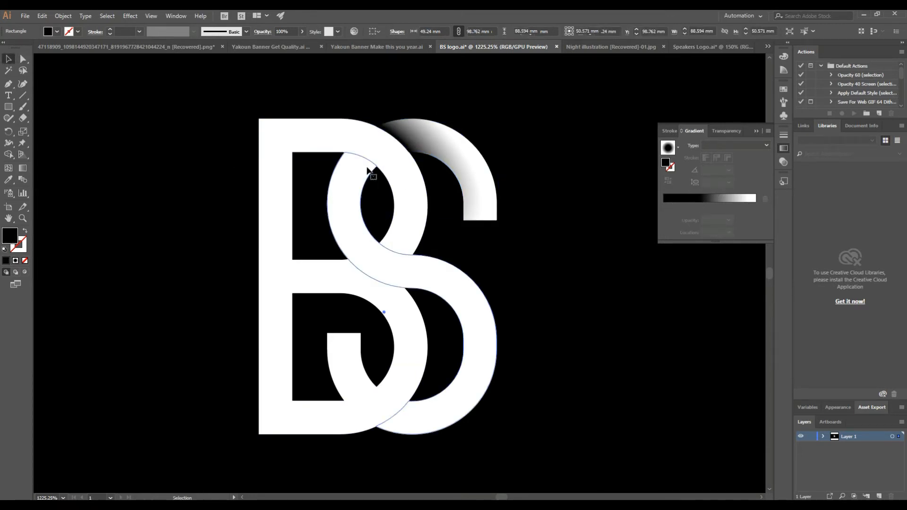
pyautogui.click(250, 239)
# Draw a slanted Pen line about 3.4 mm long across the outer curve of the B's upper bowl.
pyautogui.click(8, 84)
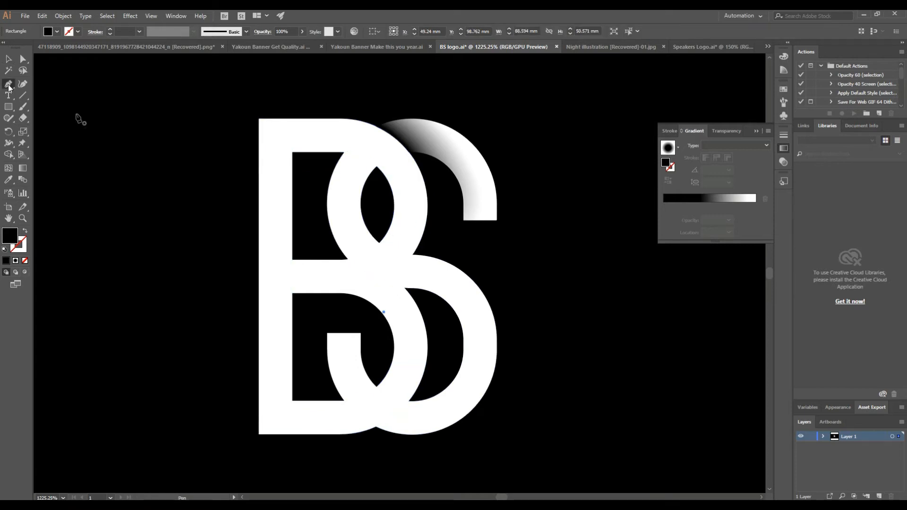
pyautogui.click(427, 169)
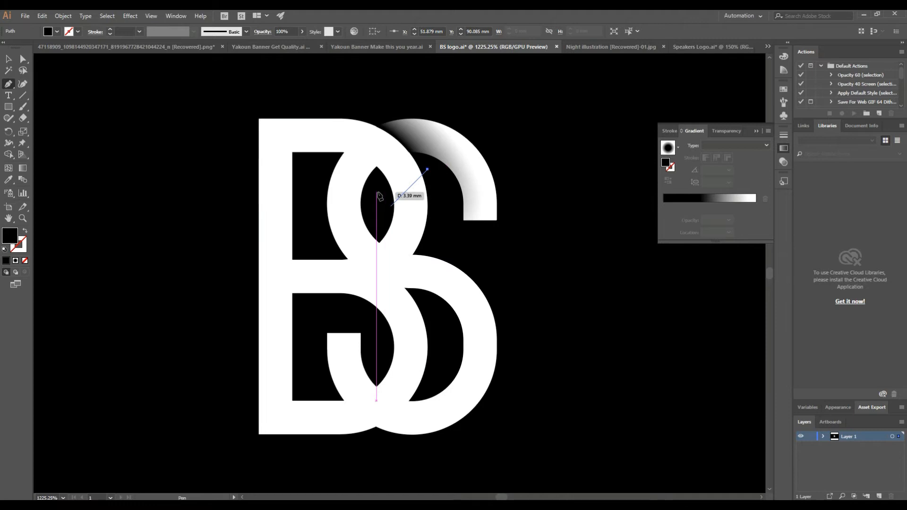
pyautogui.click(375, 192)
pyautogui.press('v')
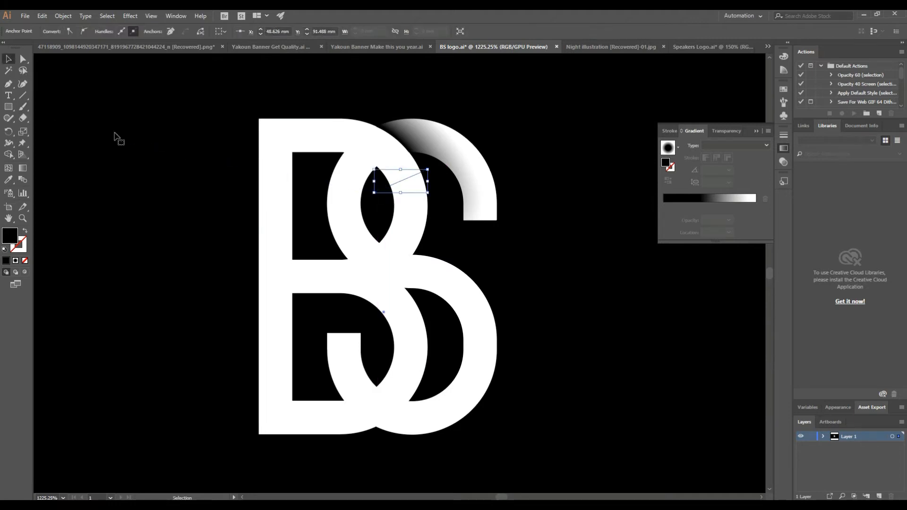
# Split the B's upper bowl along the slanted line with Shape Builder, then deselect the pieces.
pyautogui.click(398, 204)
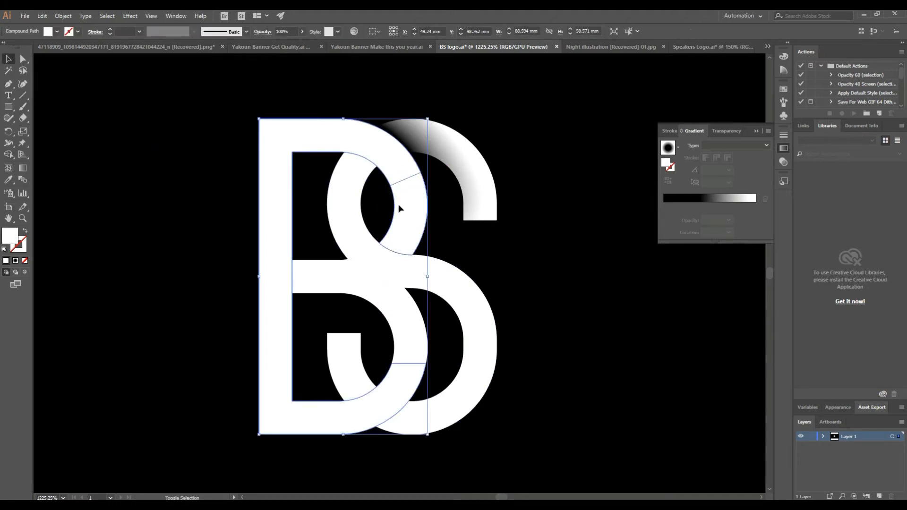
pyautogui.keyDown('shift'); pyautogui.click(413, 177); pyautogui.keyUp('shift')
pyautogui.click(8, 154)
pyautogui.click(394, 151)
pyautogui.click(8, 58)
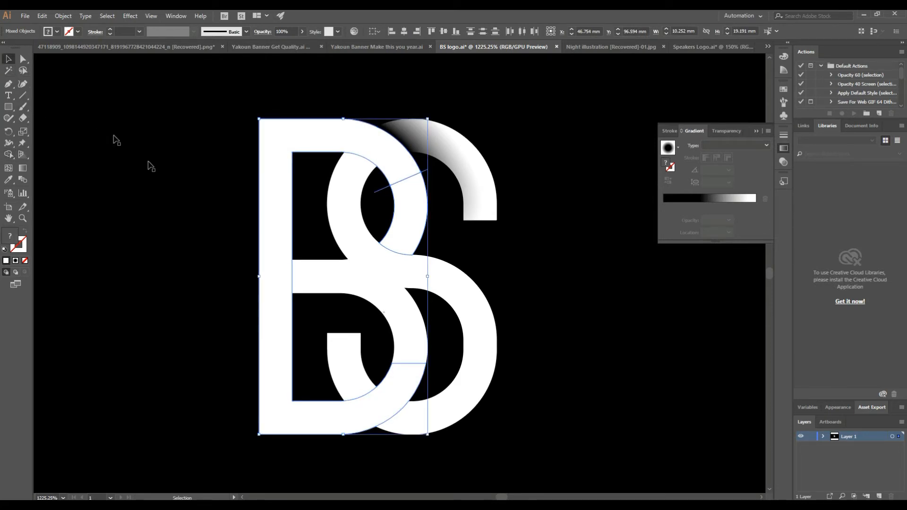
pyautogui.click(113, 140)
# Copy the S arm's radial gradient onto the split section of the B's upper bowl with the Eyedropper.
pyautogui.click(409, 198)
pyautogui.click(8, 180)
pyautogui.click(410, 129)
pyautogui.click(8, 58)
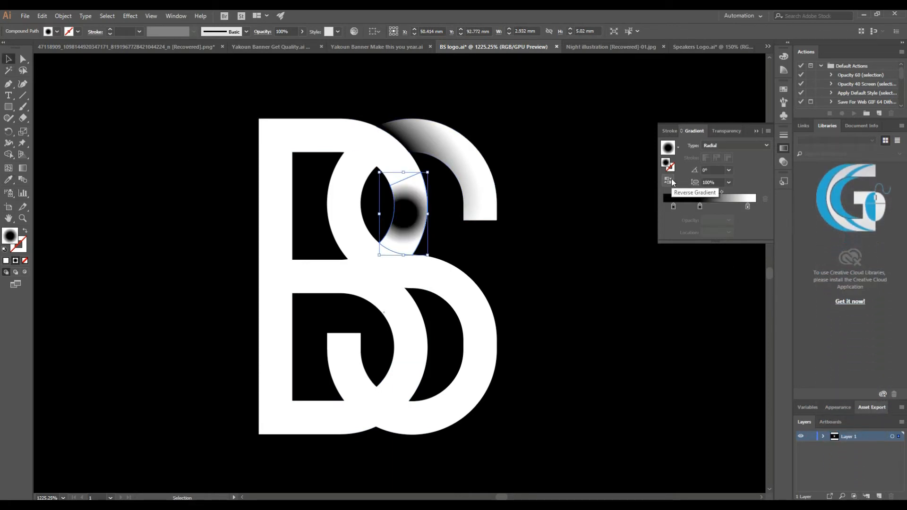
# Reverse the radial gradient on the B's upper bowl section, centre it on the section and enlarge its radius.
pyautogui.click(668, 180)
pyautogui.click(23, 168)
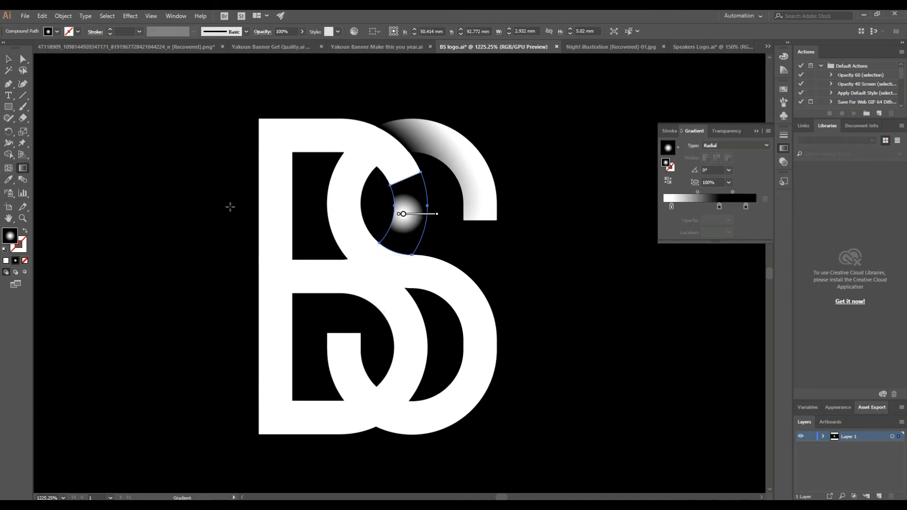
pyautogui.moveTo(440, 215); pyautogui.dragTo(525, 225)
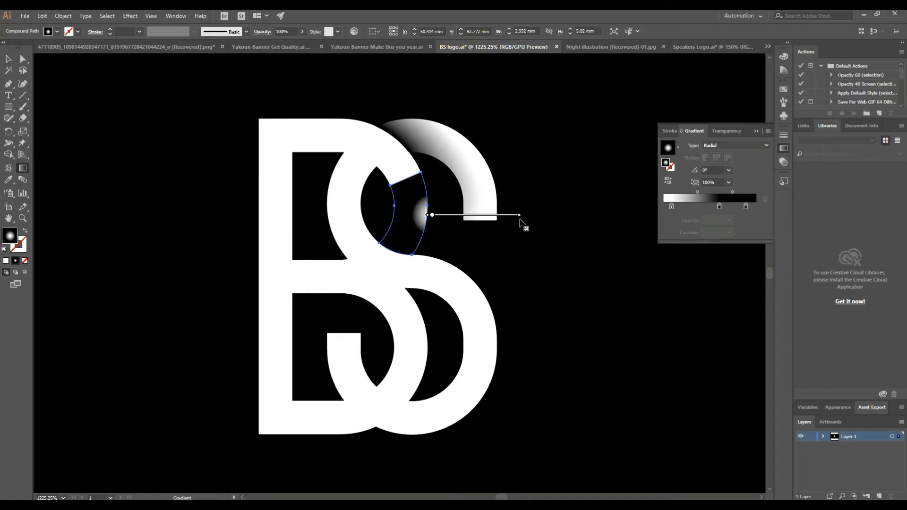
pyautogui.moveTo(455, 219); pyautogui.dragTo(439, 208)
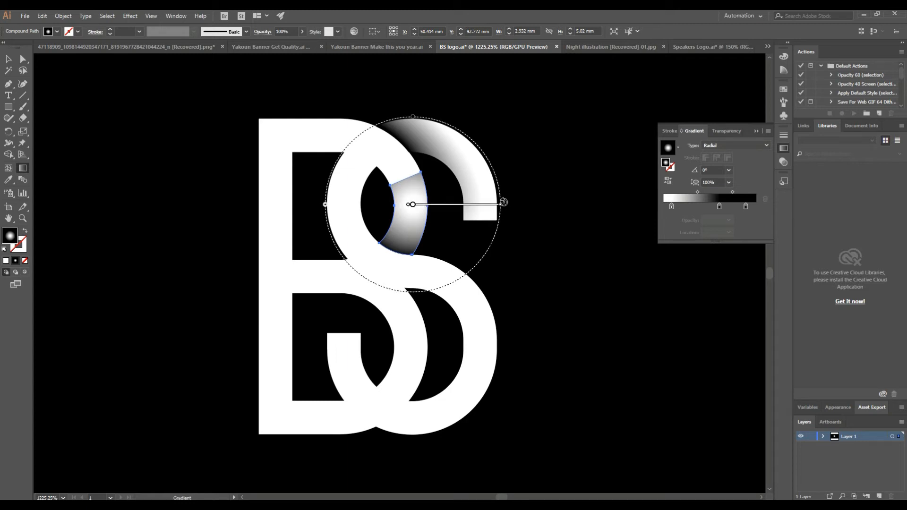
pyautogui.moveTo(500, 204); pyautogui.dragTo(559, 205)
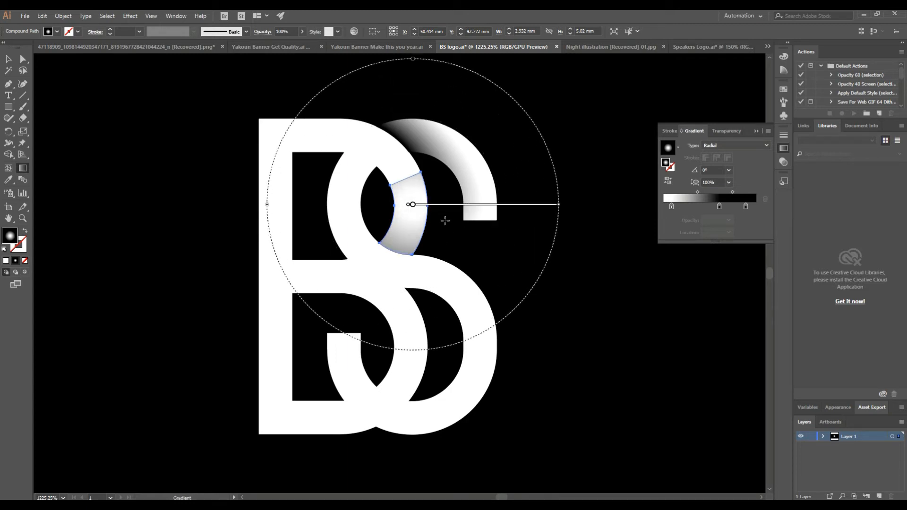
# Reposition the upper bowl section's gradient so it darkens towards the S crossing, then deselect.
pyautogui.moveTo(443, 206)
pyautogui.mouseDown()
pyautogui.moveTo(449, 164)
pyautogui.moveTo(440, 175)
pyautogui.moveTo(456, 175)
pyautogui.moveTo(354, 304)
pyautogui.moveTo(545, 234)
pyautogui.mouseUp()
pyautogui.moveTo(418, 171); pyautogui.dragTo(433, 174)
pyautogui.press('v')
pyautogui.click(167, 131)
# Copy the upper bowl section's radial gradient onto the B's middle bar and lower bowl section with the Eyedropper.
pyautogui.scroll(-2, 218, 180)
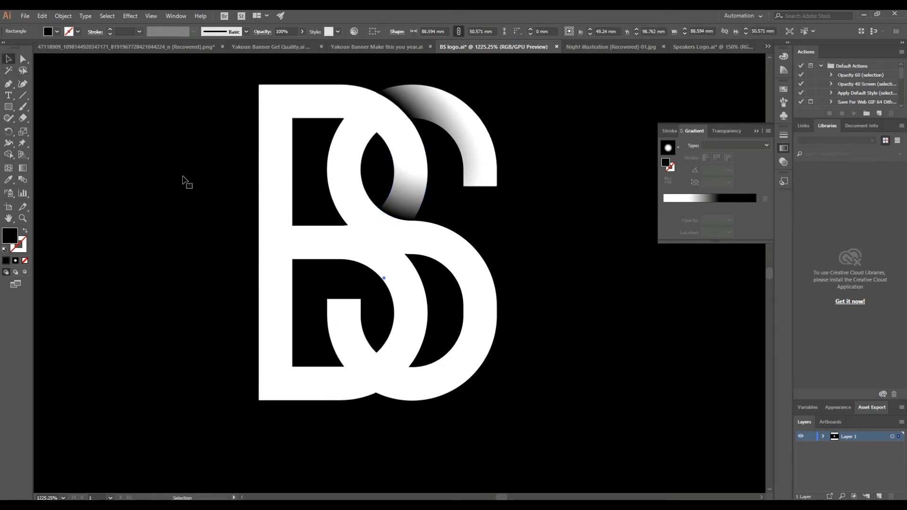
pyautogui.click(347, 156)
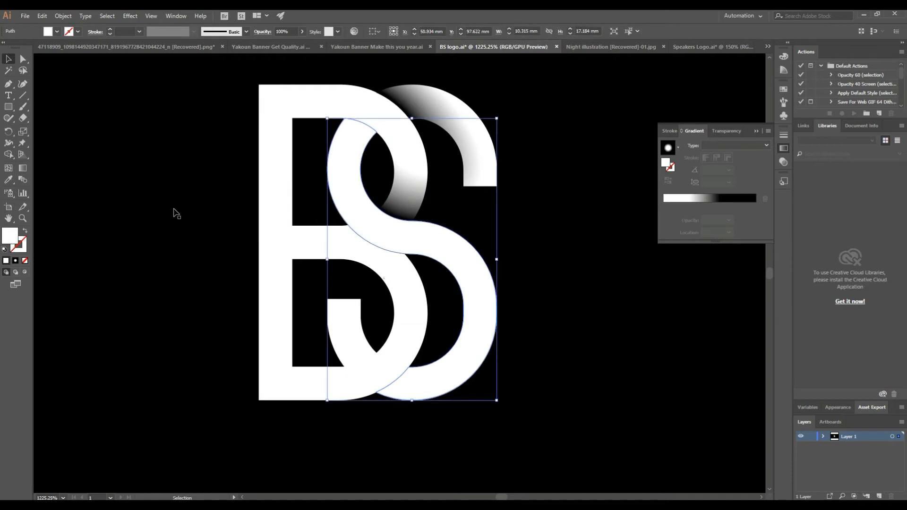
pyautogui.click(350, 253)
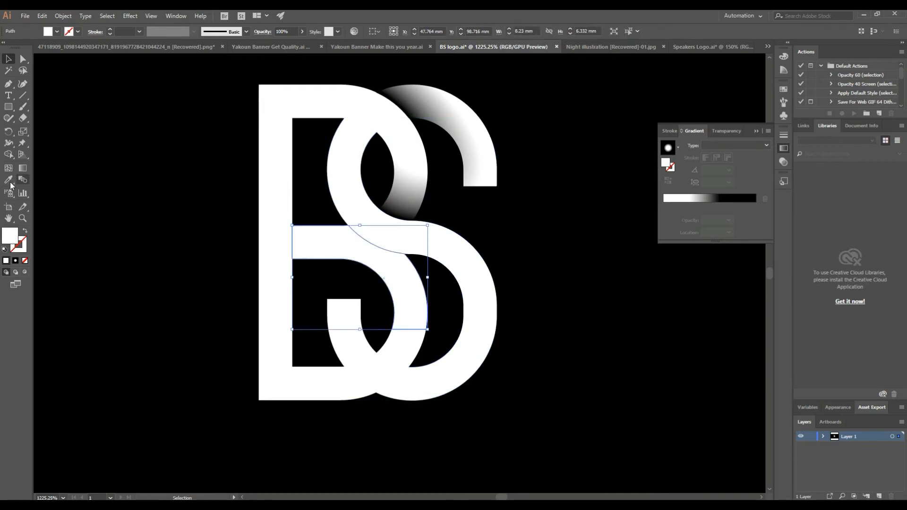
pyautogui.click(8, 179)
pyautogui.click(415, 192)
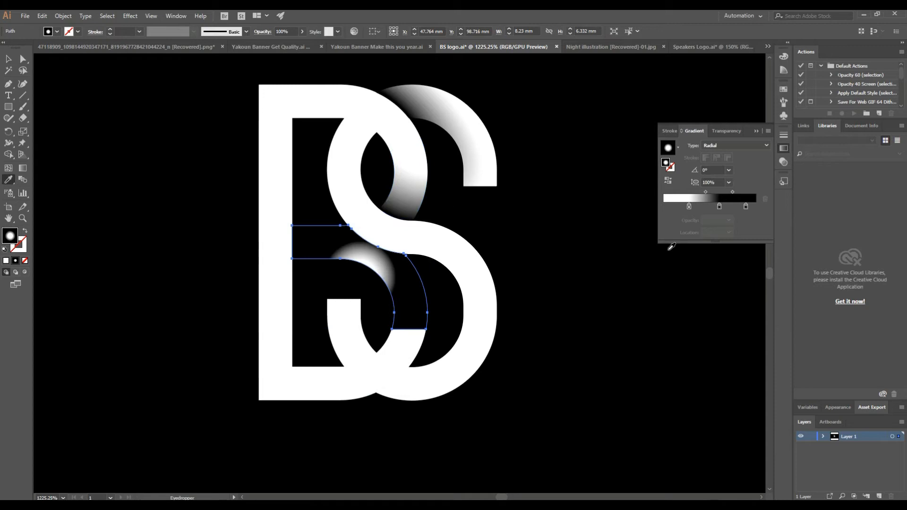
# Reverse the gradient on the B's middle section and centre its black area just above the S's diagonal crossing.
pyautogui.click(668, 181)
pyautogui.click(22, 168)
pyautogui.moveTo(395, 246)
pyautogui.mouseDown()
pyautogui.moveTo(397, 227)
pyautogui.moveTo(463, 227)
pyautogui.mouseUp()
pyautogui.moveTo(445, 230)
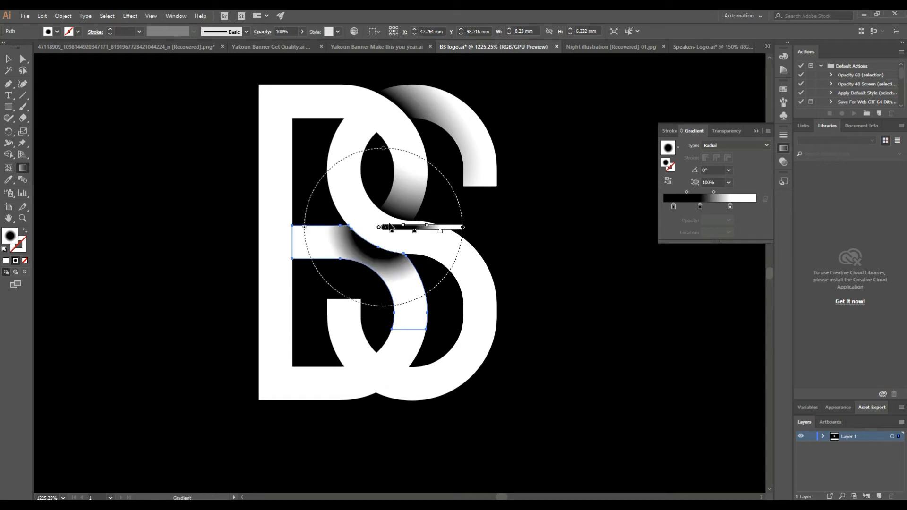
pyautogui.moveTo(395, 228); pyautogui.dragTo(399, 222)
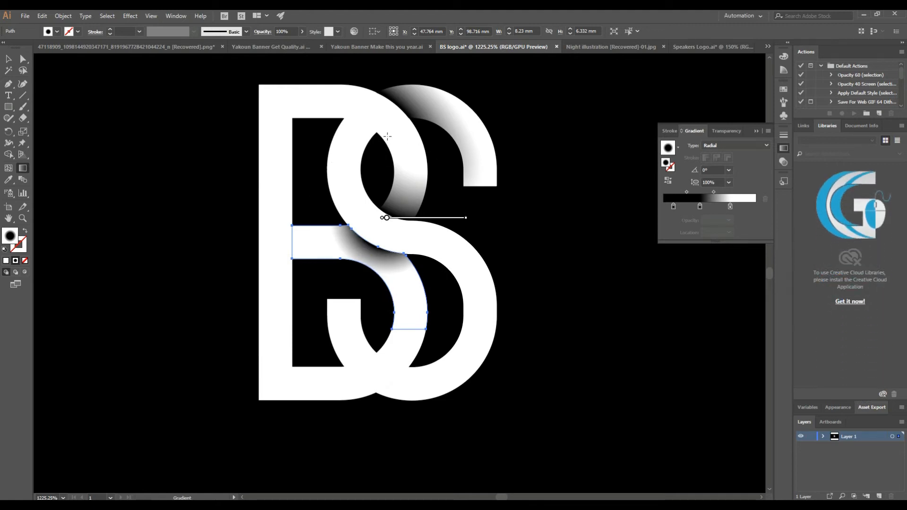
# Flatten the middle section's gradient to a 71.3% aspect ratio, lengthen its radius and rotate it to -24°.
pyautogui.moveTo(387, 142); pyautogui.dragTo(387, 161)
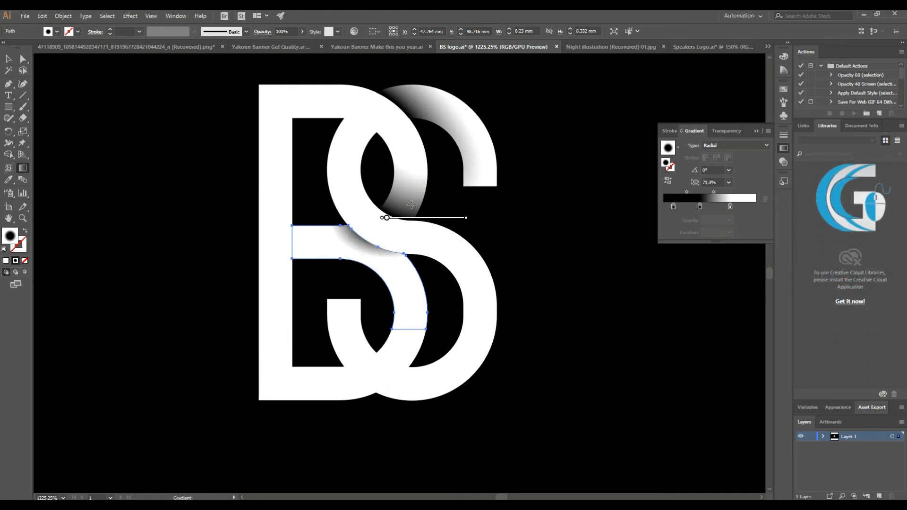
pyautogui.moveTo(467, 218); pyautogui.dragTo(505, 262)
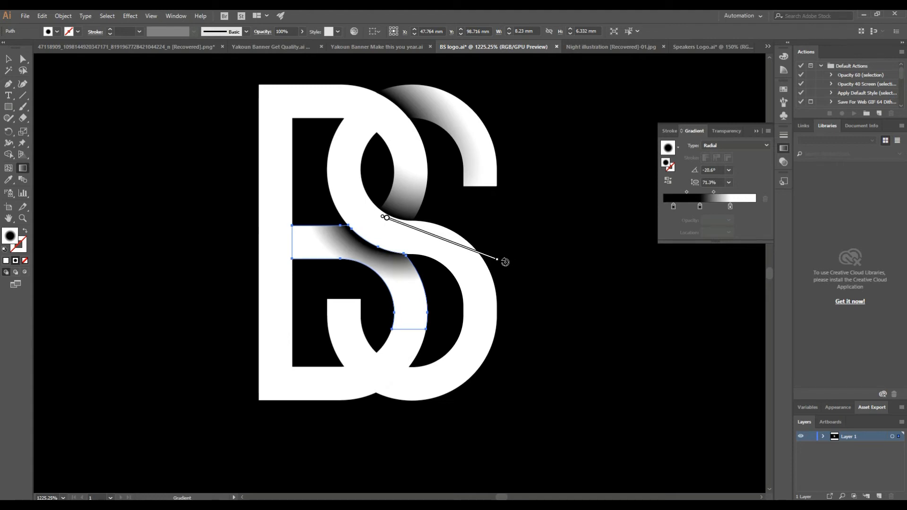
pyautogui.click(505, 263)
pyautogui.hotkey('ctrl', 'z')
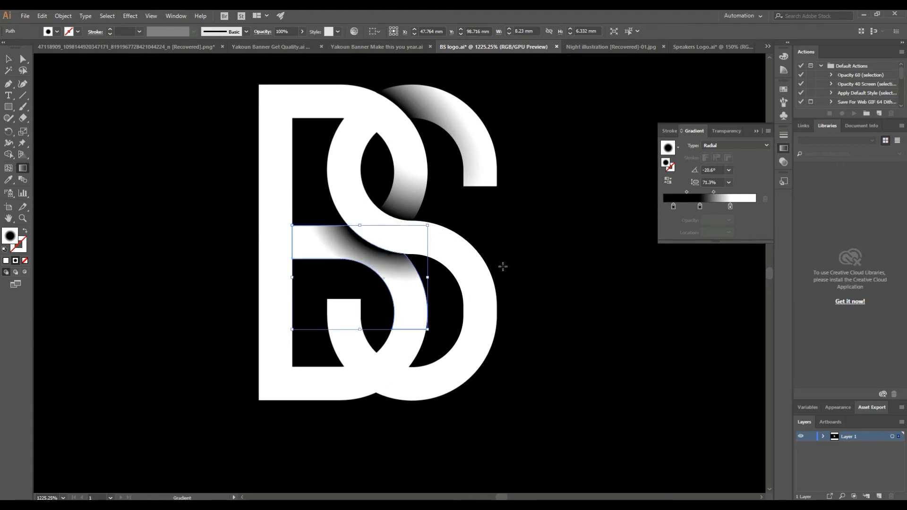
pyautogui.moveTo(500, 258); pyautogui.dragTo(500, 273)
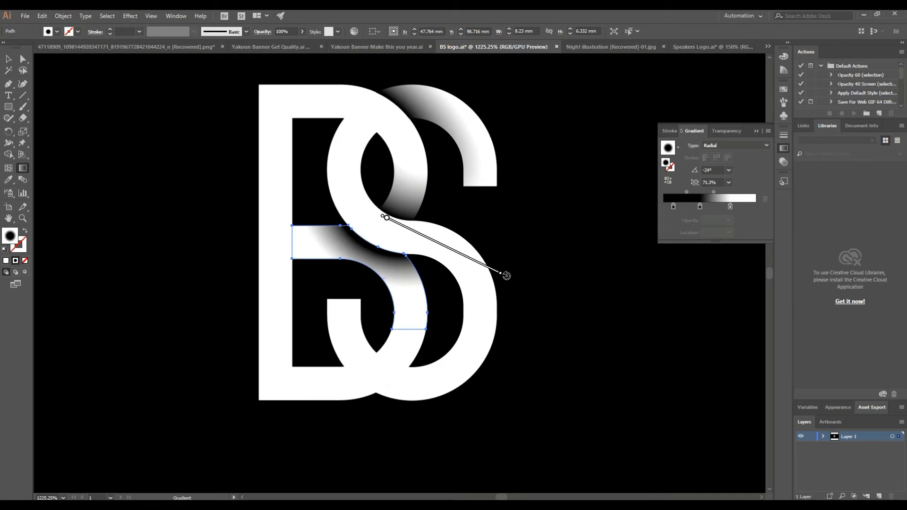
pyautogui.moveTo(428, 243)
# Fine-tune the middle section's gradient to a -25.9° angle, a slightly larger radius and a 61.9% aspect ratio, then deselect.
pyautogui.moveTo(425, 238)
pyautogui.mouseDown()
pyautogui.moveTo(435, 241)
pyautogui.moveTo(430, 235)
pyautogui.mouseUp()
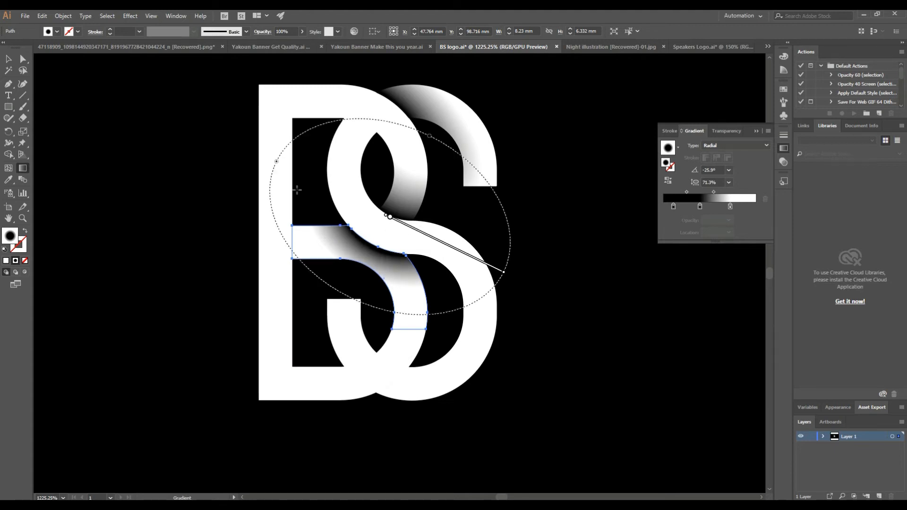
pyautogui.moveTo(276, 162); pyautogui.dragTo(267, 157)
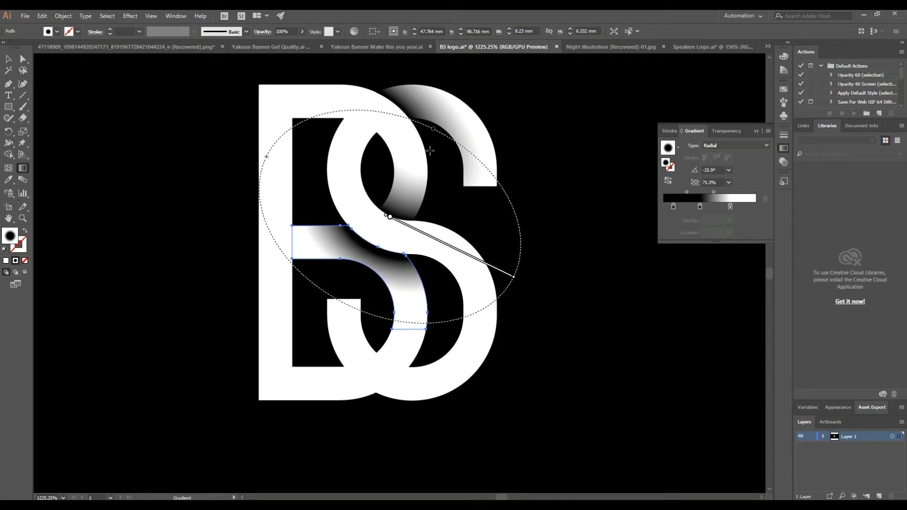
pyautogui.moveTo(435, 131); pyautogui.dragTo(427, 140)
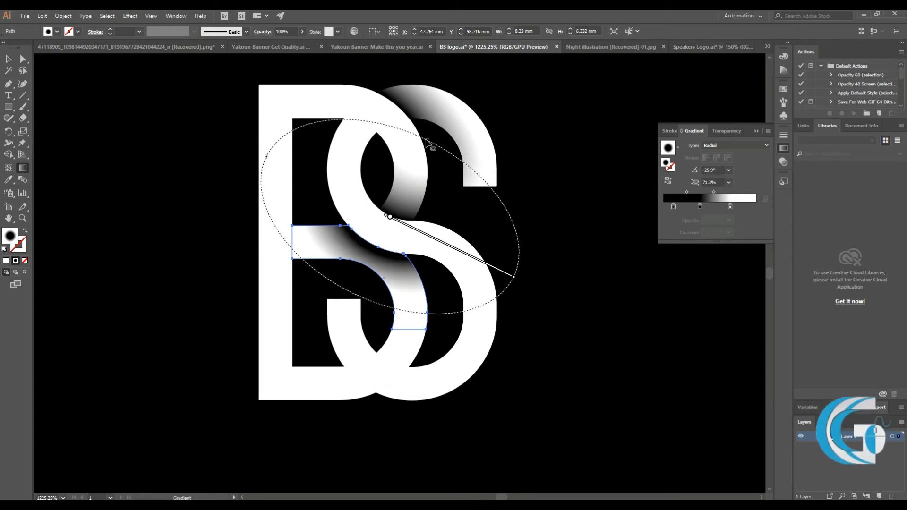
pyautogui.moveTo(519, 274)
pyautogui.mouseDown()
pyautogui.moveTo(515, 283)
pyautogui.moveTo(533, 288)
pyautogui.moveTo(522, 283)
pyautogui.mouseUp()
pyautogui.press('v')
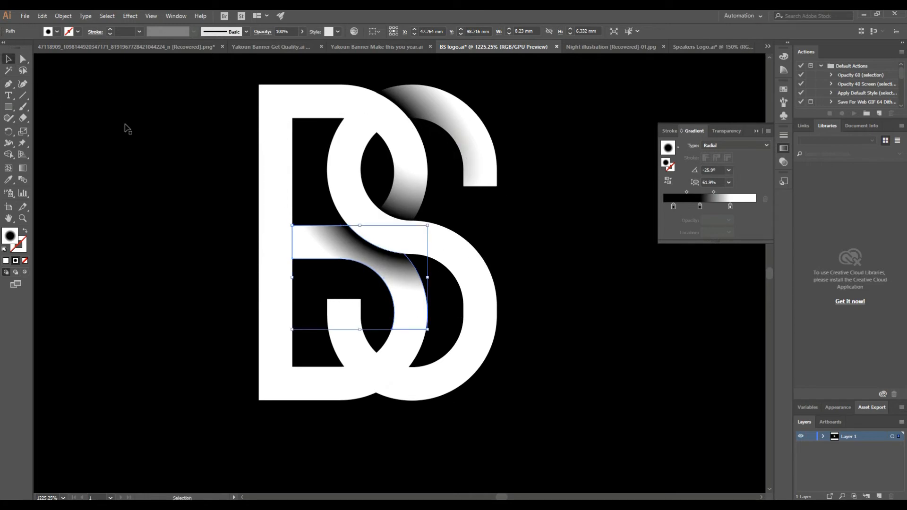
pyautogui.click(134, 223)
# Draw a short horizontal Pen line across the outer stroke of the S's lower bowl.
pyautogui.scroll(-3, 135, 227)
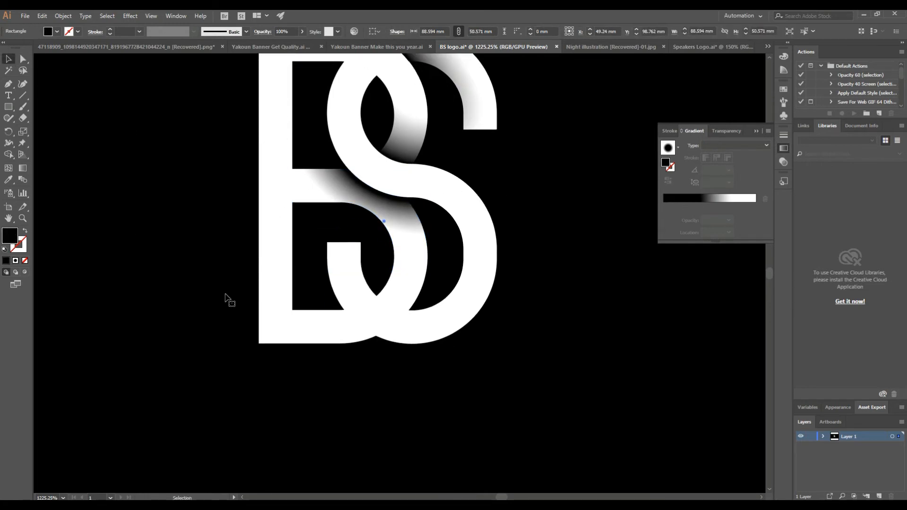
pyautogui.click(402, 300)
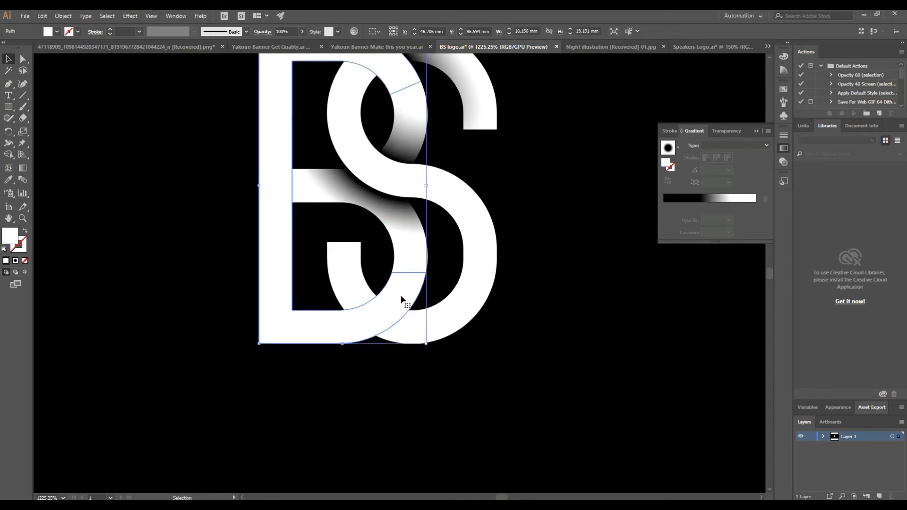
pyautogui.click(438, 321)
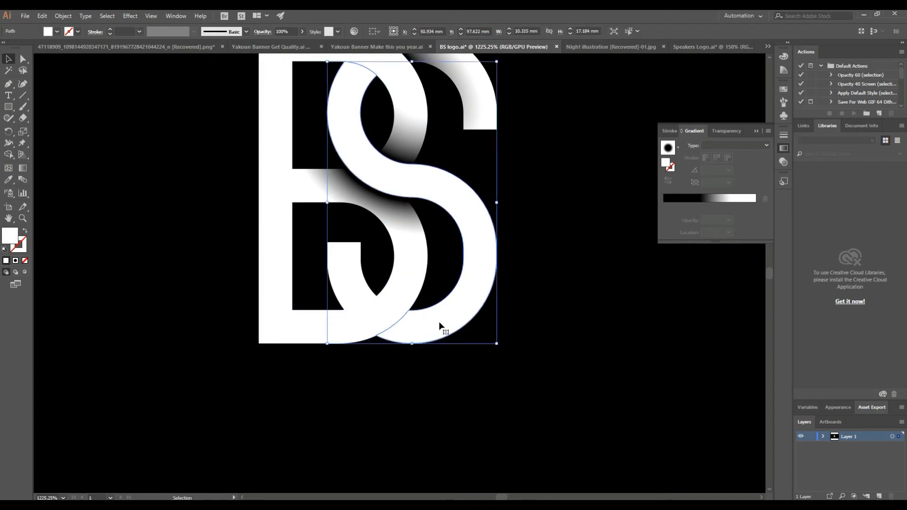
pyautogui.click(82, 168)
pyautogui.click(7, 86)
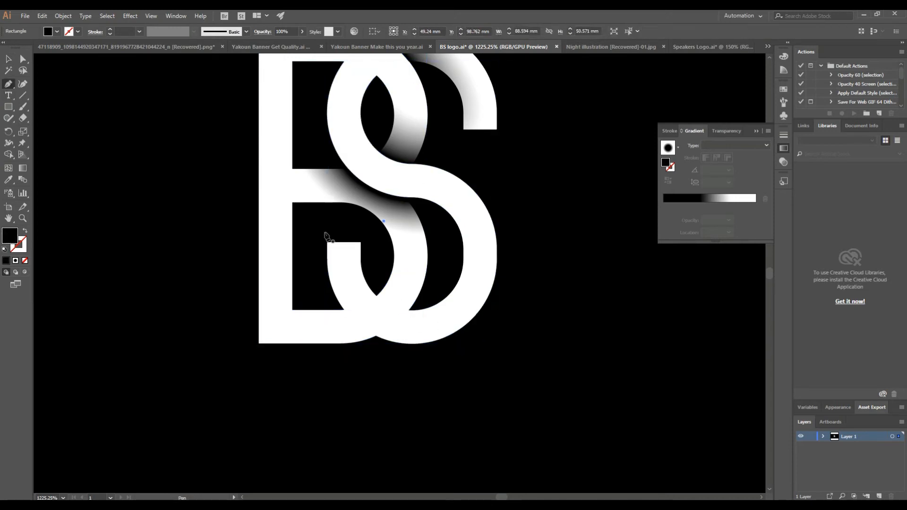
pyautogui.moveTo(447, 257); pyautogui.dragTo(503, 257)
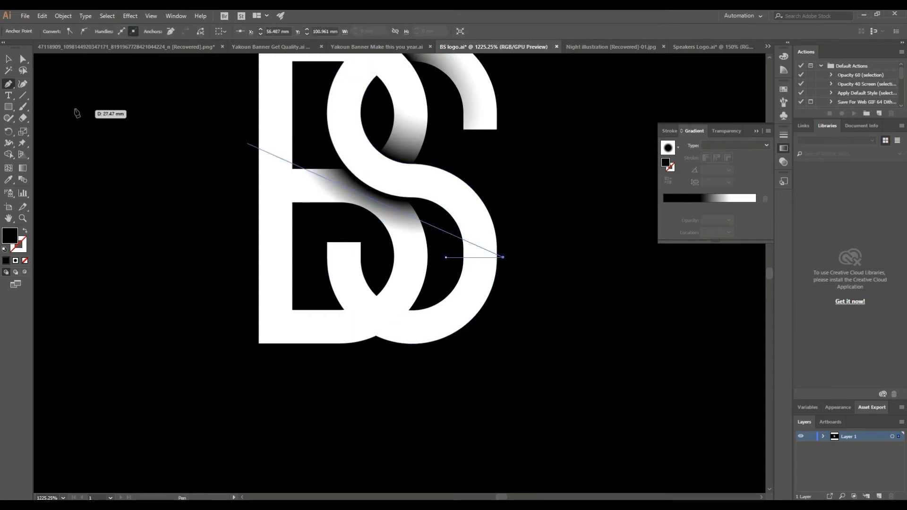
pyautogui.click(8, 59)
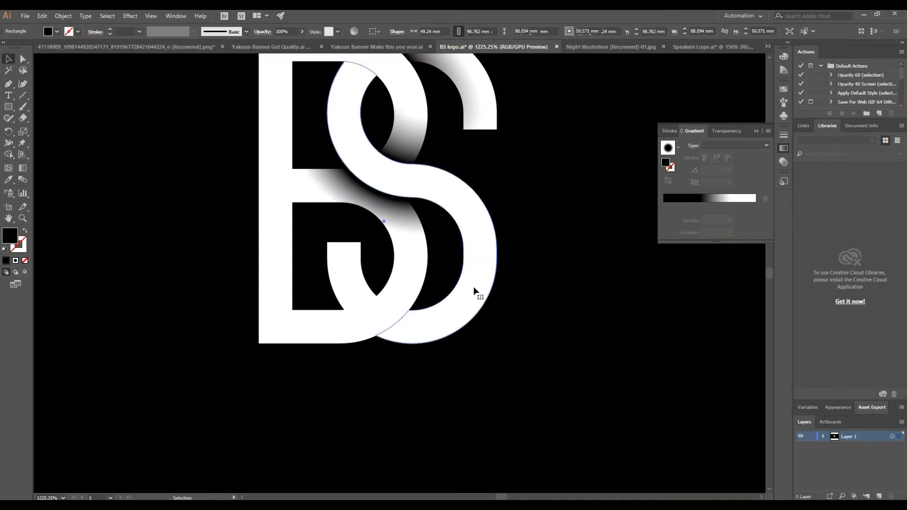
# Split the S's lower bowl along the horizontal line with Shape Builder, then deselect the pieces.
pyautogui.click(478, 265)
pyautogui.keyDown('shift'); pyautogui.click(483, 259); pyautogui.keyUp('shift')
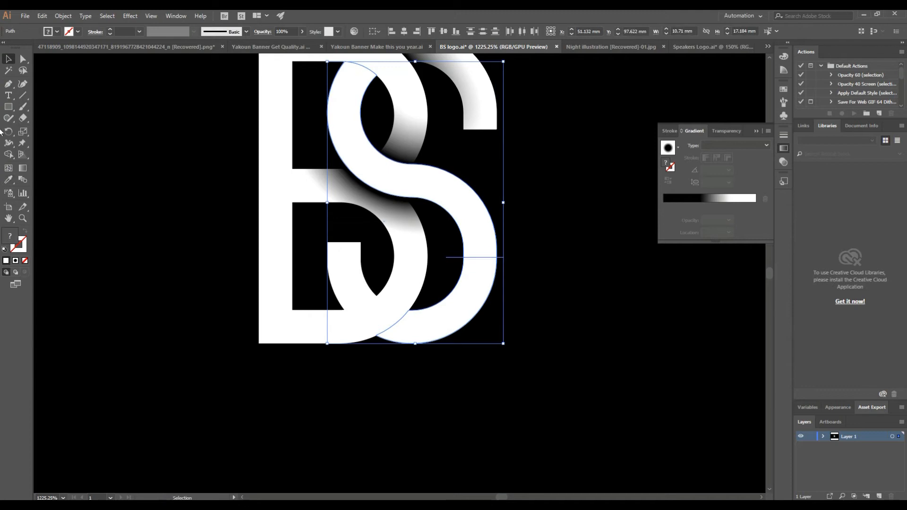
pyautogui.click(8, 155)
pyautogui.click(469, 324)
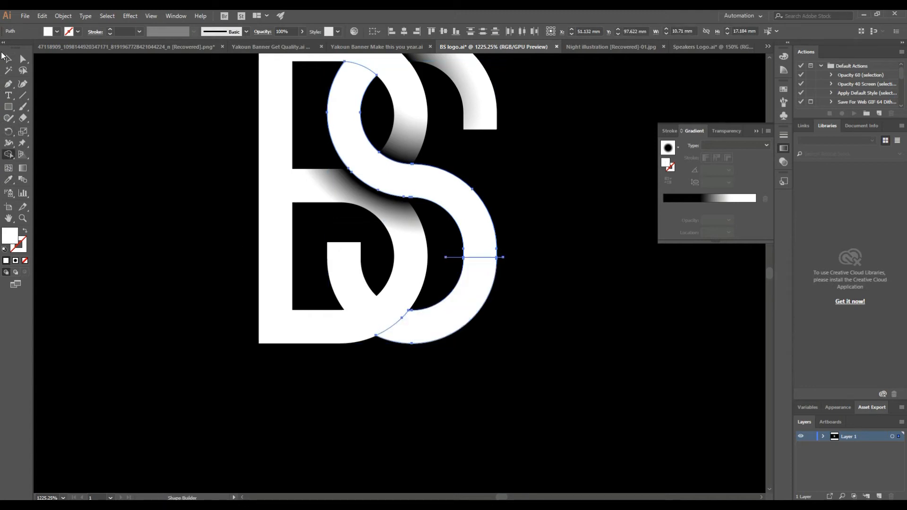
pyautogui.click(8, 59)
pyautogui.click(245, 203)
# Copy the B middle section's radial gradient onto the split lower section of the S with the Eyedropper.
pyautogui.click(469, 304)
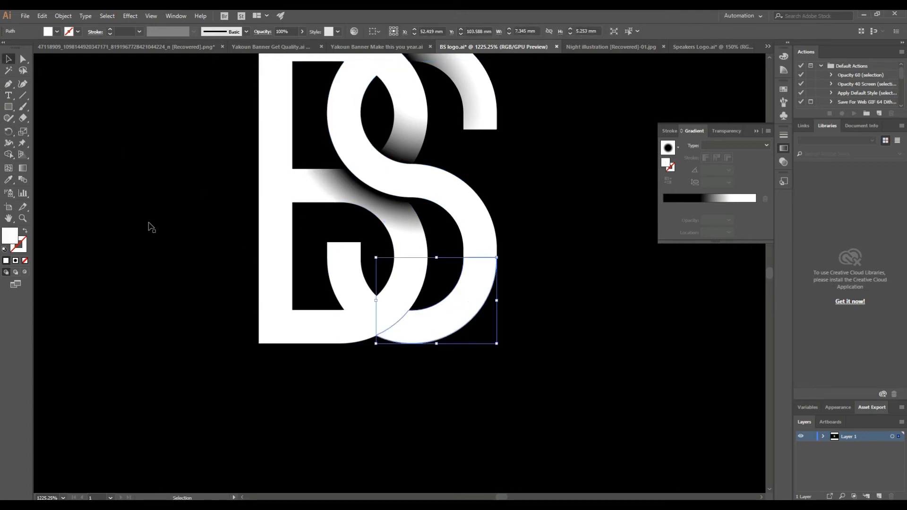
pyautogui.click(8, 180)
pyautogui.click(399, 209)
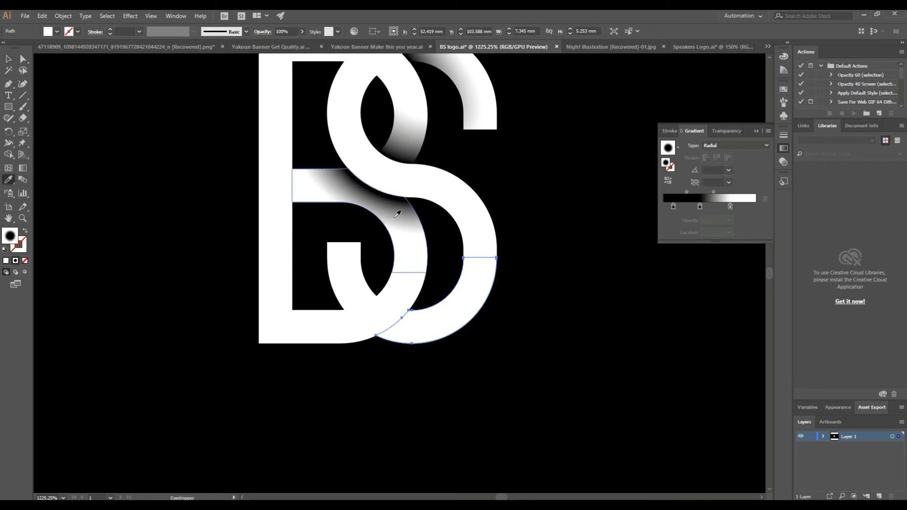
# Redraw the S lower section's gradient outward from the B overlap, shift its centre up and lengthen its radius slightly.
pyautogui.click(20, 167)
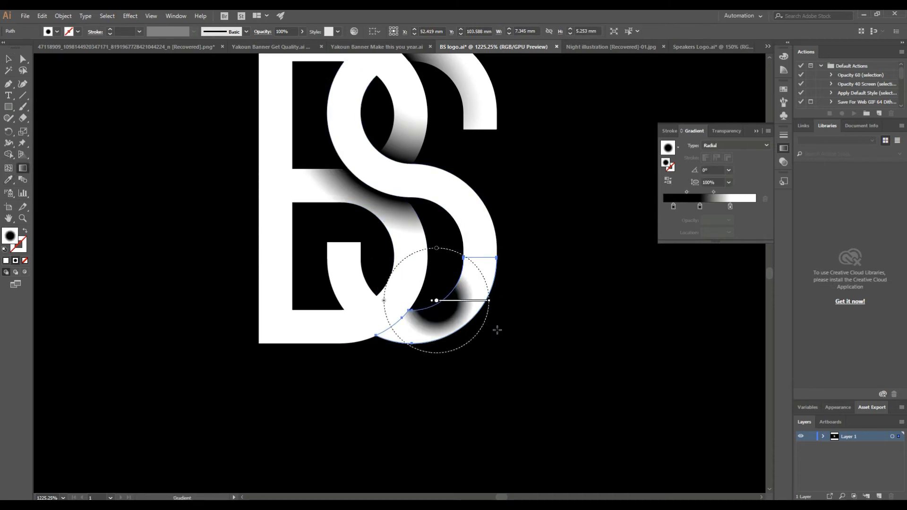
pyautogui.moveTo(376, 317); pyautogui.dragTo(474, 336)
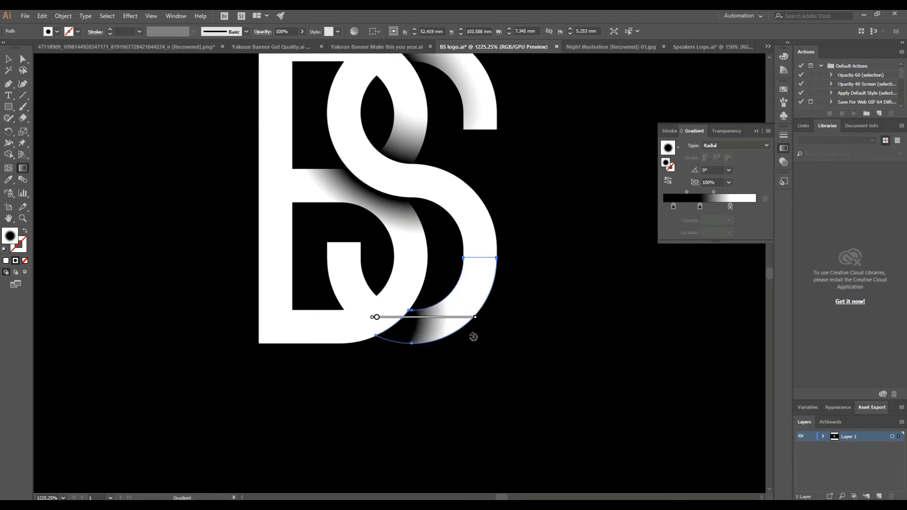
pyautogui.moveTo(421, 319)
pyautogui.mouseDown()
pyautogui.moveTo(420, 301)
pyautogui.moveTo(410, 299)
pyautogui.mouseUp()
pyautogui.moveTo(473, 299)
pyautogui.mouseDown()
pyautogui.moveTo(490, 300)
pyautogui.moveTo(480, 299)
pyautogui.mouseUp()
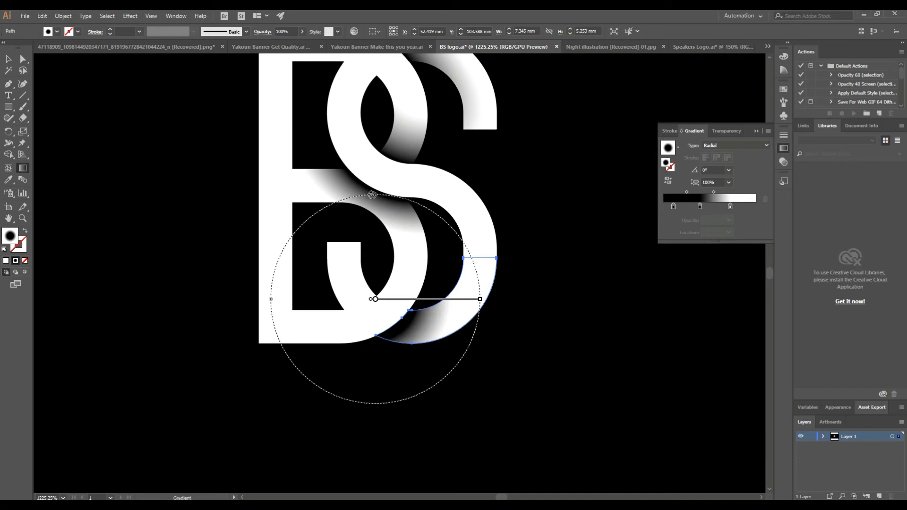
# Flatten the S lower section's radial gradient to an 83.7% aspect ratio, rotate it to 49.5° and fine-tune its centre and radius.
pyautogui.moveTo(375, 194); pyautogui.dragTo(376, 211)
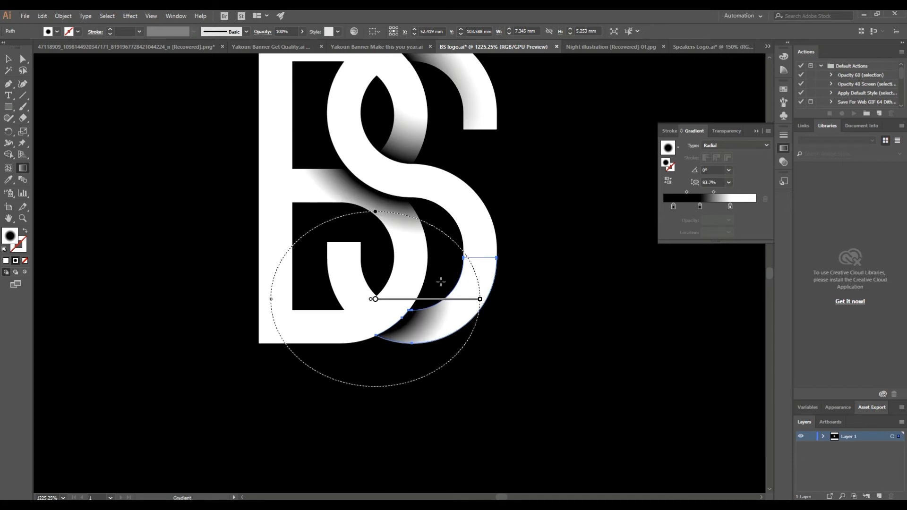
pyautogui.moveTo(440, 300); pyautogui.dragTo(440, 312)
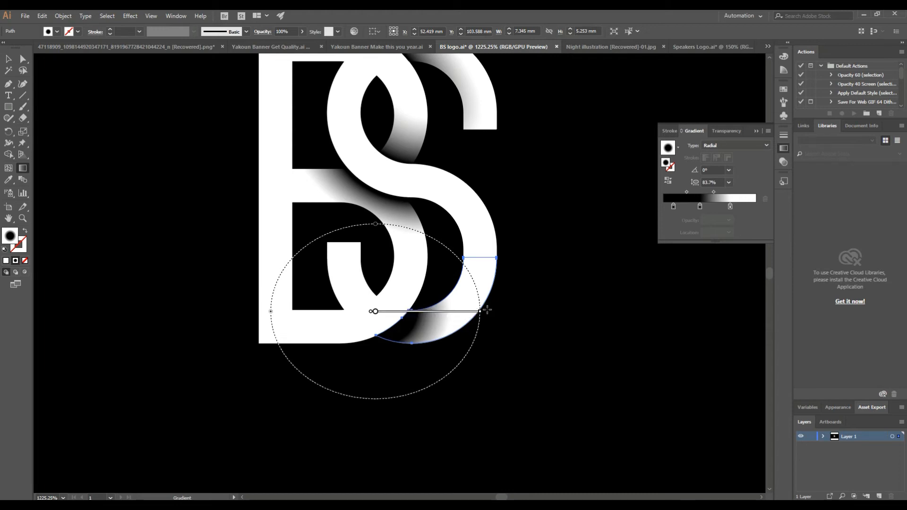
pyautogui.moveTo(487, 310); pyautogui.dragTo(457, 214)
pyautogui.moveTo(411, 278); pyautogui.dragTo(409, 265)
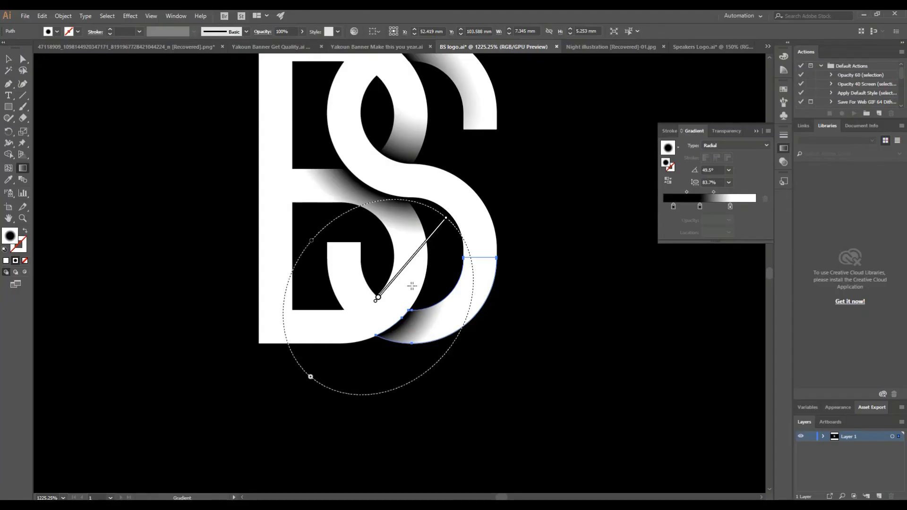
pyautogui.moveTo(387, 296)
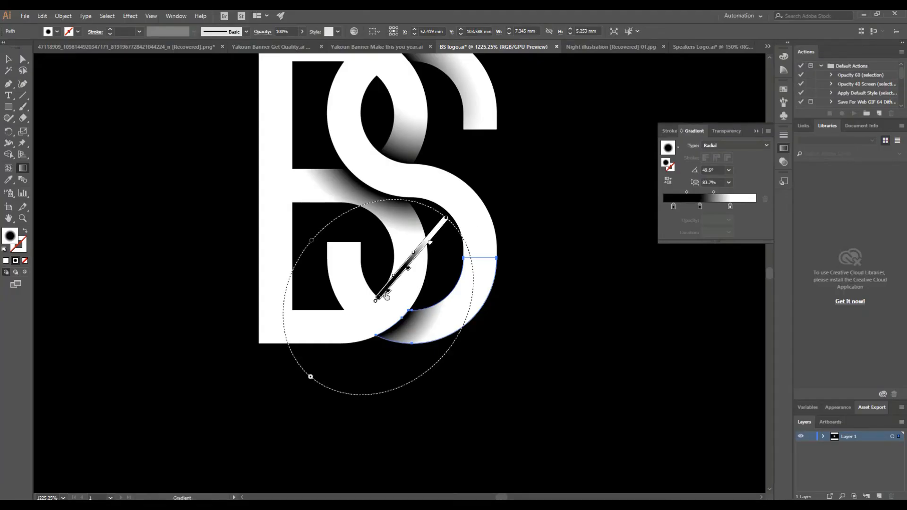
pyautogui.moveTo(378, 296); pyautogui.dragTo(378, 297)
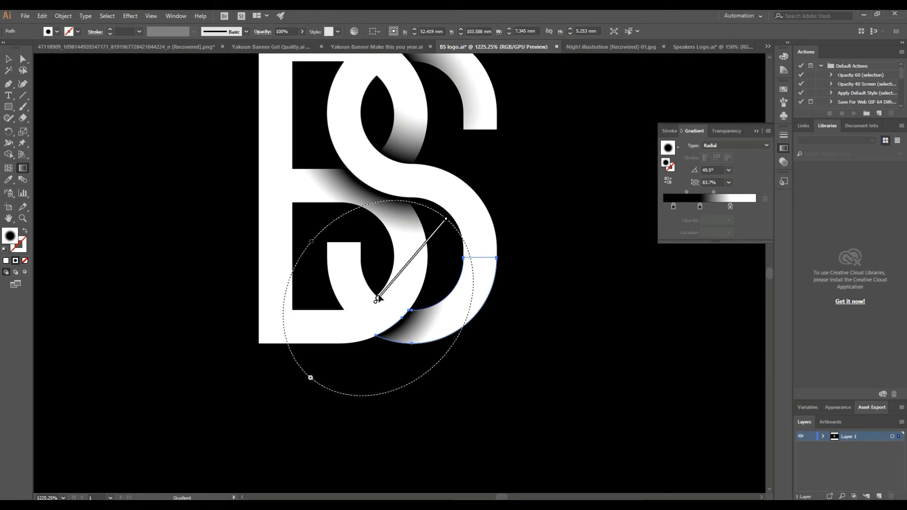
pyautogui.moveTo(447, 221); pyautogui.dragTo(449, 216)
# Set the white stop of the S lower section's gradient to 81.15% and deselect the section.
pyautogui.click(730, 207)
pyautogui.moveTo(731, 208); pyautogui.dragTo(739, 208)
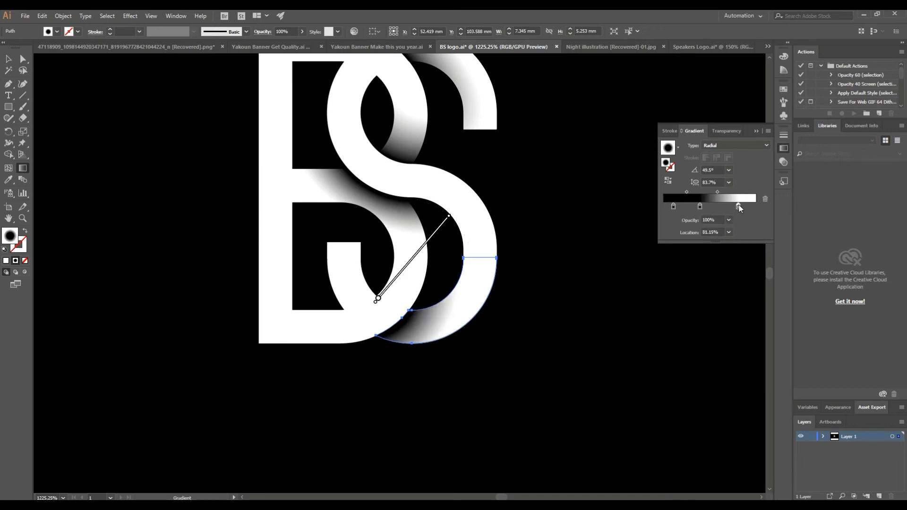
pyautogui.click(8, 58)
pyautogui.click(219, 300)
# Copy the S lower section's gradient onto the S's short lower terminal inside the B with the Eyedropper, and reverse it.
pyautogui.click(362, 302)
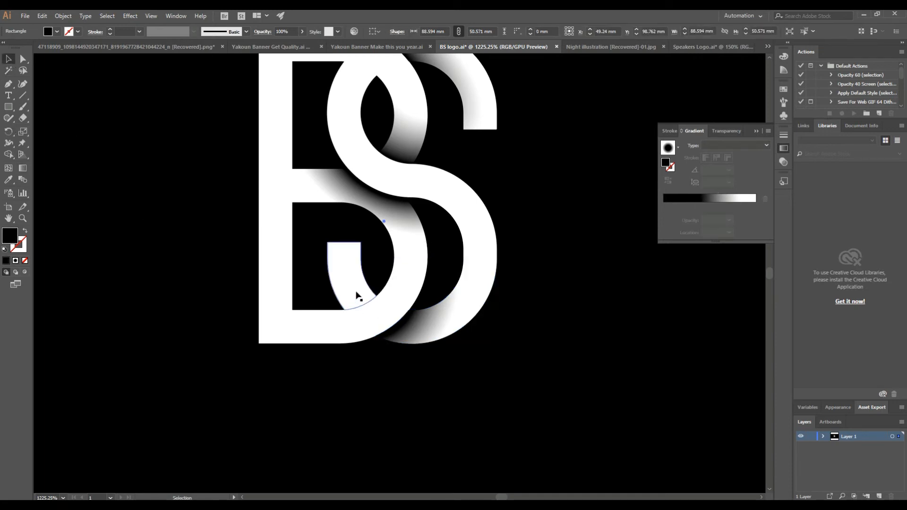
pyautogui.click(357, 295)
pyautogui.click(8, 180)
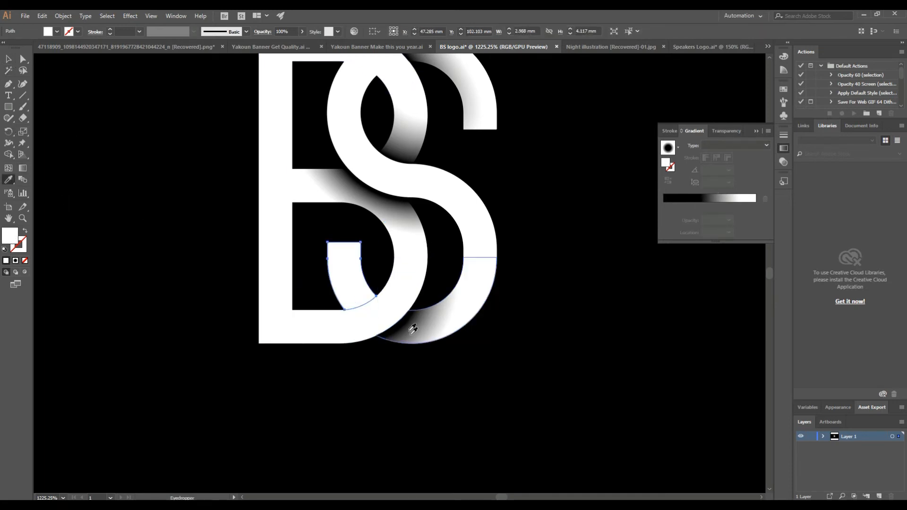
pyautogui.click(413, 330)
pyautogui.click(667, 181)
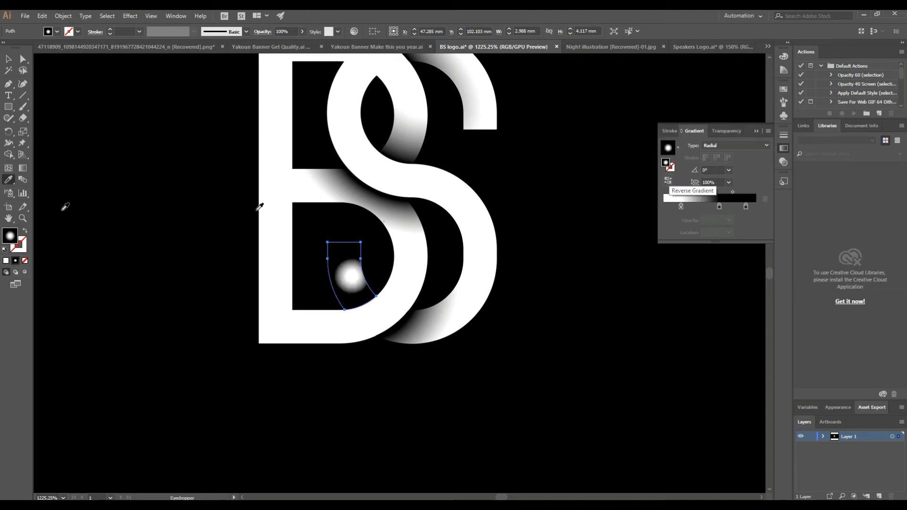
# Enlarge the lower terminal's radial gradient from its flat tip so white fades to black at the B overlap.
pyautogui.click(21, 170)
pyautogui.moveTo(381, 276)
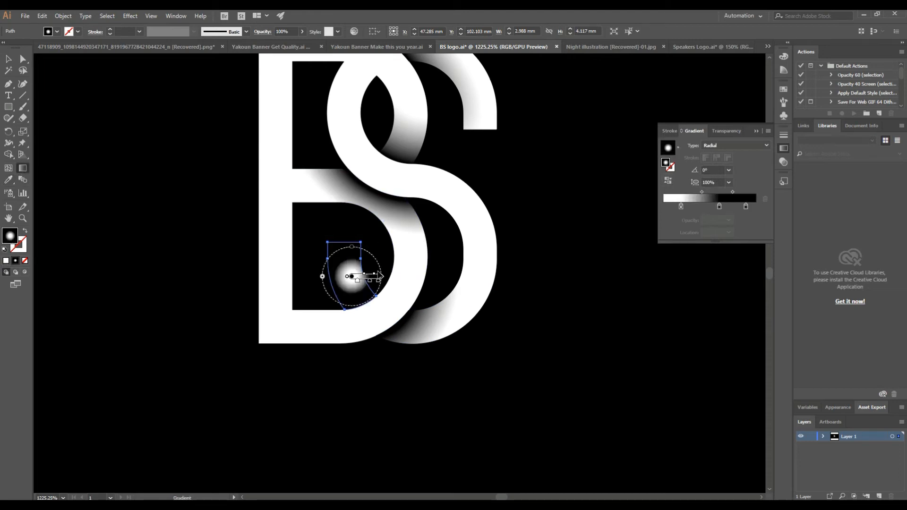
pyautogui.moveTo(382, 279)
pyautogui.mouseDown()
pyautogui.moveTo(470, 275)
pyautogui.moveTo(364, 266)
pyautogui.moveTo(355, 240)
pyautogui.mouseUp()
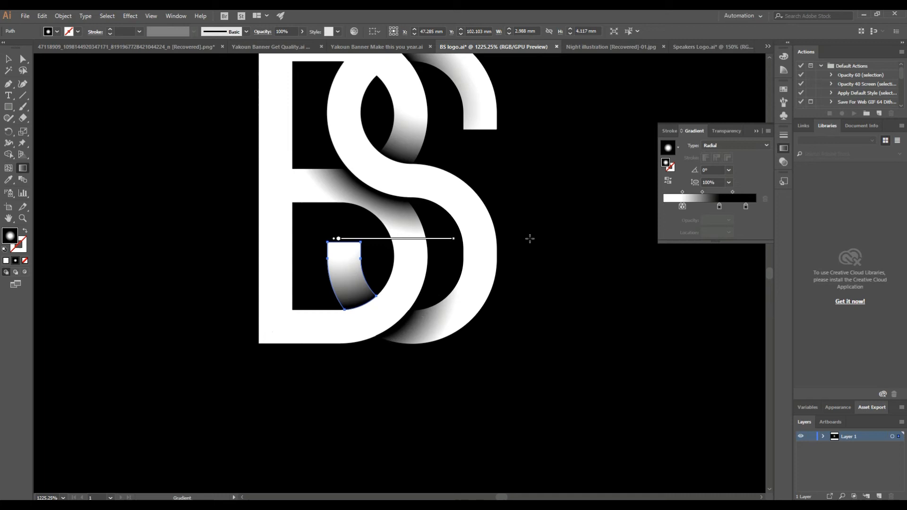
# Add a black stop at 72.61% to the lower terminal's gradient, spread its white stops apart and deselect the piece.
pyautogui.moveTo(743, 208); pyautogui.dragTo(732, 208)
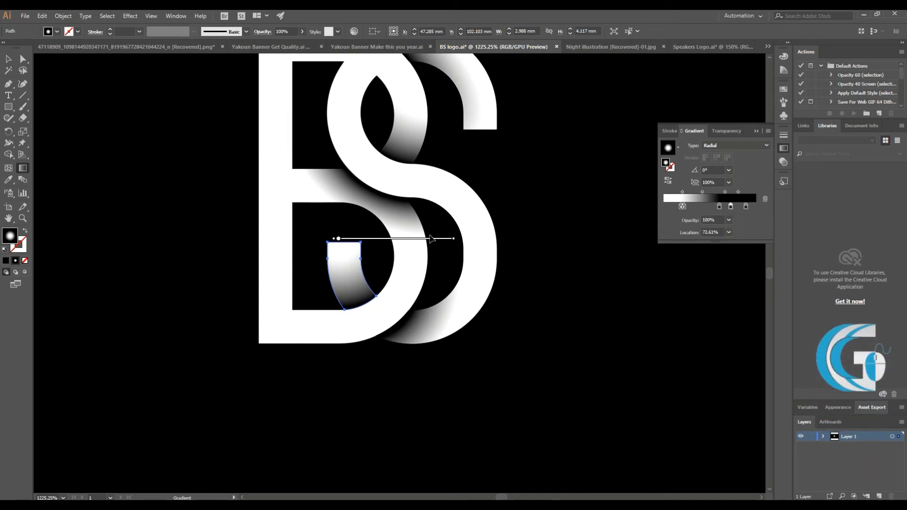
pyautogui.moveTo(361, 244); pyautogui.dragTo(372, 246)
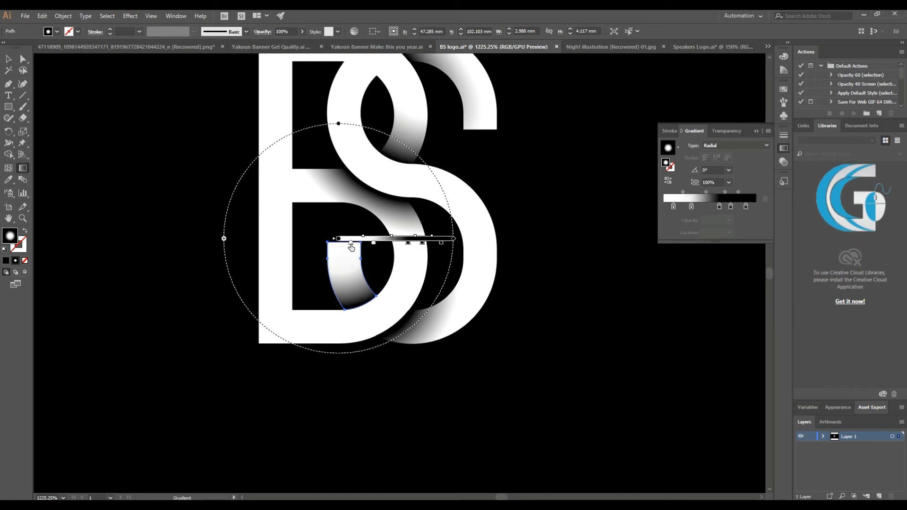
pyautogui.moveTo(368, 245); pyautogui.dragTo(406, 245)
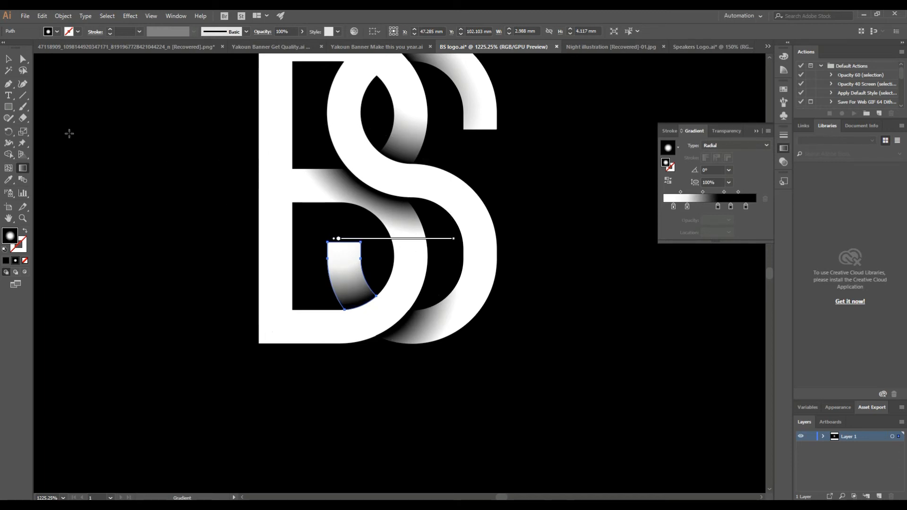
pyautogui.click(10, 59)
pyautogui.click(168, 255)
# Copy the S upper arc's radial gradient onto the S's long middle section with the Eyedropper, and reverse it.
pyautogui.scroll(2, 126, 277)
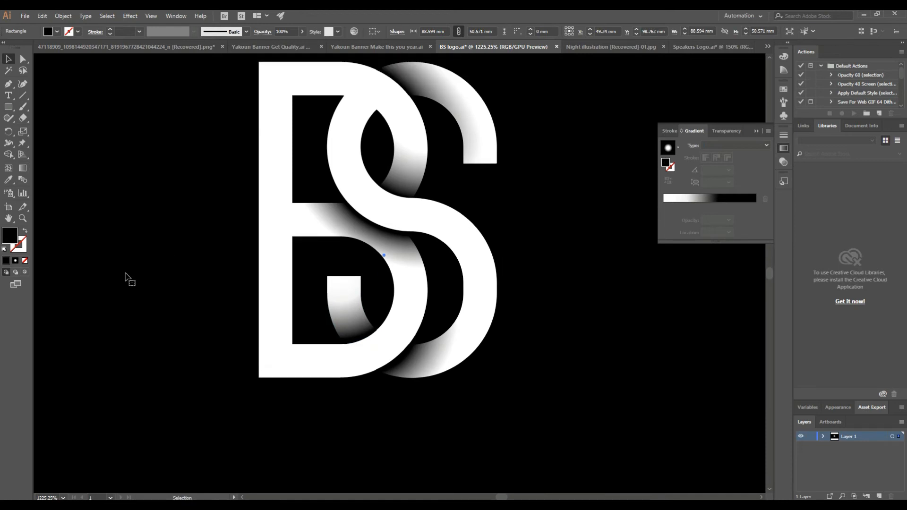
pyautogui.scroll(2, 125, 277)
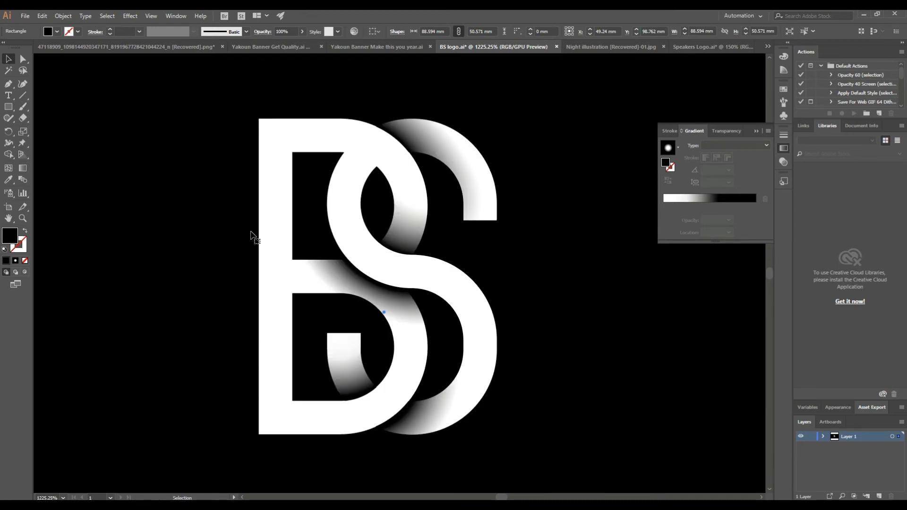
pyautogui.click(350, 189)
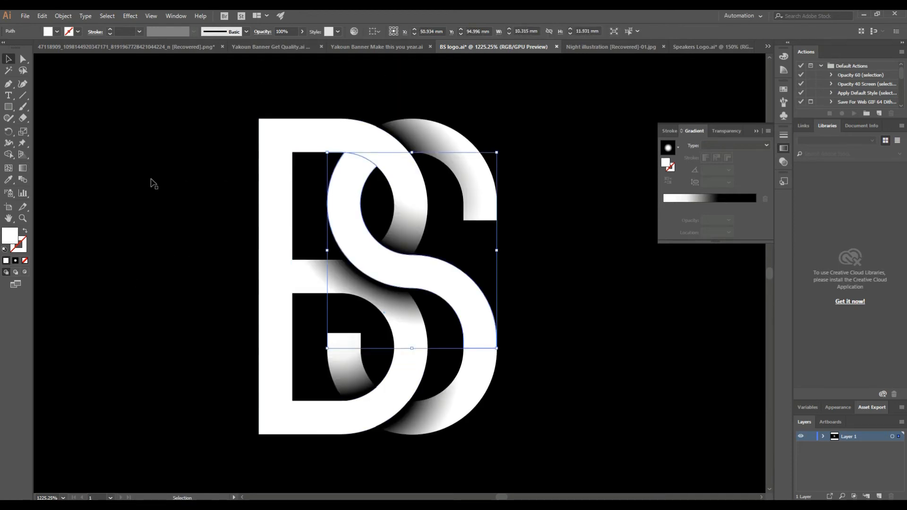
pyautogui.click(9, 182)
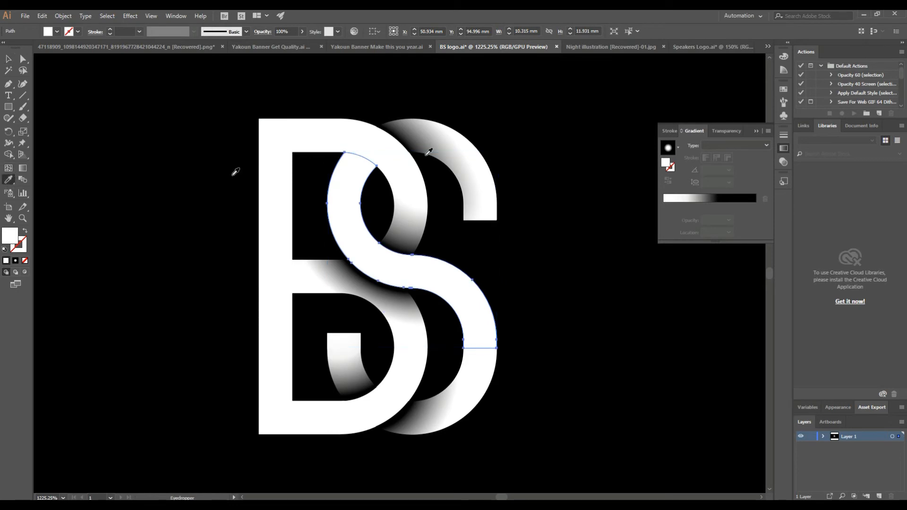
pyautogui.click(418, 127)
pyautogui.press('v')
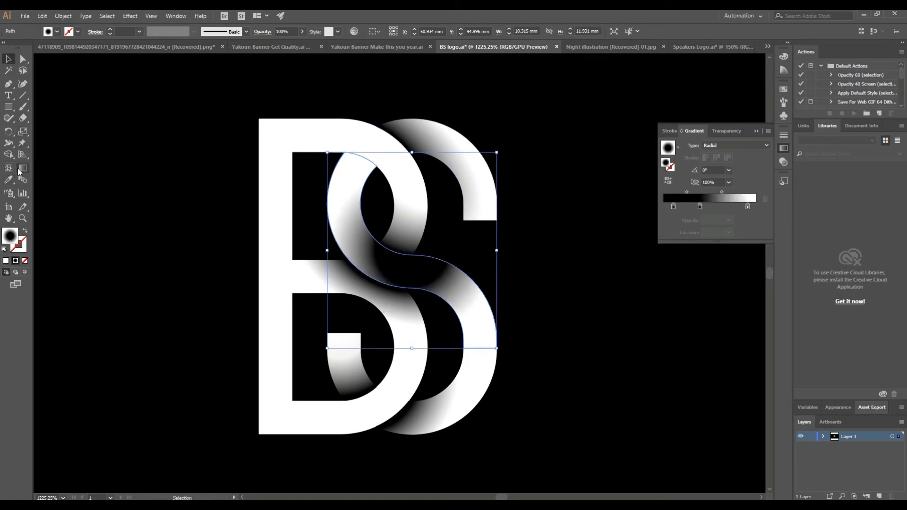
pyautogui.click(670, 182)
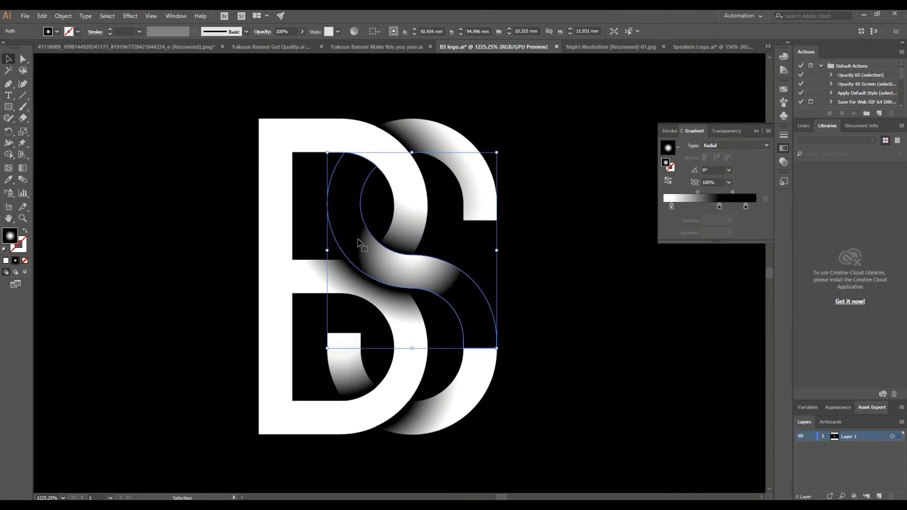
# Enlarge the S middle section's radial gradient, rotate it to -17.2° and move its centre down onto the B's stem.
pyautogui.click(23, 168)
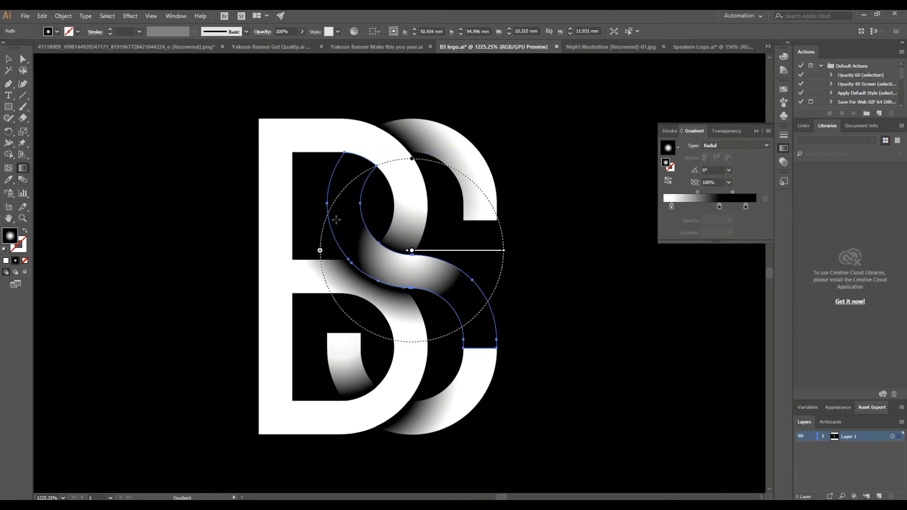
pyautogui.moveTo(344, 217); pyautogui.dragTo(538, 249)
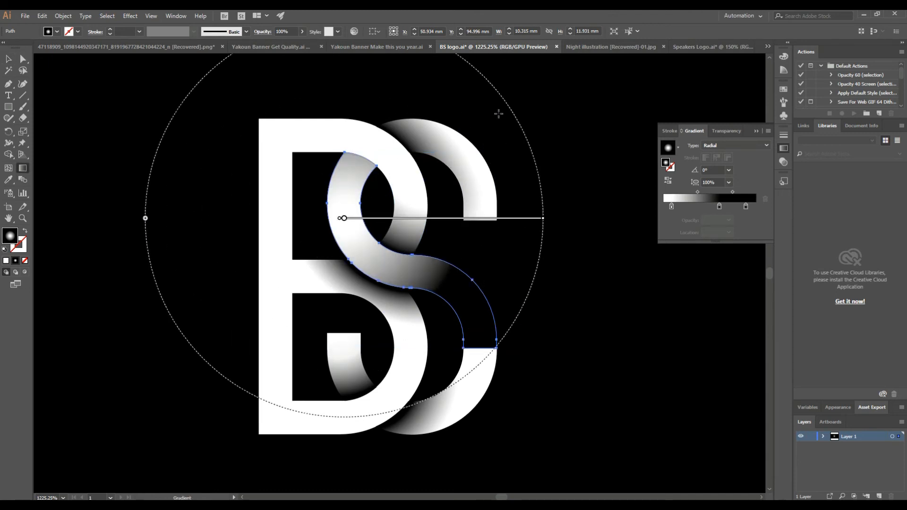
pyautogui.moveTo(497, 90); pyautogui.dragTo(504, 151)
pyautogui.moveTo(344, 218)
pyautogui.mouseDown()
pyautogui.moveTo(331, 304)
pyautogui.moveTo(307, 348)
pyautogui.moveTo(283, 336)
pyautogui.mouseUp()
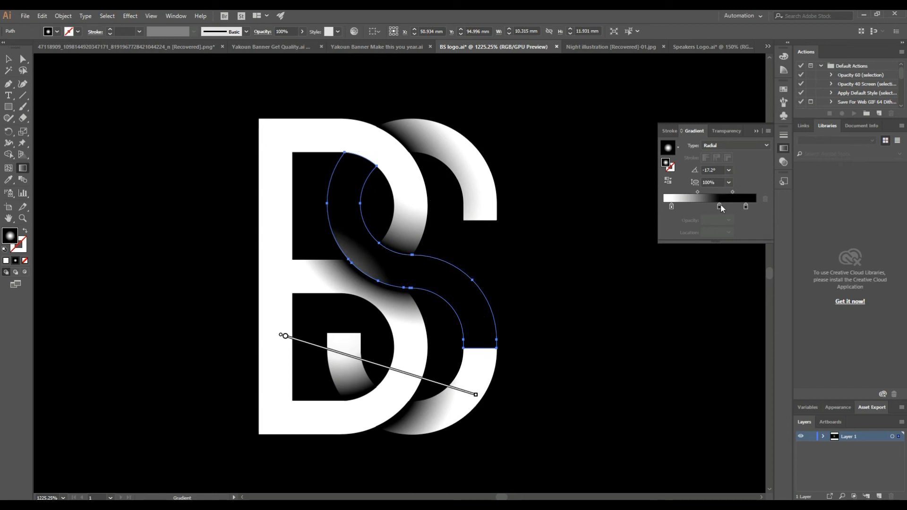
# Remove the middle black stop, set the white stop to 65.72%, and stretch the gradient into an ellipse with a 51.4% aspect ratio.
pyautogui.moveTo(721, 212); pyautogui.dragTo(712, 232)
pyautogui.moveTo(670, 210); pyautogui.dragTo(730, 208)
pyautogui.moveTo(345, 147); pyautogui.dragTo(317, 238)
pyautogui.moveTo(476, 396); pyautogui.dragTo(535, 413)
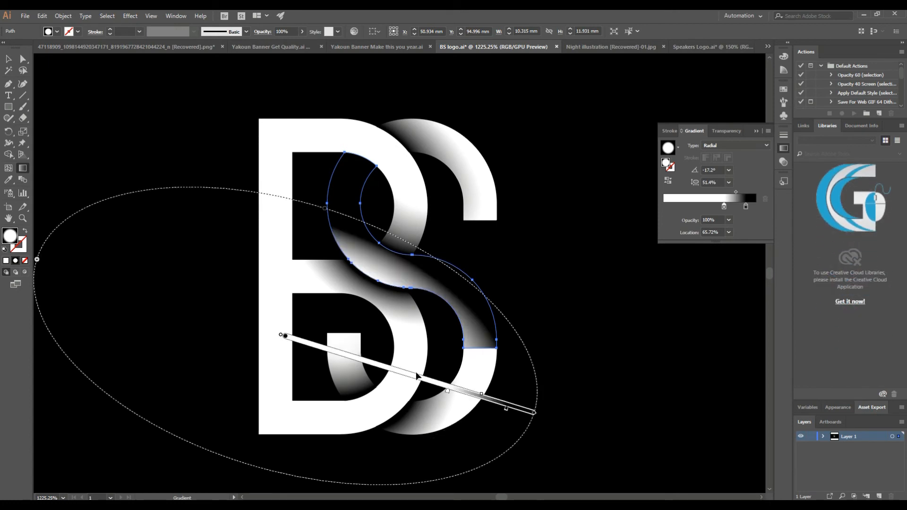
# Move the S middle section's gradient centre up to the B's crossbar and shorten its radius.
pyautogui.moveTo(410, 376); pyautogui.dragTo(420, 323)
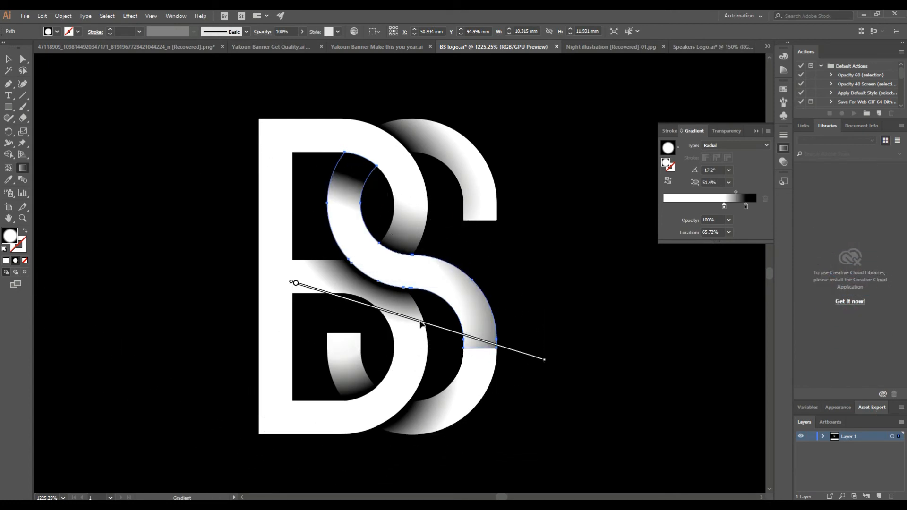
pyautogui.moveTo(326, 297)
pyautogui.mouseDown()
pyautogui.moveTo(319, 270)
pyautogui.moveTo(367, 275)
pyautogui.mouseUp()
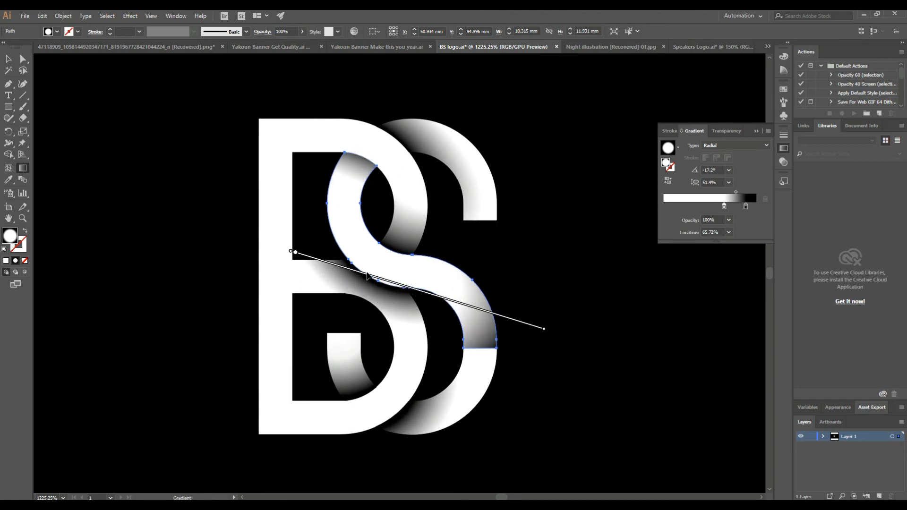
pyautogui.moveTo(362, 279); pyautogui.dragTo(365, 285)
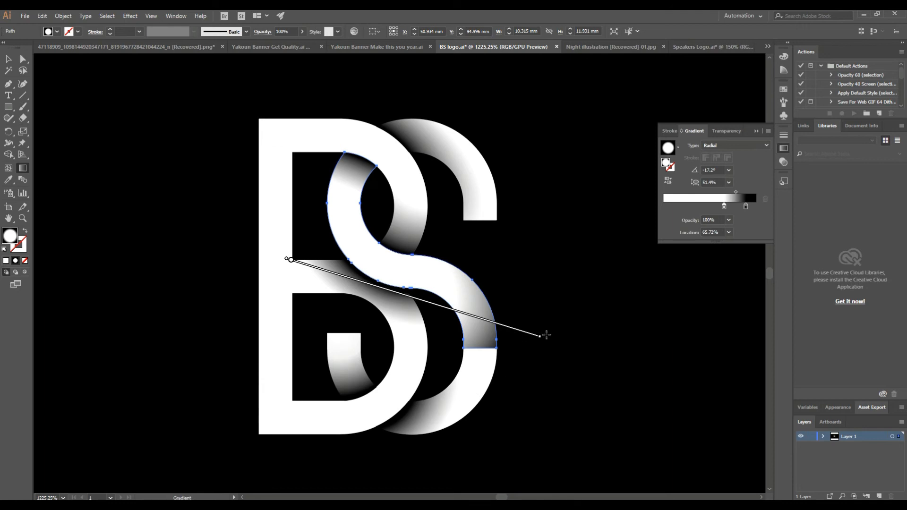
pyautogui.moveTo(541, 336)
pyautogui.mouseDown()
pyautogui.moveTo(536, 344)
pyautogui.moveTo(502, 324)
pyautogui.mouseUp()
pyautogui.moveTo(326, 153); pyautogui.dragTo(325, 152)
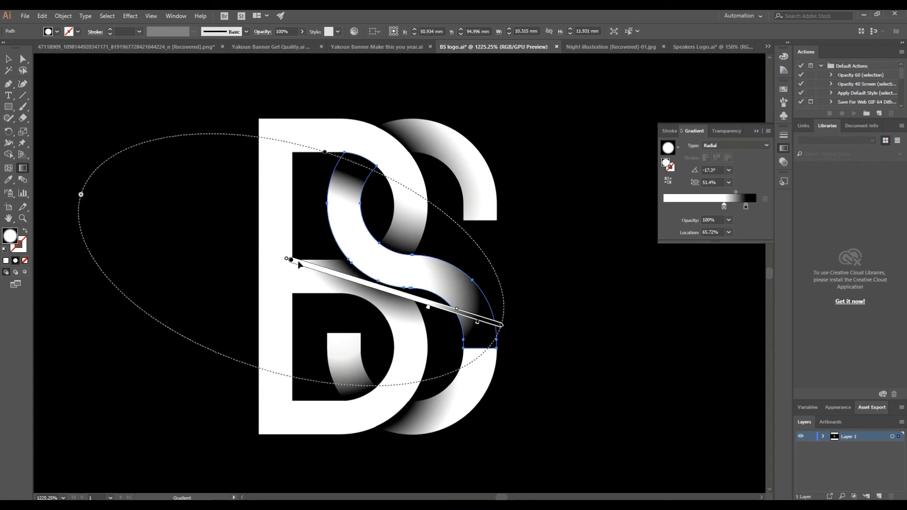
# Shift the S middle section's gradient up toward the S's curve, shorten it slightly and rotate it to -19.6°.
pyautogui.moveTo(298, 263); pyautogui.dragTo(307, 249)
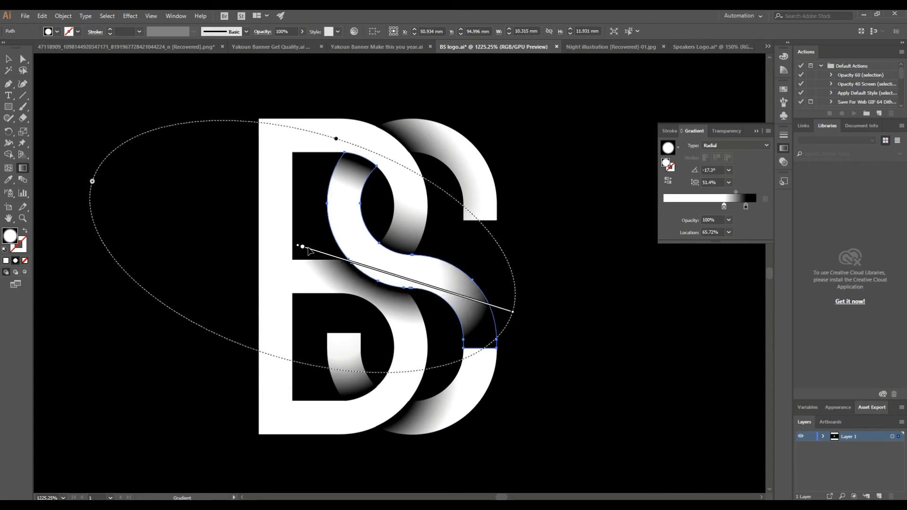
pyautogui.moveTo(514, 313); pyautogui.dragTo(490, 306)
pyautogui.moveTo(311, 247); pyautogui.dragTo(321, 239)
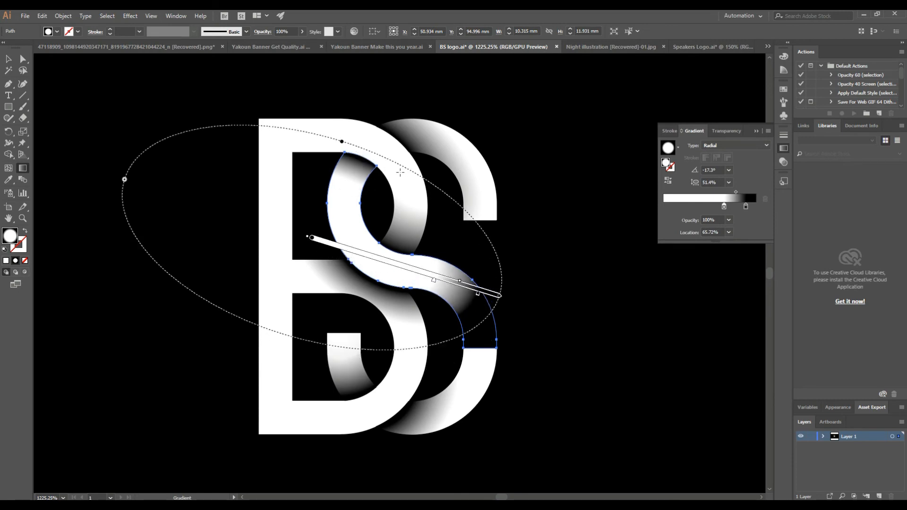
pyautogui.moveTo(503, 297); pyautogui.dragTo(499, 305)
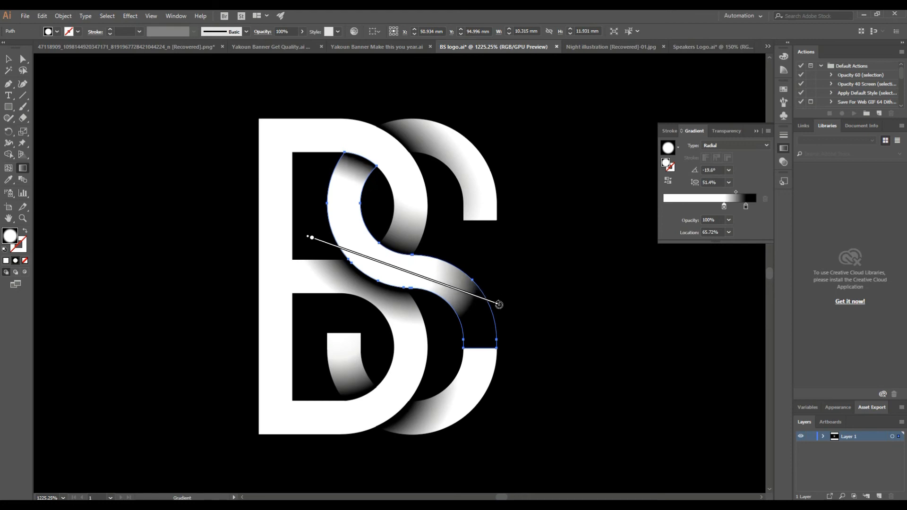
# Shrink the S middle section's gradient, widen it to a 60.3% aspect ratio and move its centre nearer the S's upper curve.
pyautogui.moveTo(130, 179); pyautogui.dragTo(184, 192)
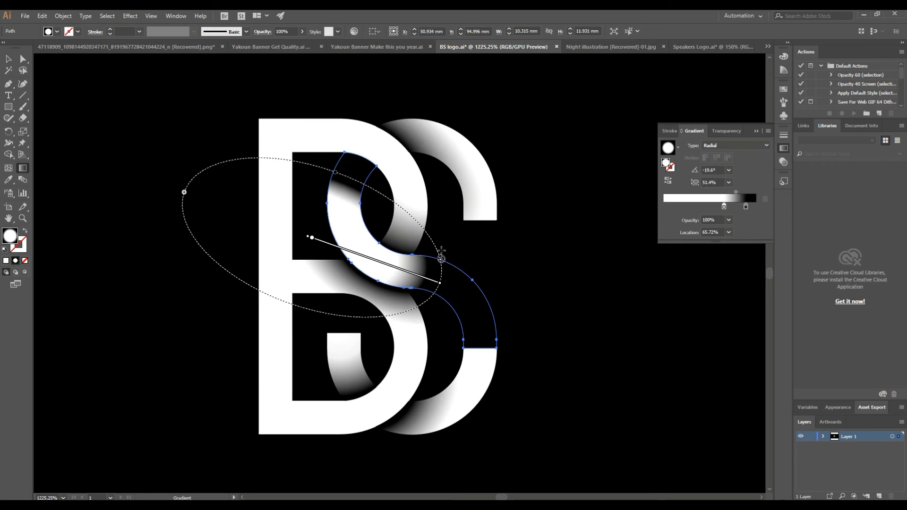
pyautogui.moveTo(334, 175); pyautogui.dragTo(336, 159)
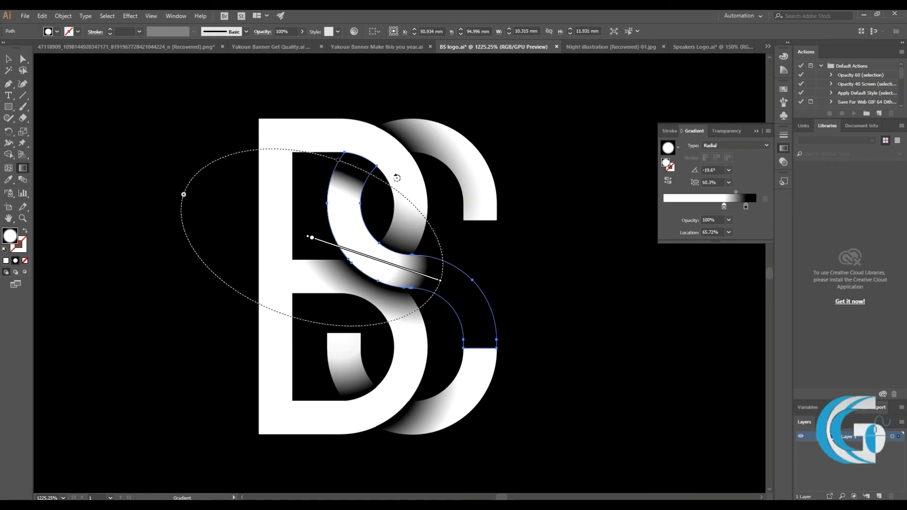
pyautogui.moveTo(317, 238); pyautogui.dragTo(328, 226)
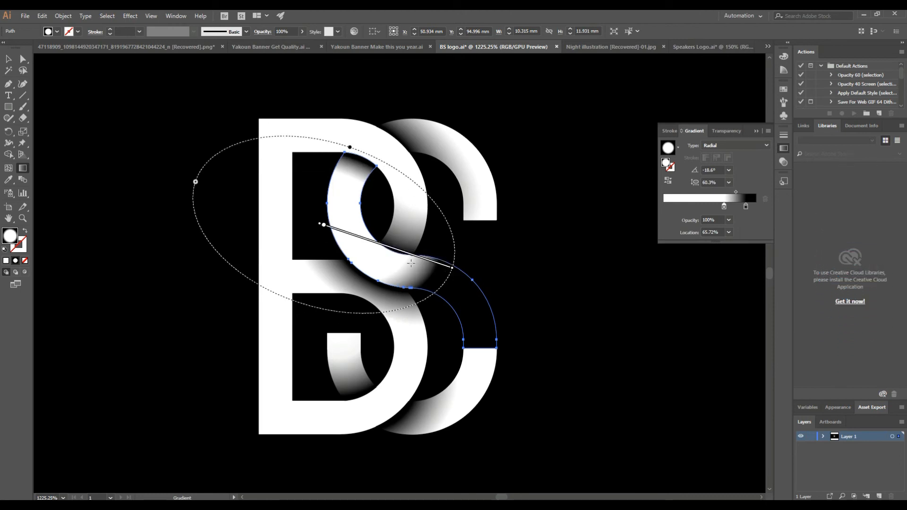
pyautogui.moveTo(413, 261)
pyautogui.moveTo(400, 258); pyautogui.dragTo(386, 256)
# Draw a slanted Pen tool cut line across the S middle section's outer curve, just above the B's crossbar.
pyautogui.click(9, 59)
pyautogui.click(70, 121)
pyautogui.press('p')
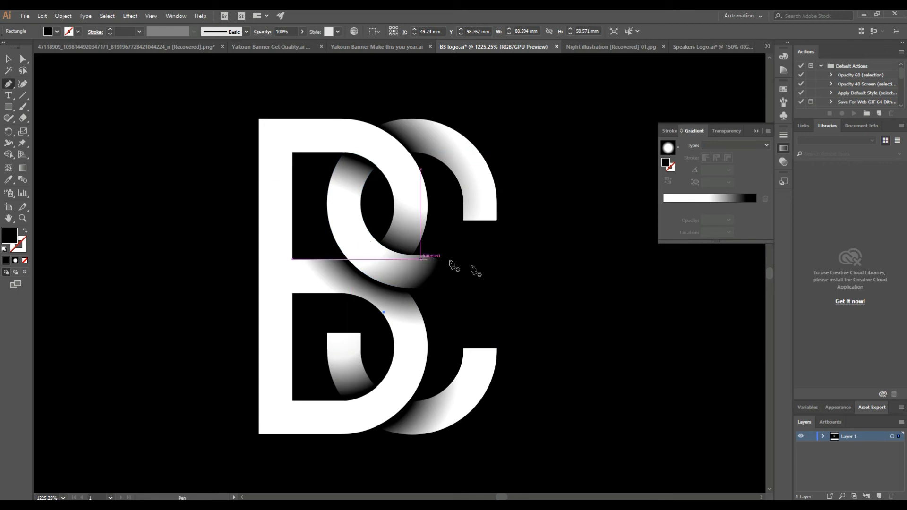
pyautogui.keyDown('ctrl'); pyautogui.click(425, 291); pyautogui.keyUp('ctrl')
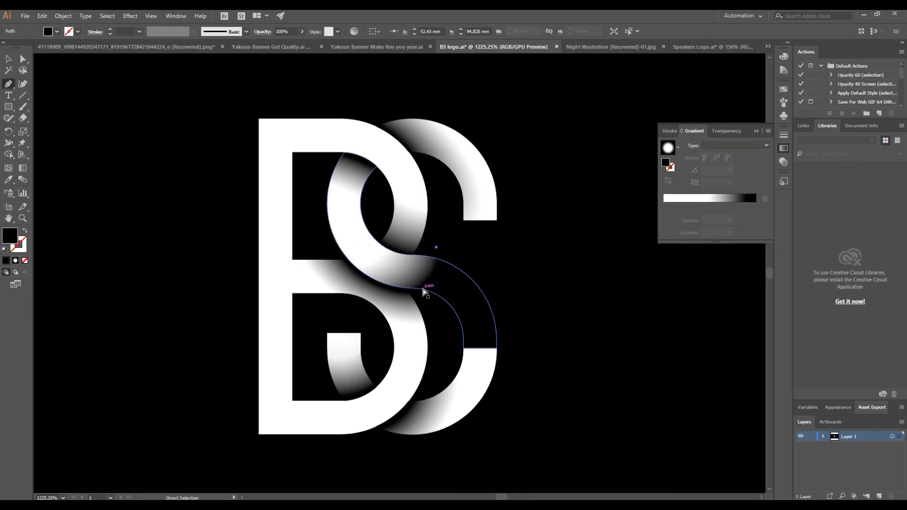
pyautogui.click(327, 246)
pyautogui.click(376, 246)
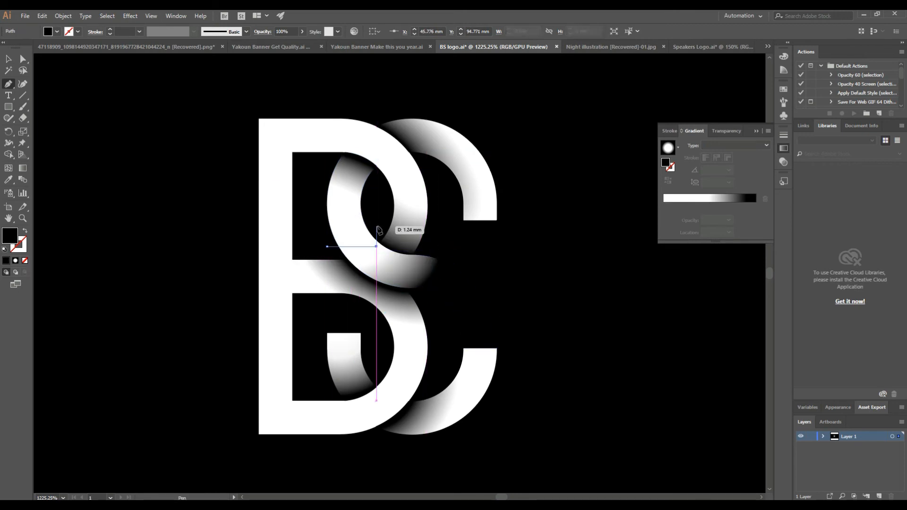
pyautogui.moveTo(376, 246); pyautogui.dragTo(376, 221)
# Select the cut line with the S middle section and split the section along it with the Shape Builder tool.
pyautogui.click(22, 58)
pyautogui.click(8, 59)
pyautogui.click(382, 256)
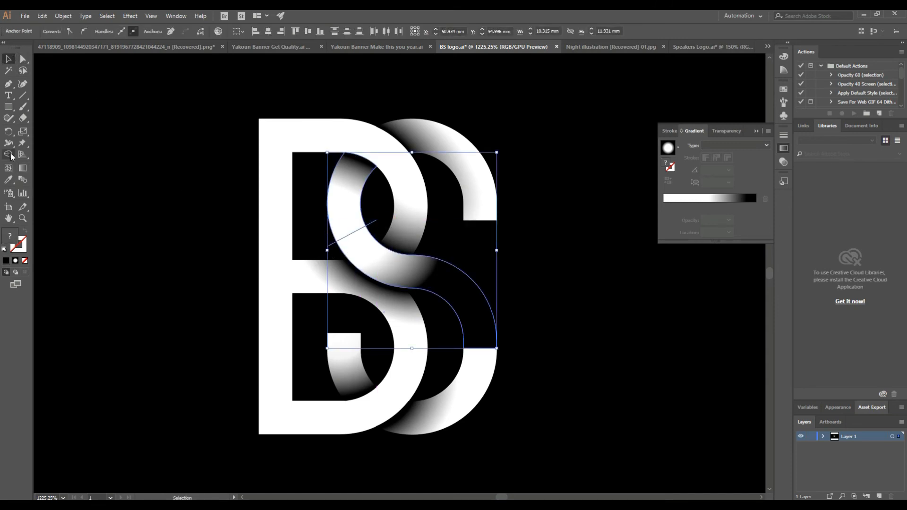
pyautogui.click(8, 155)
pyautogui.click(9, 59)
pyautogui.click(116, 116)
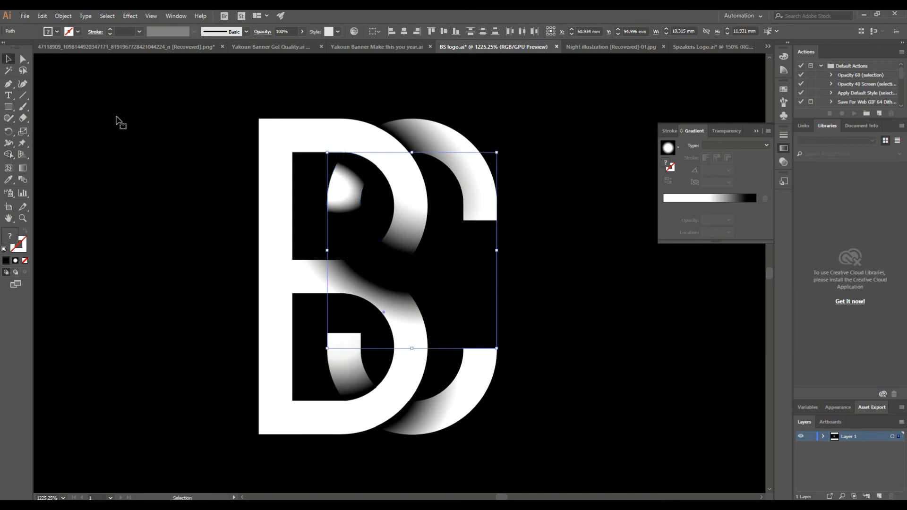
# Fill the S piece below the cut with solid white sampled from the B using the Eyedropper.
pyautogui.click(412, 263)
pyautogui.click(8, 180)
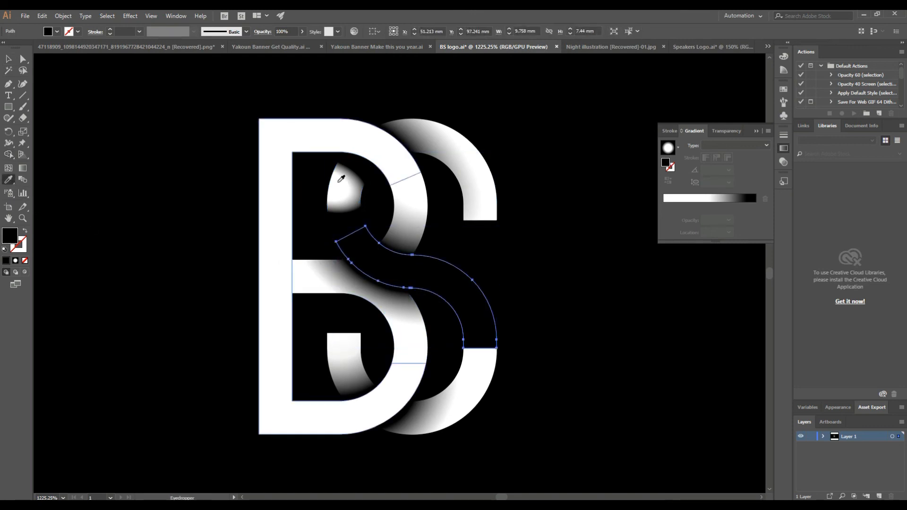
pyautogui.click(311, 125)
pyautogui.click(8, 59)
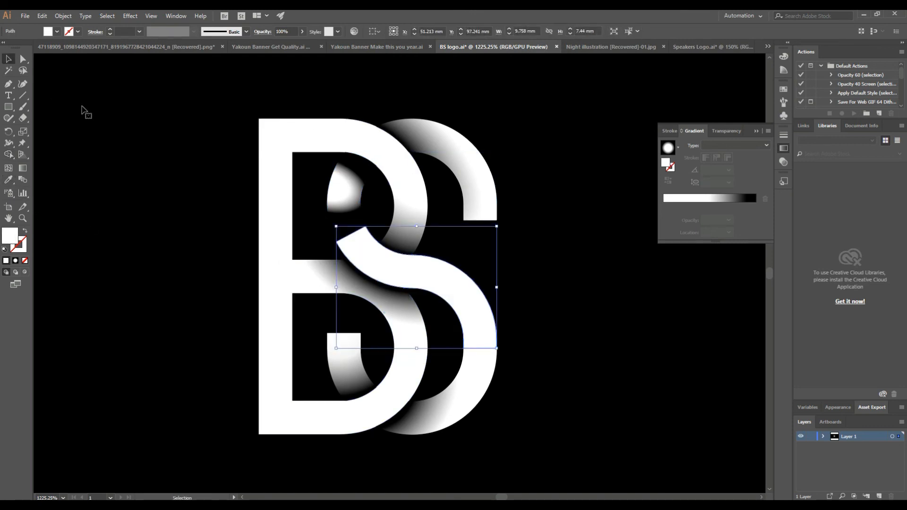
# Redraw the radial gradient on the S piece above the cut, moving its white stop inward and rotating it to -23.4°.
pyautogui.click(159, 202)
pyautogui.click(376, 208)
pyautogui.click(23, 168)
pyautogui.moveTo(375, 203); pyautogui.dragTo(448, 225)
pyautogui.moveTo(375, 204)
pyautogui.mouseDown()
pyautogui.moveTo(378, 244)
pyautogui.moveTo(369, 231)
pyautogui.mouseUp()
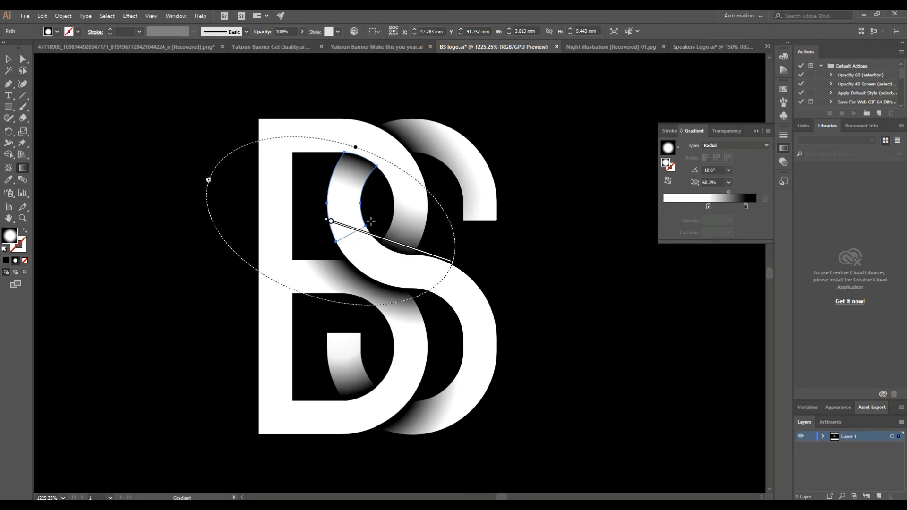
pyautogui.moveTo(385, 245); pyautogui.dragTo(378, 243)
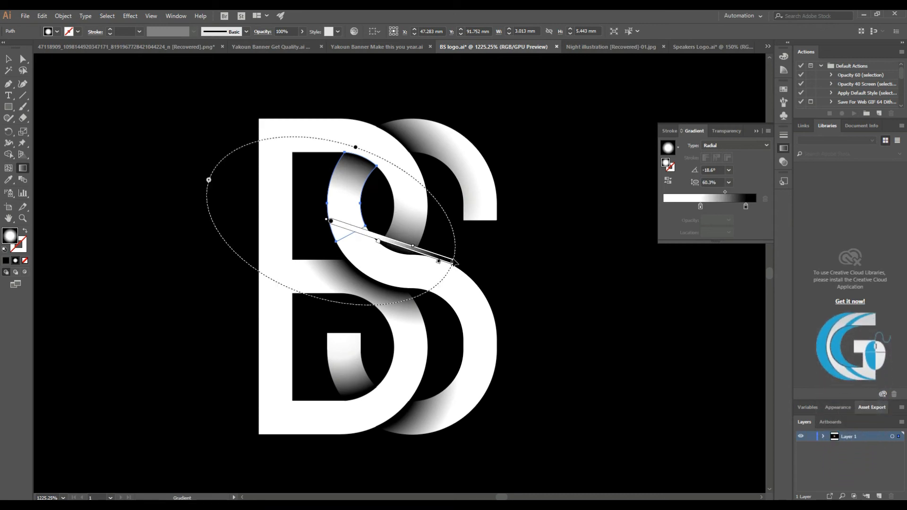
pyautogui.moveTo(457, 262); pyautogui.dragTo(453, 274)
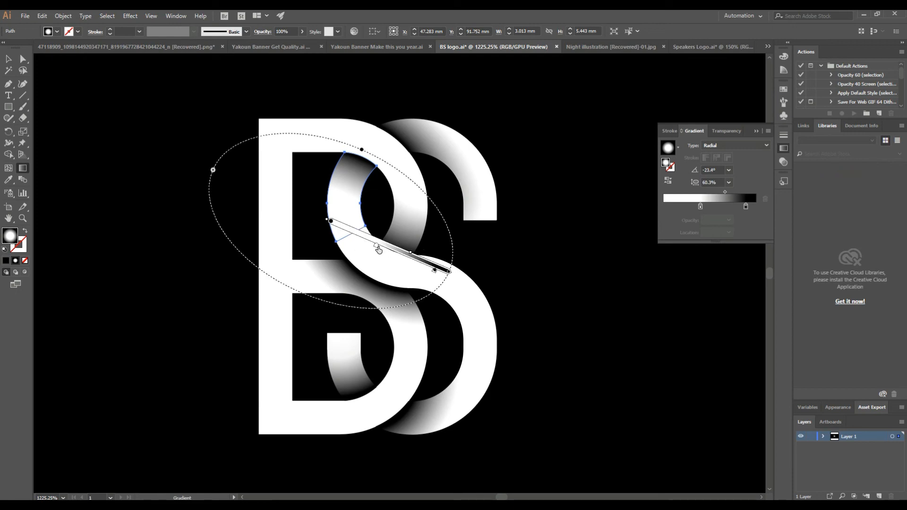
pyautogui.moveTo(371, 249); pyautogui.dragTo(365, 247)
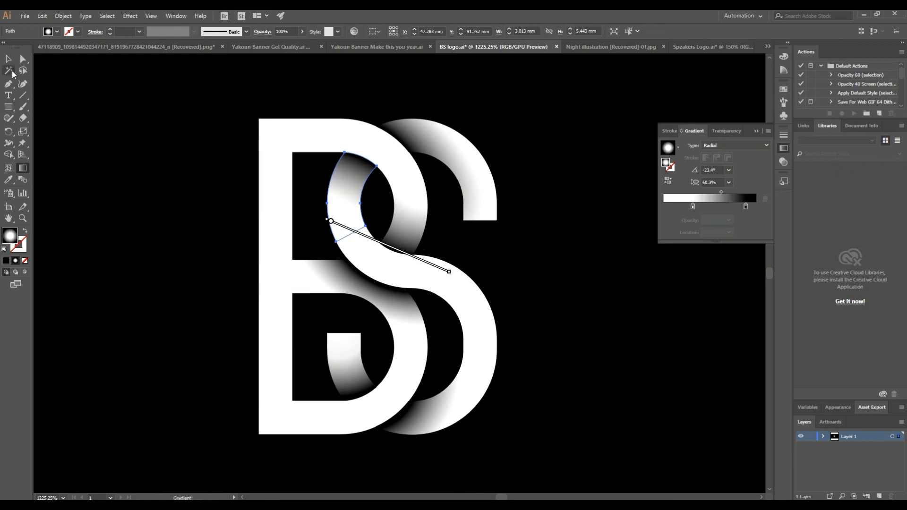
pyautogui.click(8, 58)
# Delete the small stray unfilled path inside the B's upper bowl.
pyautogui.scroll(-2, 138, 217)
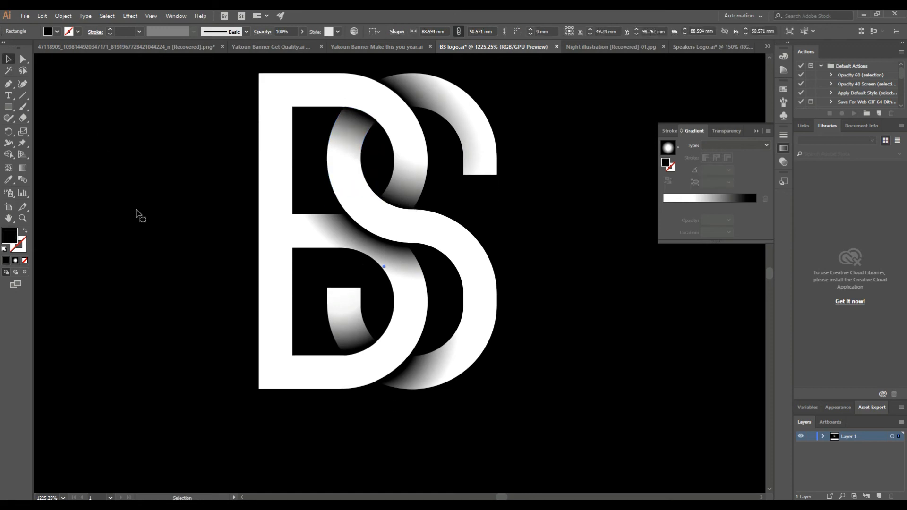
pyautogui.hotkey('ctrl', '-')
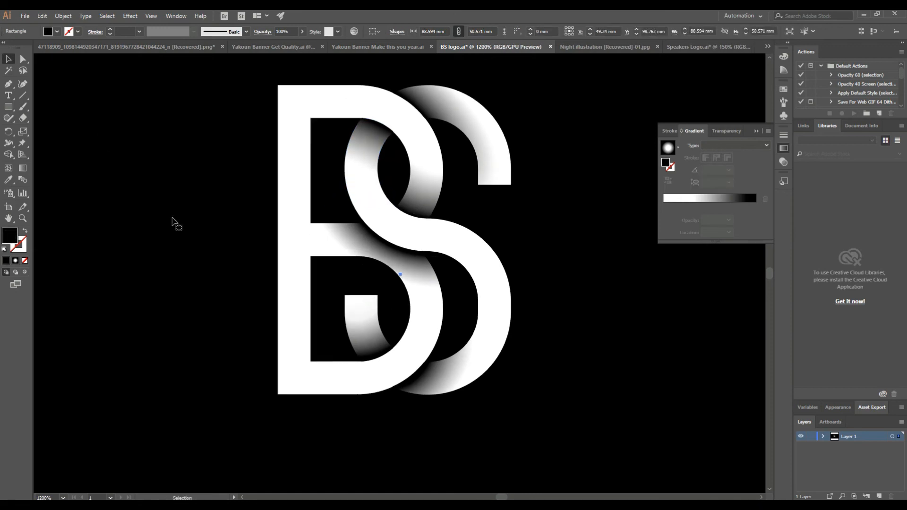
pyautogui.scroll(-2, 173, 219)
pyautogui.scroll(1, 173, 218)
pyautogui.hotkey('ctrl', '-')
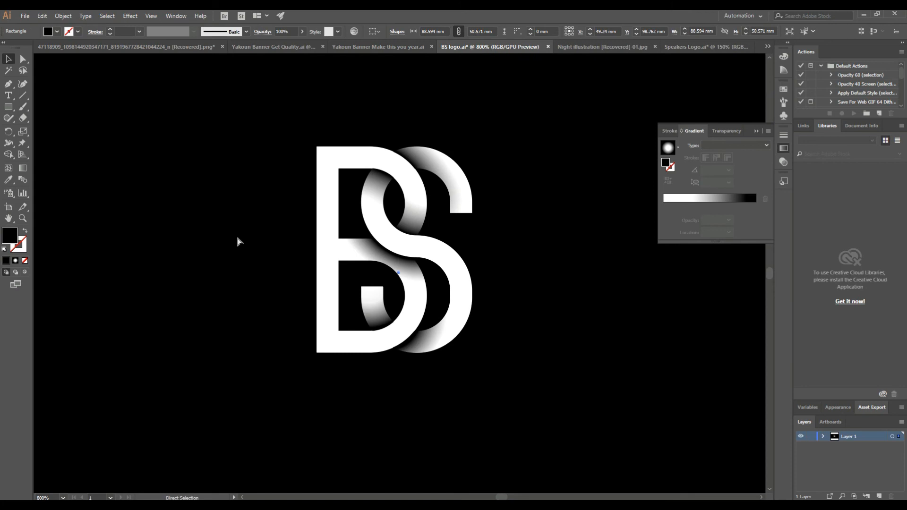
pyautogui.hotkey('ctrl', '-')
pyautogui.moveTo(326, 66); pyautogui.dragTo(498, 373)
pyautogui.keyDown('shift'); pyautogui.click(543, 321); pyautogui.keyUp('shift')
pyautogui.click(453, 62)
pyautogui.press('/')
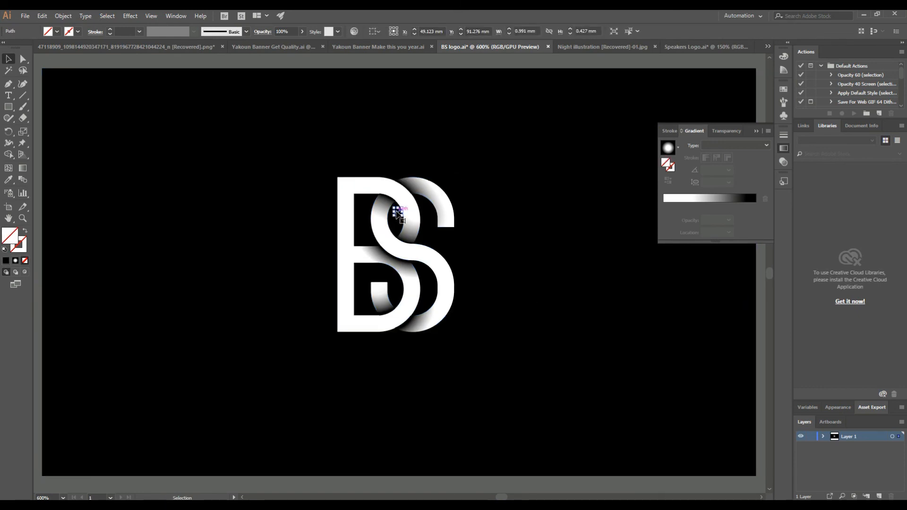
pyautogui.press('a')
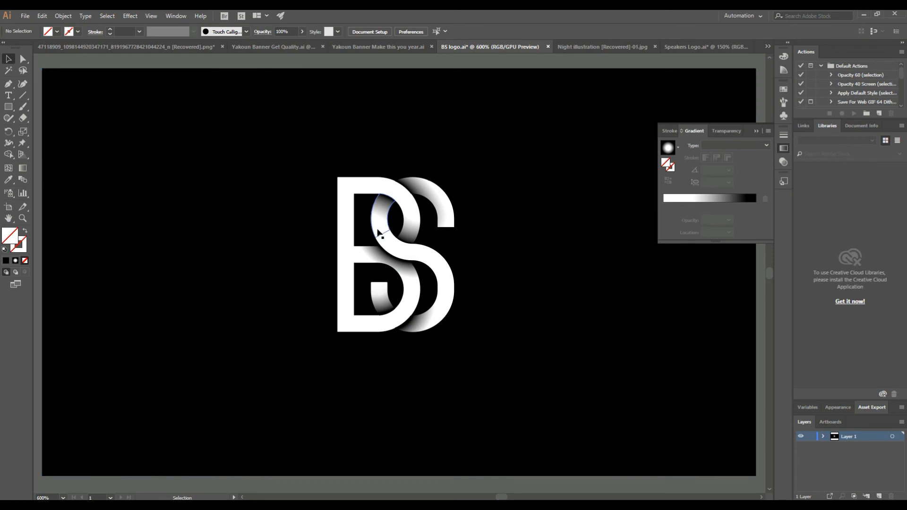
# Delete the remaining stray unfilled cut-line ends around the S's curves.
pyautogui.click(372, 241)
pyautogui.click(393, 230)
pyautogui.press('Delete')
pyautogui.press('Delete')
pyautogui.click(433, 292)
pyautogui.press('Delete')
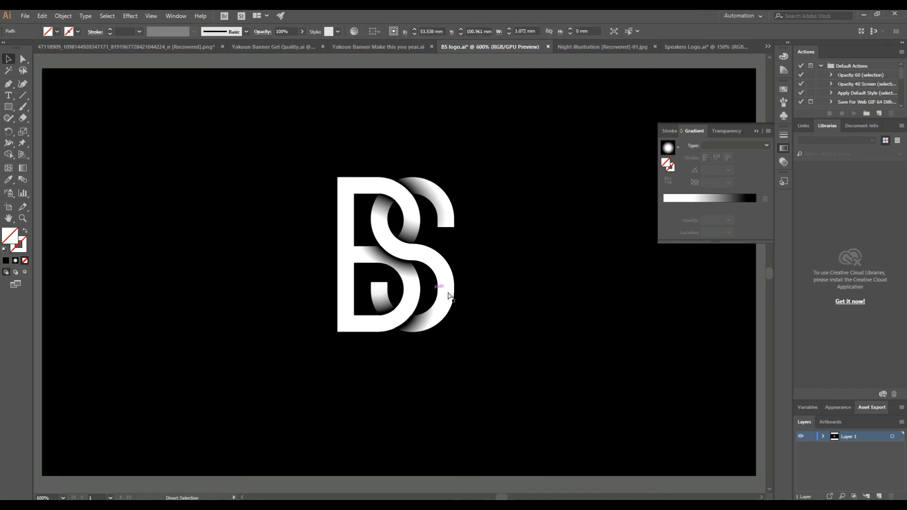
pyautogui.click(458, 292)
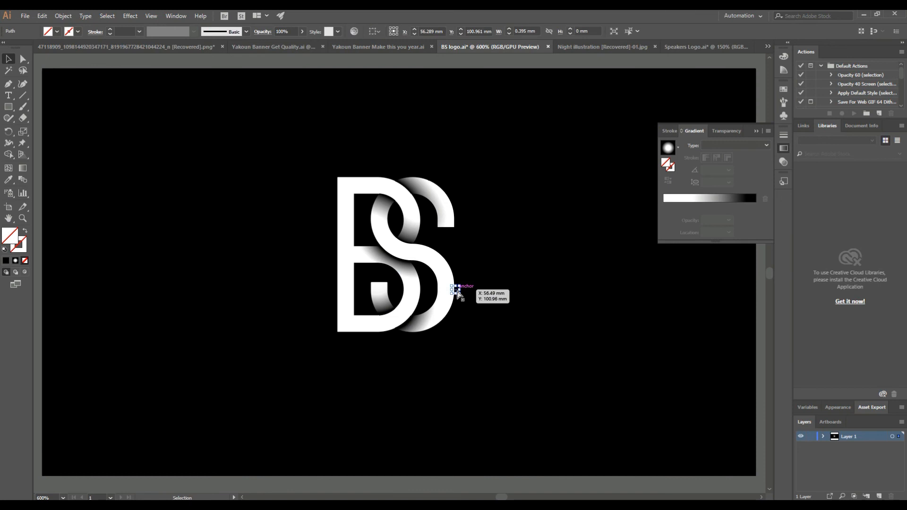
pyautogui.press('Delete')
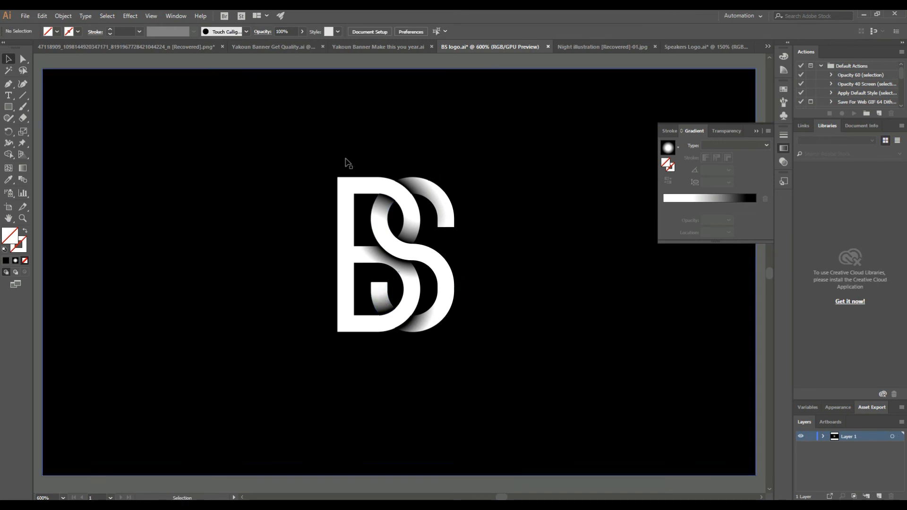
# Group the whole BS logo and centre it horizontally and vertically with the black background rectangle.
pyautogui.moveTo(317, 67); pyautogui.dragTo(508, 341)
pyautogui.rightClick(523, 253)
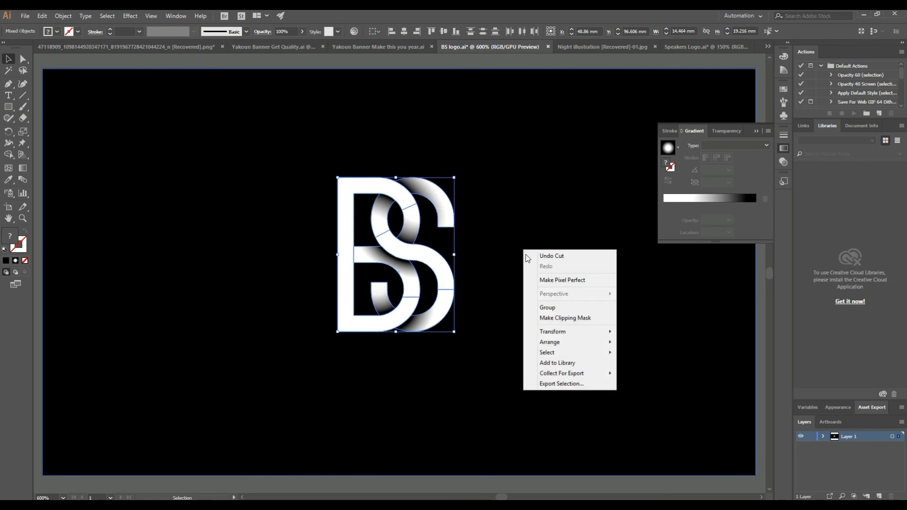
pyautogui.click(546, 307)
pyautogui.moveTo(347, 70); pyautogui.dragTo(477, 374)
pyautogui.click(404, 32)
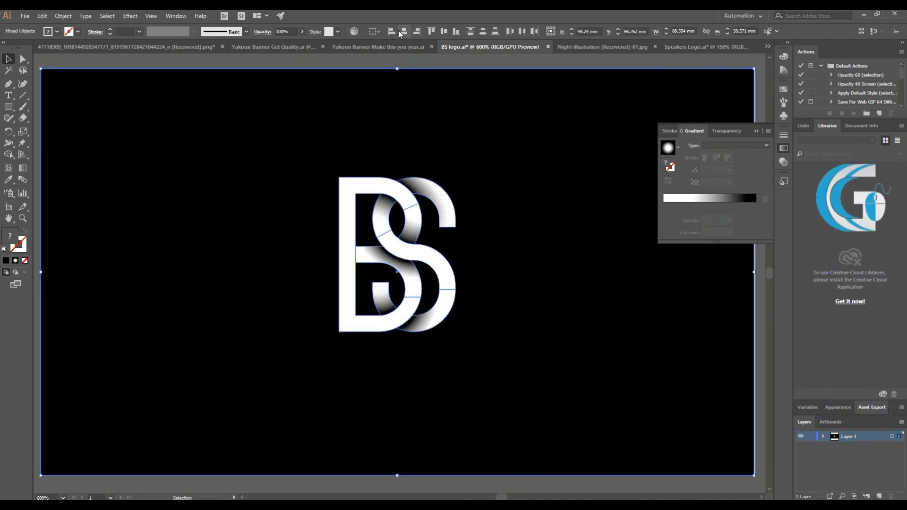
pyautogui.click(444, 32)
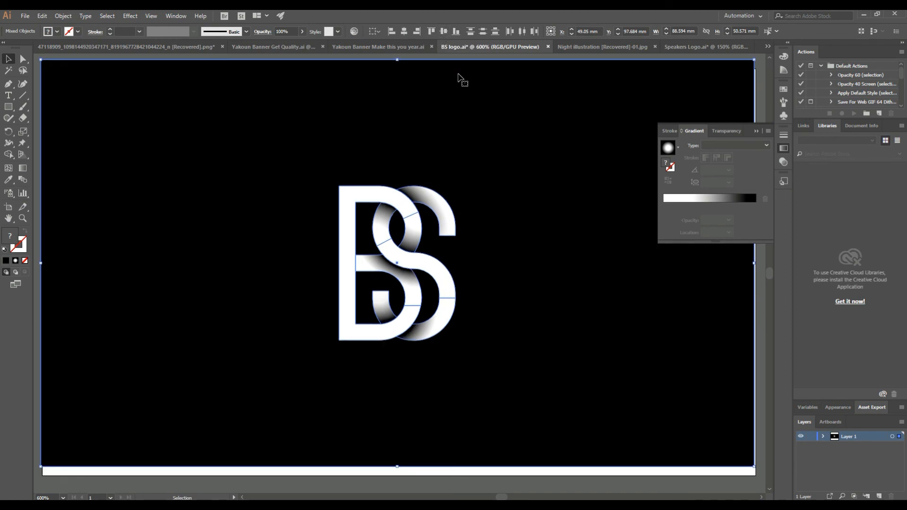
# Nudge the logo and background down and right so the black rectangle covers the artboard, and deselect them.
pyautogui.press('Down')
pyautogui.press('Down')
pyautogui.press('Down')
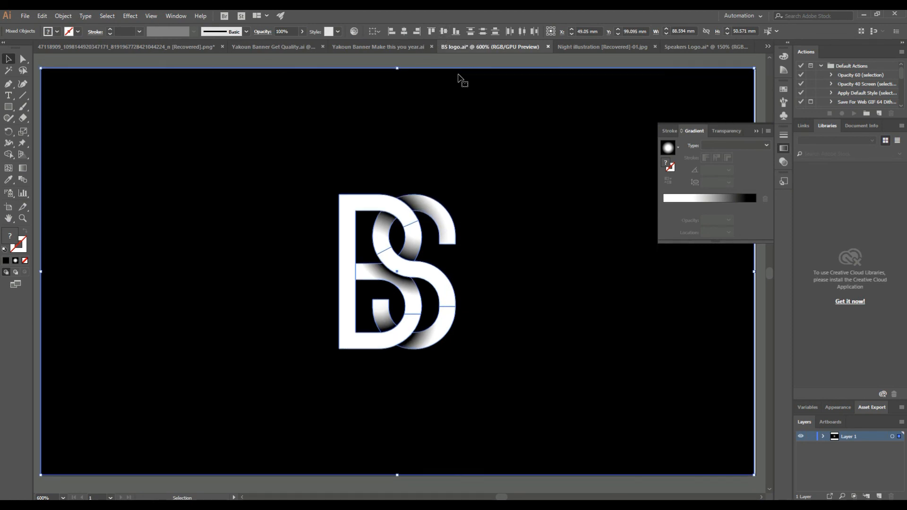
pyautogui.press('Right')
pyautogui.moveTo(326, 169); pyautogui.dragTo(324, 170)
pyautogui.click(306, 65)
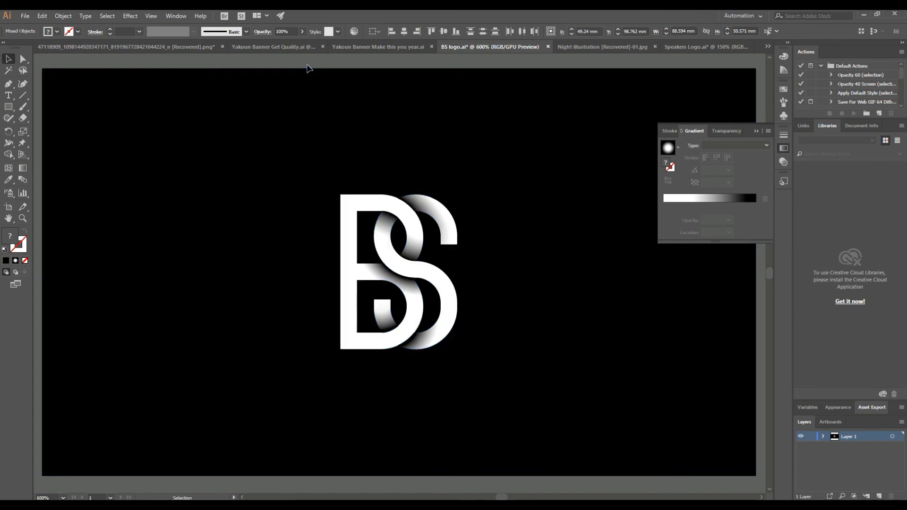
# Place a 6 pt line of placeholder text in the Opinio font below the logo.
pyautogui.click(23, 218)
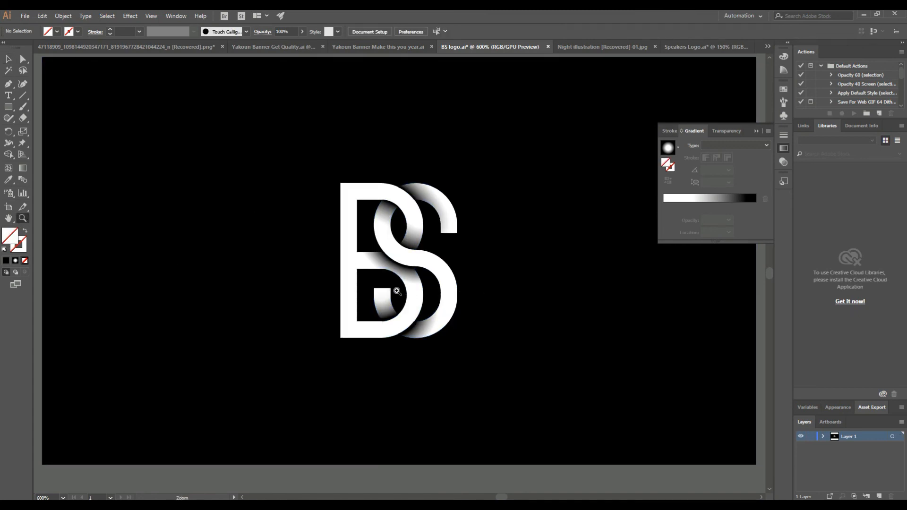
pyautogui.moveTo(442, 297); pyautogui.dragTo(466, 284)
pyautogui.click(758, 131)
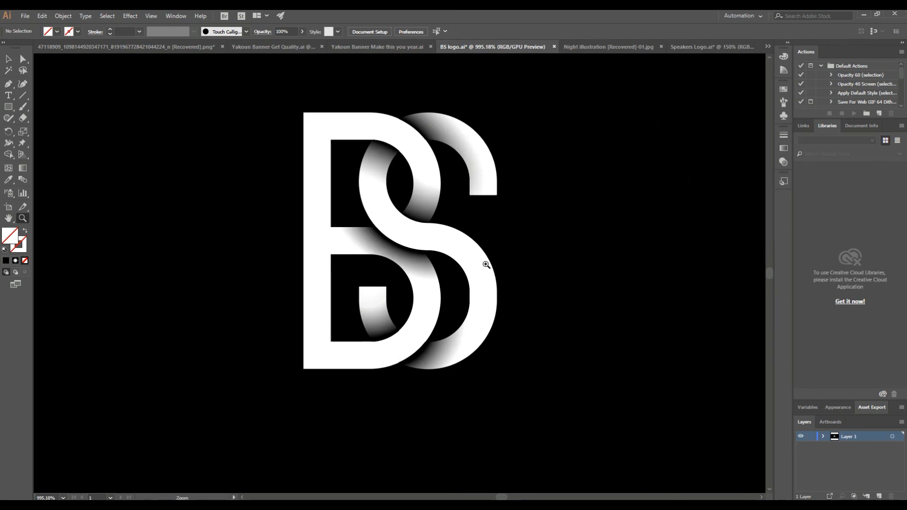
pyautogui.scroll(-5, 486, 259)
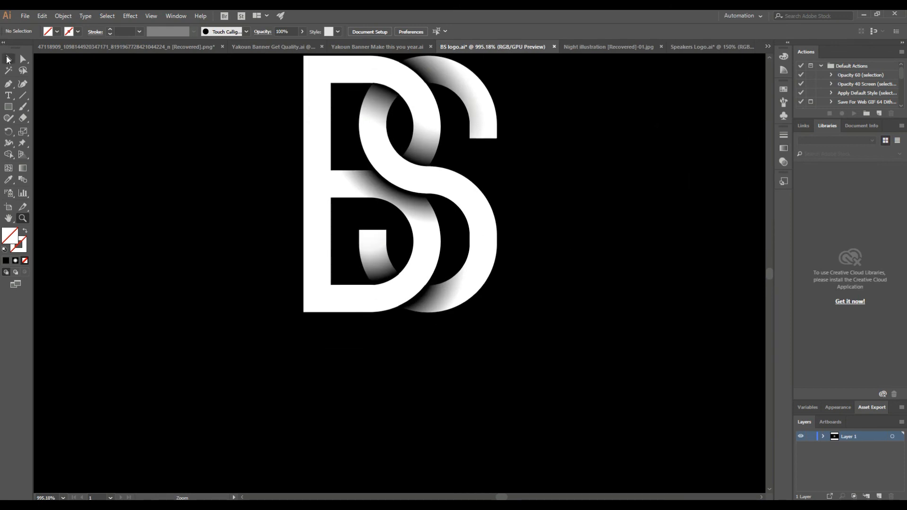
pyautogui.click(8, 95)
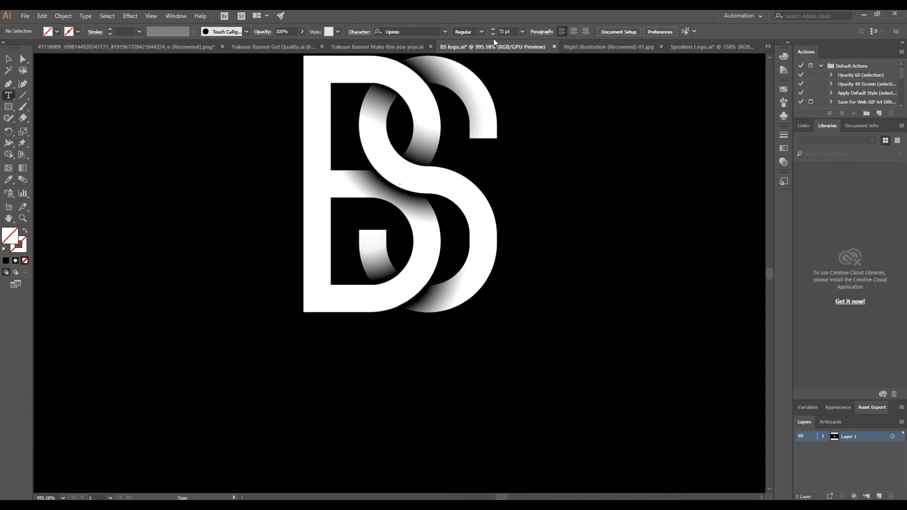
pyautogui.click(522, 31)
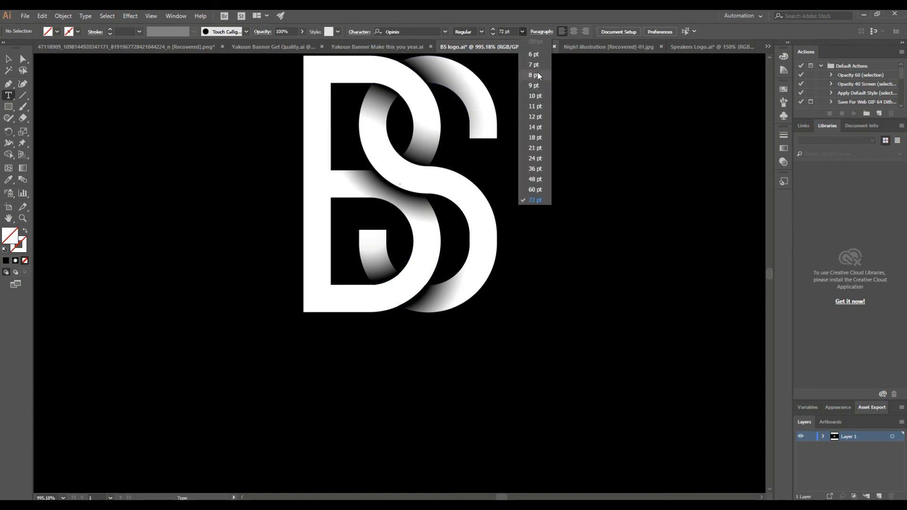
pyautogui.click(534, 53)
pyautogui.click(320, 393)
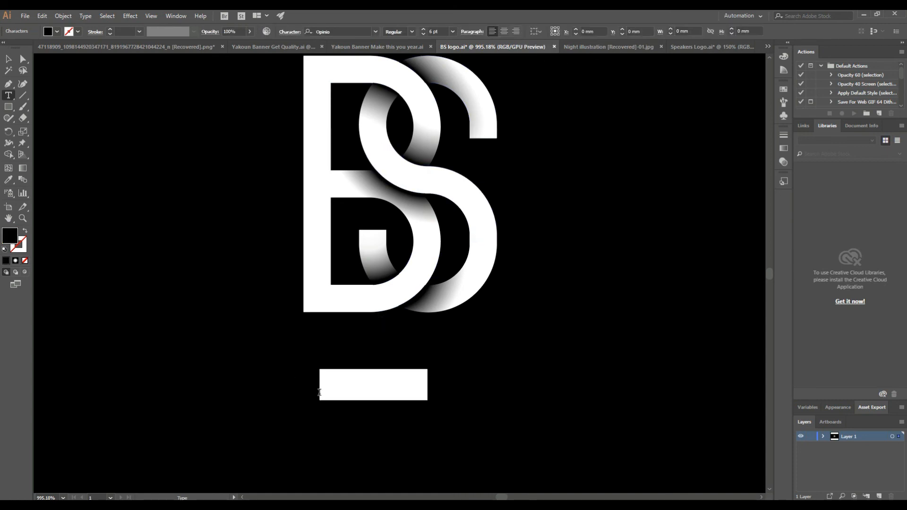
# Set the placeholder text's fill colour to white, FFFFFF.
pyautogui.click(373, 377)
pyautogui.doubleClick(10, 240)
pyautogui.moveTo(359, 211); pyautogui.dragTo(326, 185)
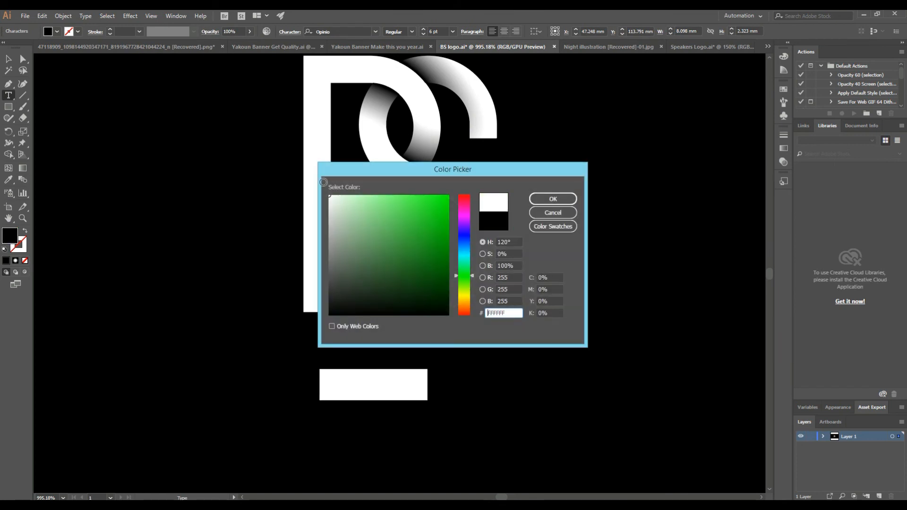
pyautogui.click(553, 199)
# Replace the placeholder text with "Your Tagline" and select the whole line.
pyautogui.click(379, 382)
pyautogui.tripleClick(379, 382)
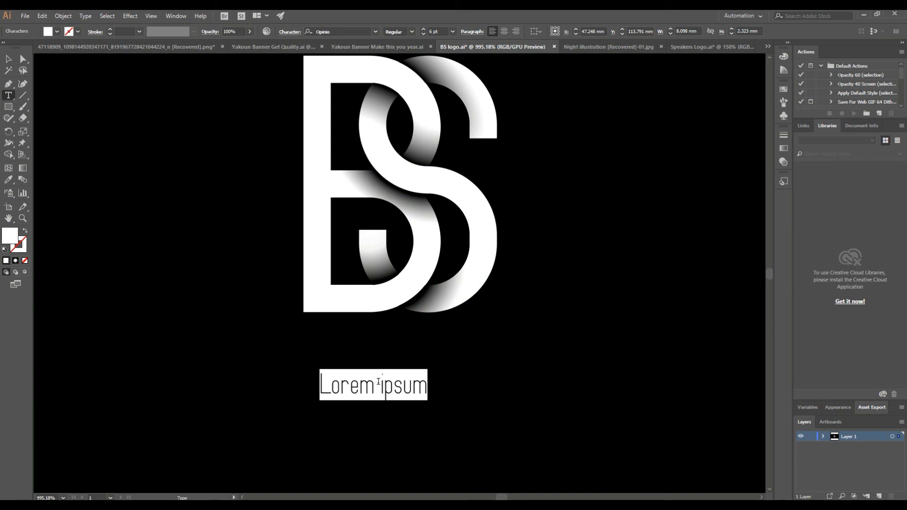
pyautogui.write('Your Ta')
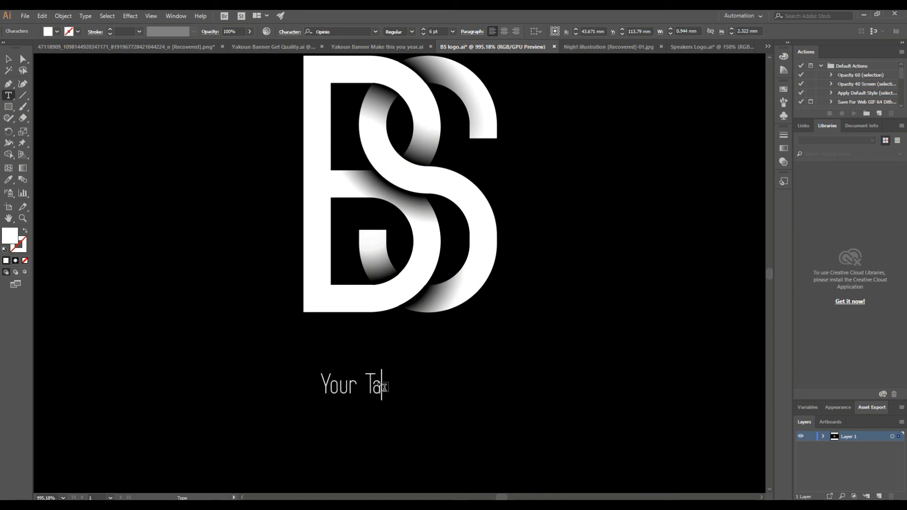
pyautogui.write('gline')
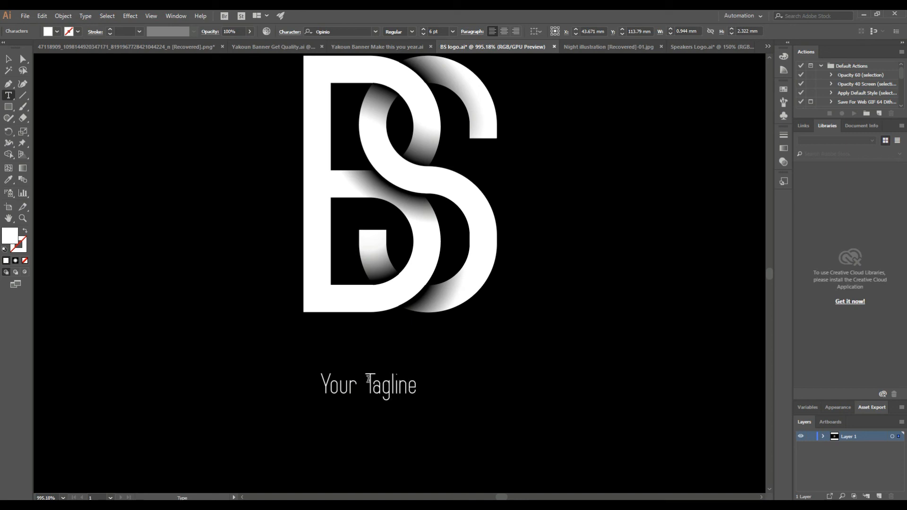
pyautogui.tripleClick(371, 390)
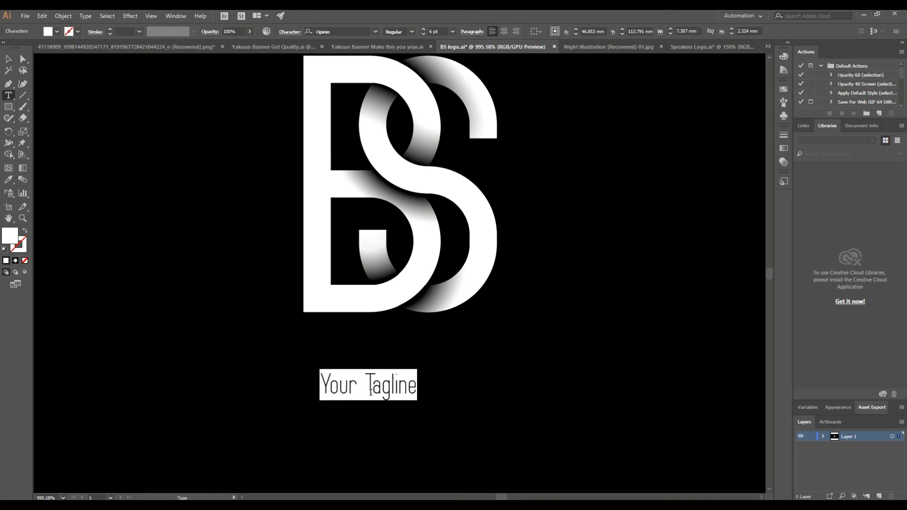
# Set the tagline in the Rounded Elegance font at 4 pt.
pyautogui.click(337, 32)
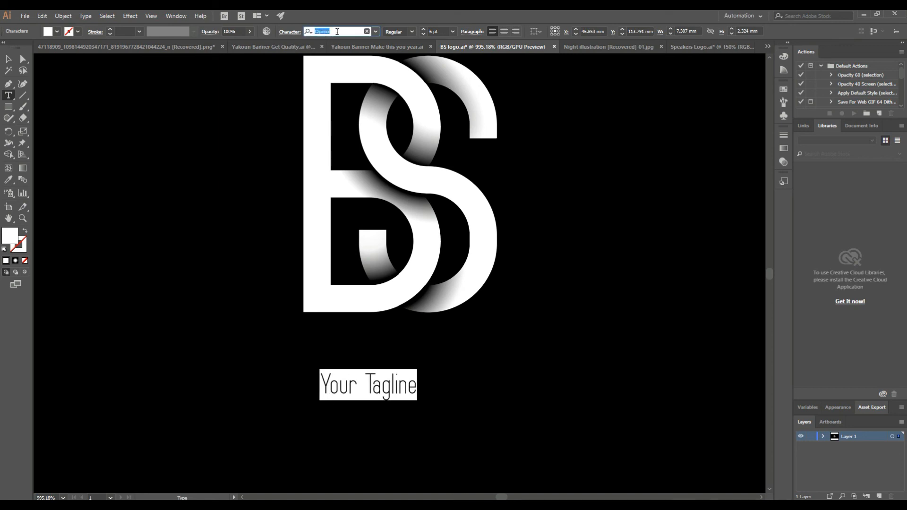
pyautogui.write('roun')
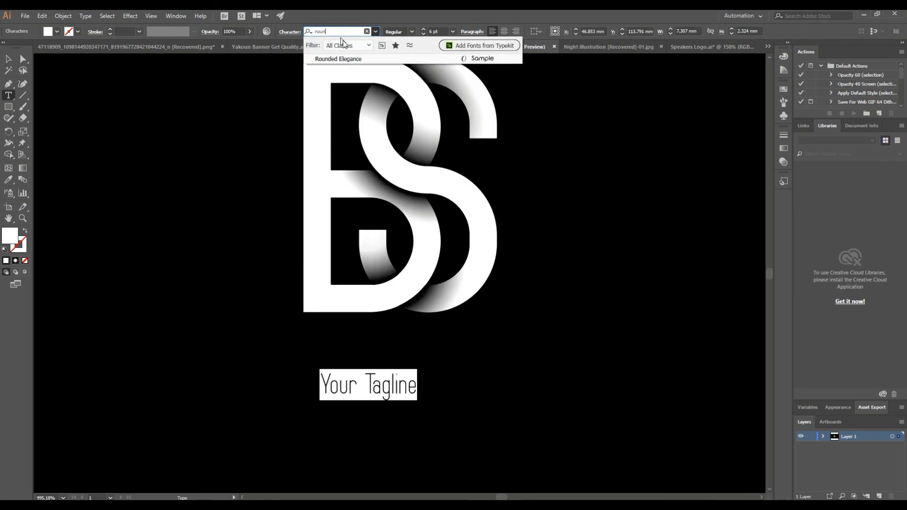
pyautogui.click(352, 59)
pyautogui.click(435, 32)
pyautogui.scroll(-7, 437, 31)
pyautogui.scroll(-1, 437, 31)
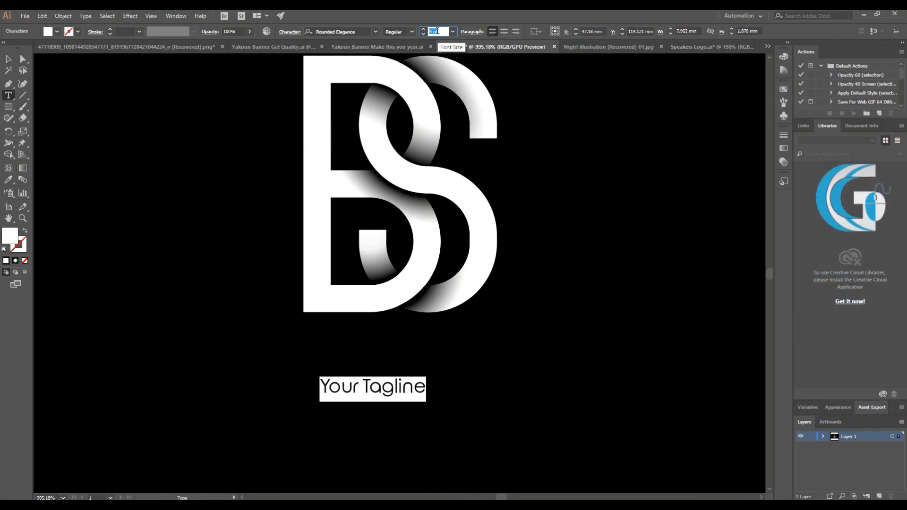
# Convert the tagline to all caps, trying a smaller size before keeping it at 4 pt.
pyautogui.click(289, 32)
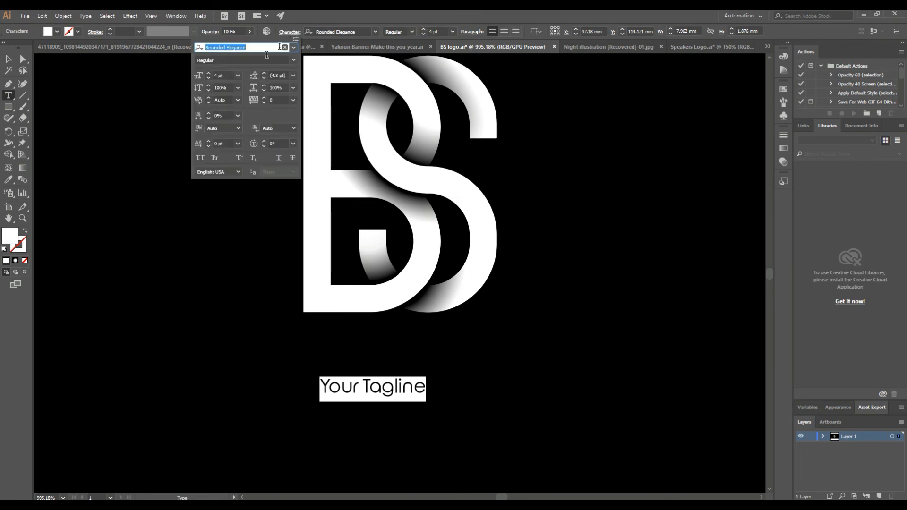
pyautogui.click(205, 156)
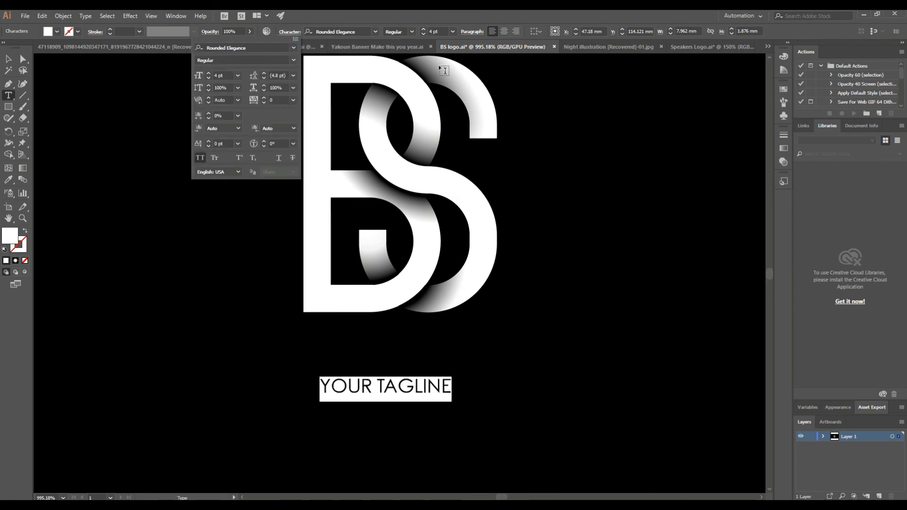
pyautogui.click(435, 30)
pyautogui.scroll(-1, 435, 30)
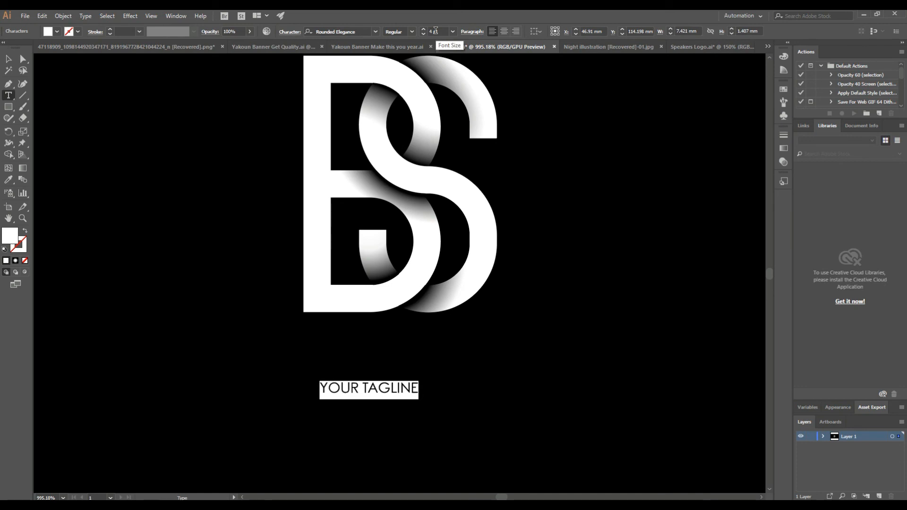
pyautogui.scroll(1, 436, 31)
# Insert a space between the letters of both tagline words to spread out the lettering, and finish editing the text.
pyautogui.click(343, 387)
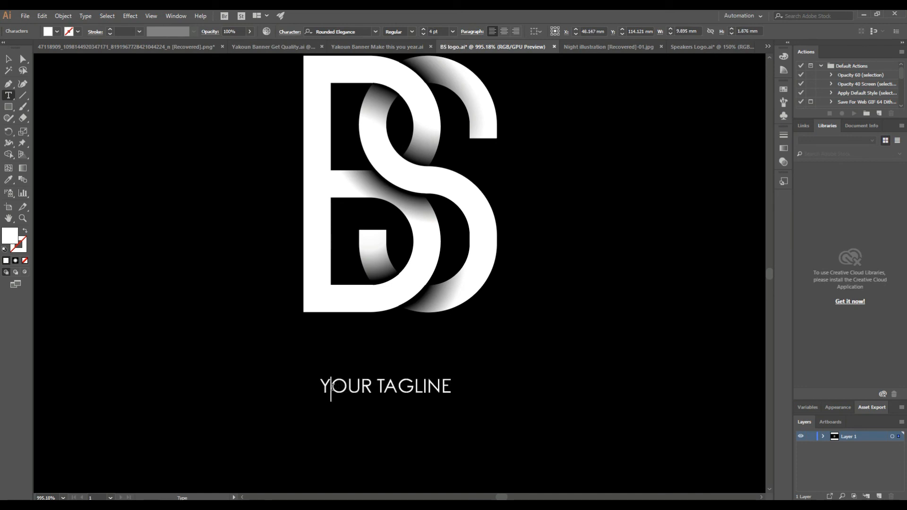
pyautogui.press('Right')
pyautogui.press('Right')
pyautogui.press('Right')
pyautogui.press('Right')
pyautogui.press('space')
pyautogui.press('Right')
pyautogui.press('space')
pyautogui.press('Right')
pyautogui.press('space')
pyautogui.press('Right')
pyautogui.press('space')
pyautogui.press('Right')
pyautogui.press('space')
pyautogui.press('Right')
pyautogui.press('space')
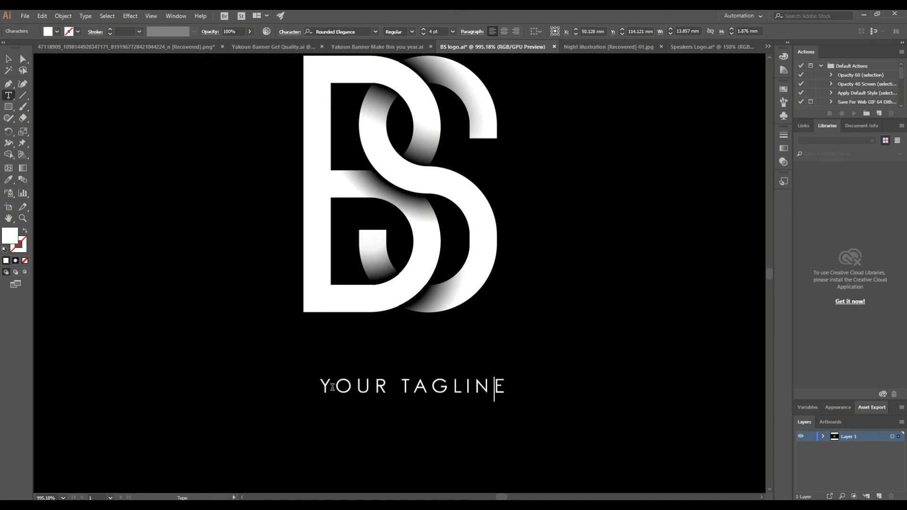
pyautogui.press('Escape')
# Set the spaced tagline's font size to 3 pt.
pyautogui.click(438, 31)
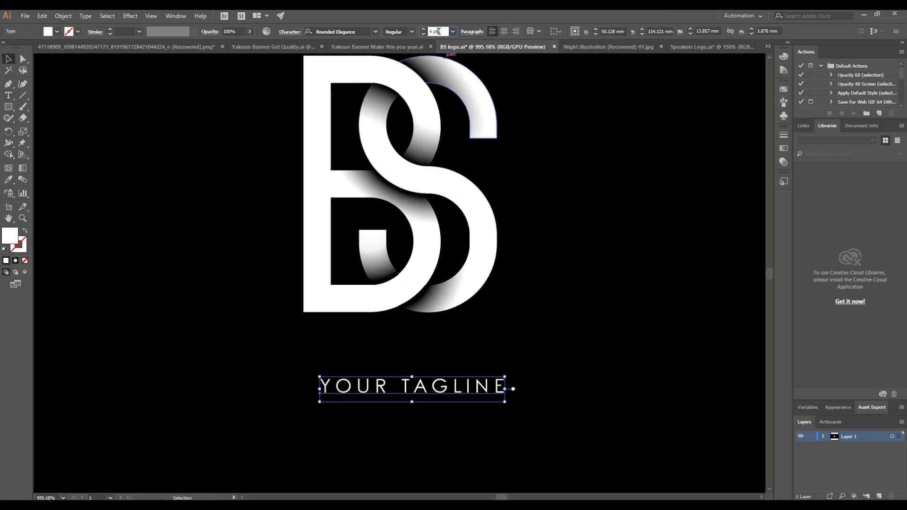
pyautogui.write('3')
pyautogui.press('Return')
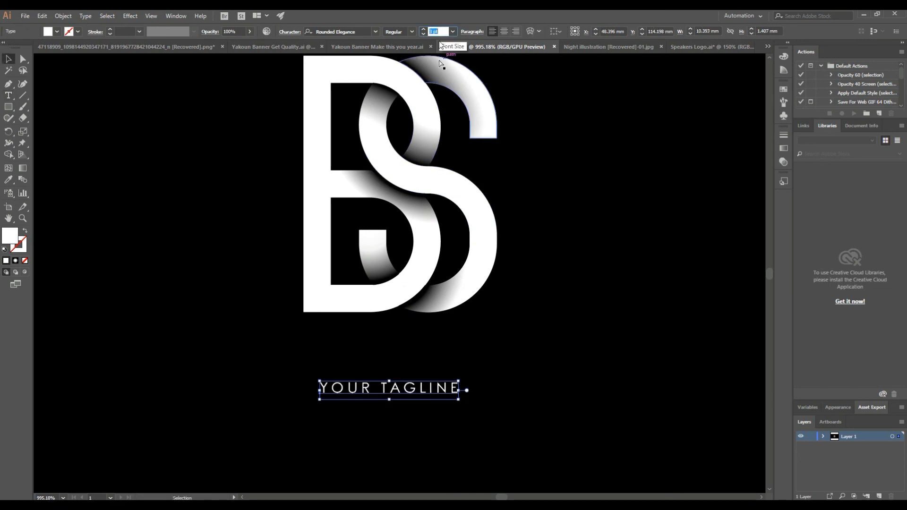
pyautogui.hotkey('ctrl', 'shift', 'a')
pyautogui.hotkey('ctrl', 'z')
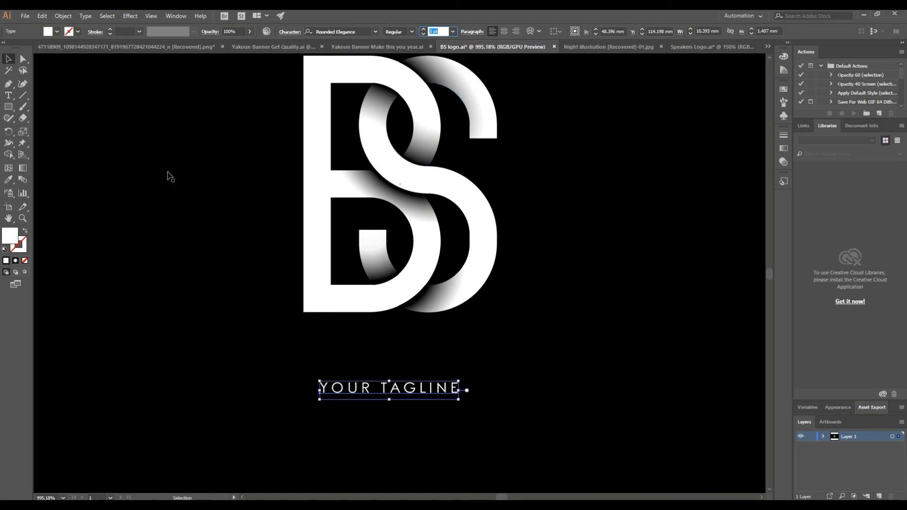
# Raise the tagline's font size to 4 pt and deselect it.
pyautogui.click(184, 154)
pyautogui.hotkey('ctrl', '-')
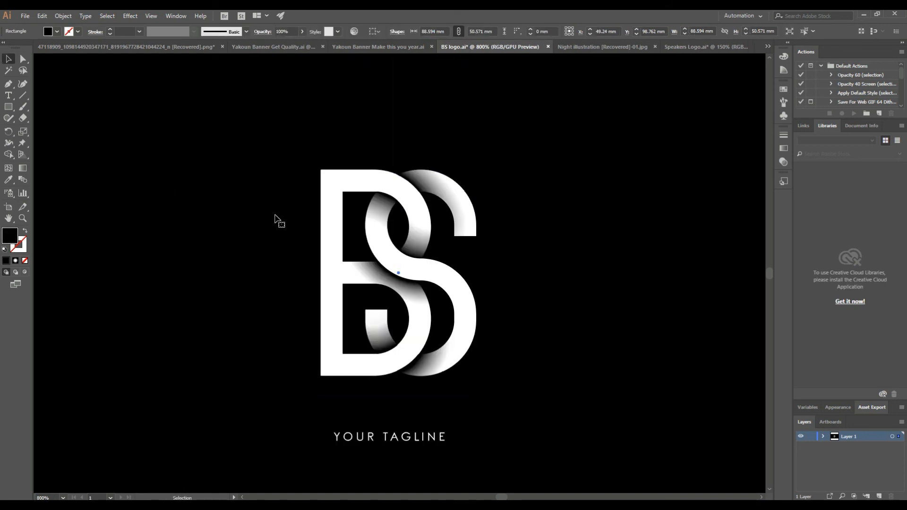
pyautogui.hotkey('ctrl', '-')
pyautogui.scroll(-1, 298, 229)
pyautogui.click(413, 377)
pyautogui.click(423, 29)
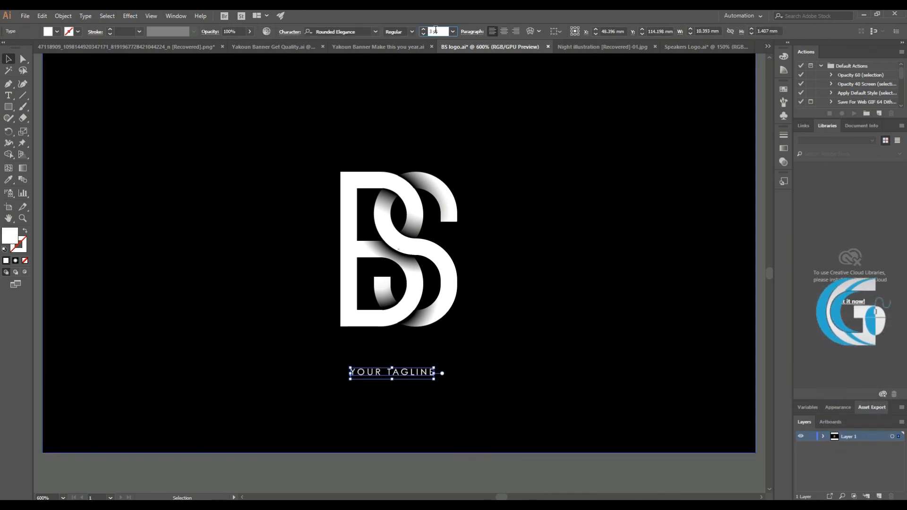
pyautogui.click(415, 480)
# Centre the tagline horizontally beneath the logo, keeping the background on the artboard, and deselect everything.
pyautogui.hotkey('ctrl', 'a')
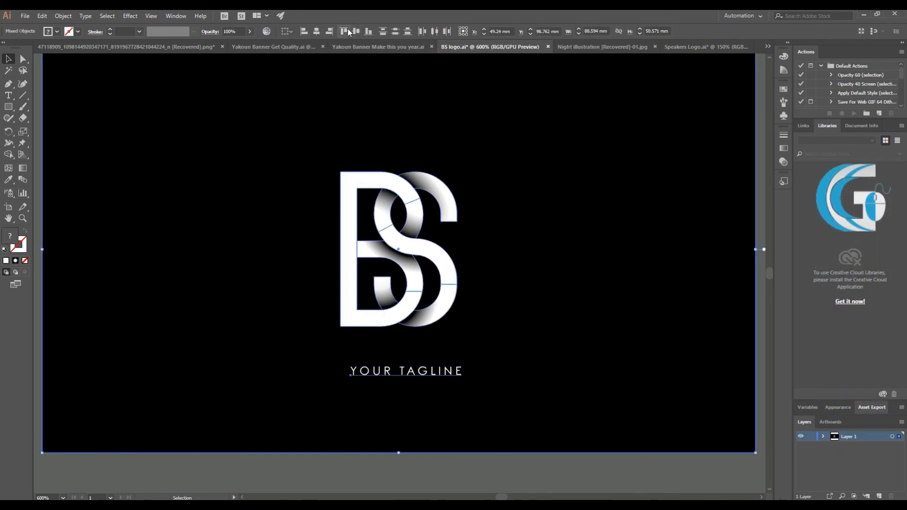
pyautogui.click(316, 32)
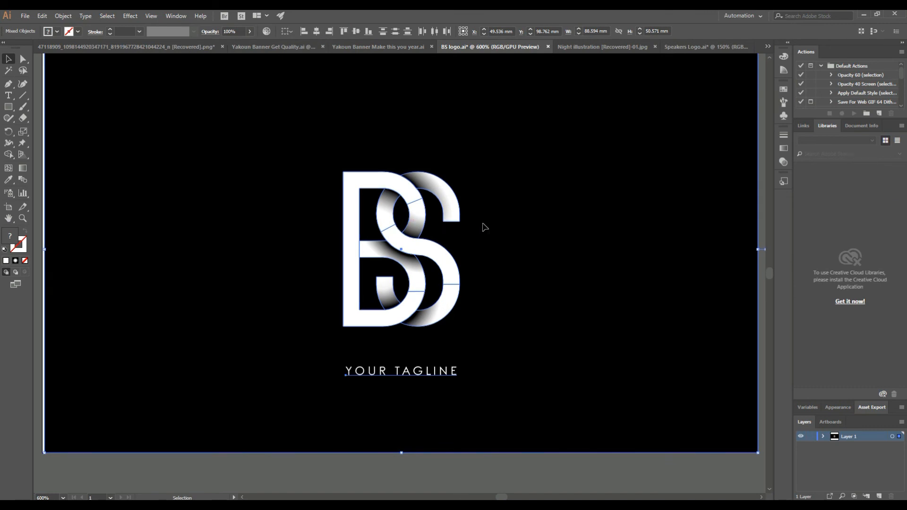
pyautogui.hotkey('ctrl', 'z')
pyautogui.click(510, 476)
pyautogui.scroll(3, 236, 326)
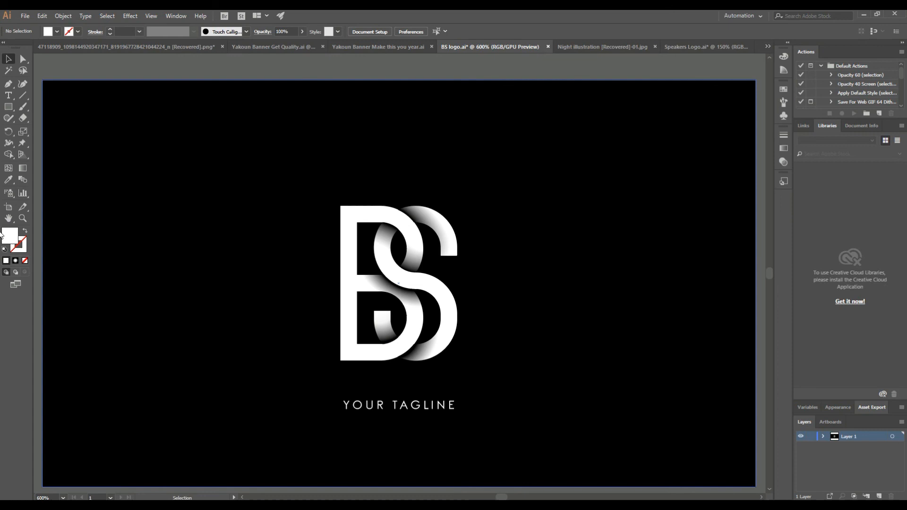
# Examine the finished BS monogram and its tagline up close.
pyautogui.click(23, 218)
pyautogui.moveTo(387, 333); pyautogui.dragTo(446, 294)
pyautogui.scroll(-1, 442, 302)
pyautogui.moveTo(414, 266); pyautogui.dragTo(426, 266)
pyautogui.scroll(-1, 427, 266)
pyautogui.scroll(1, 427, 266)
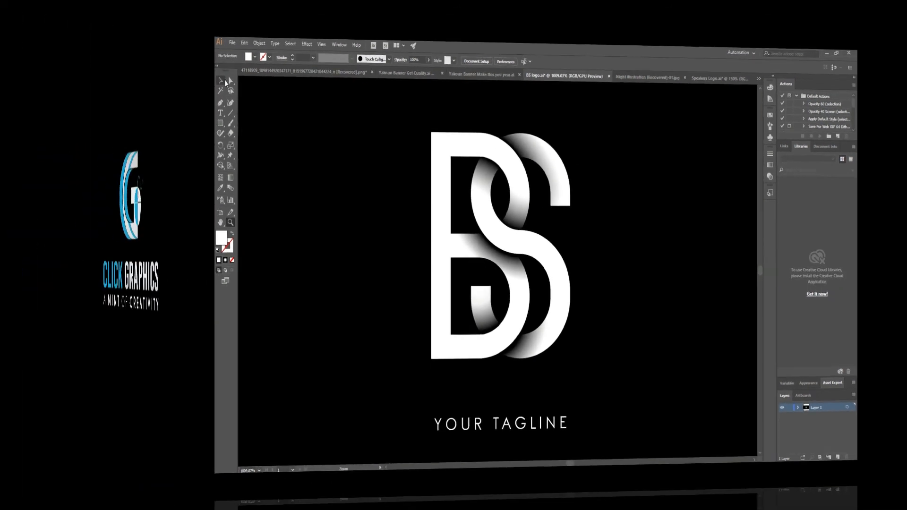